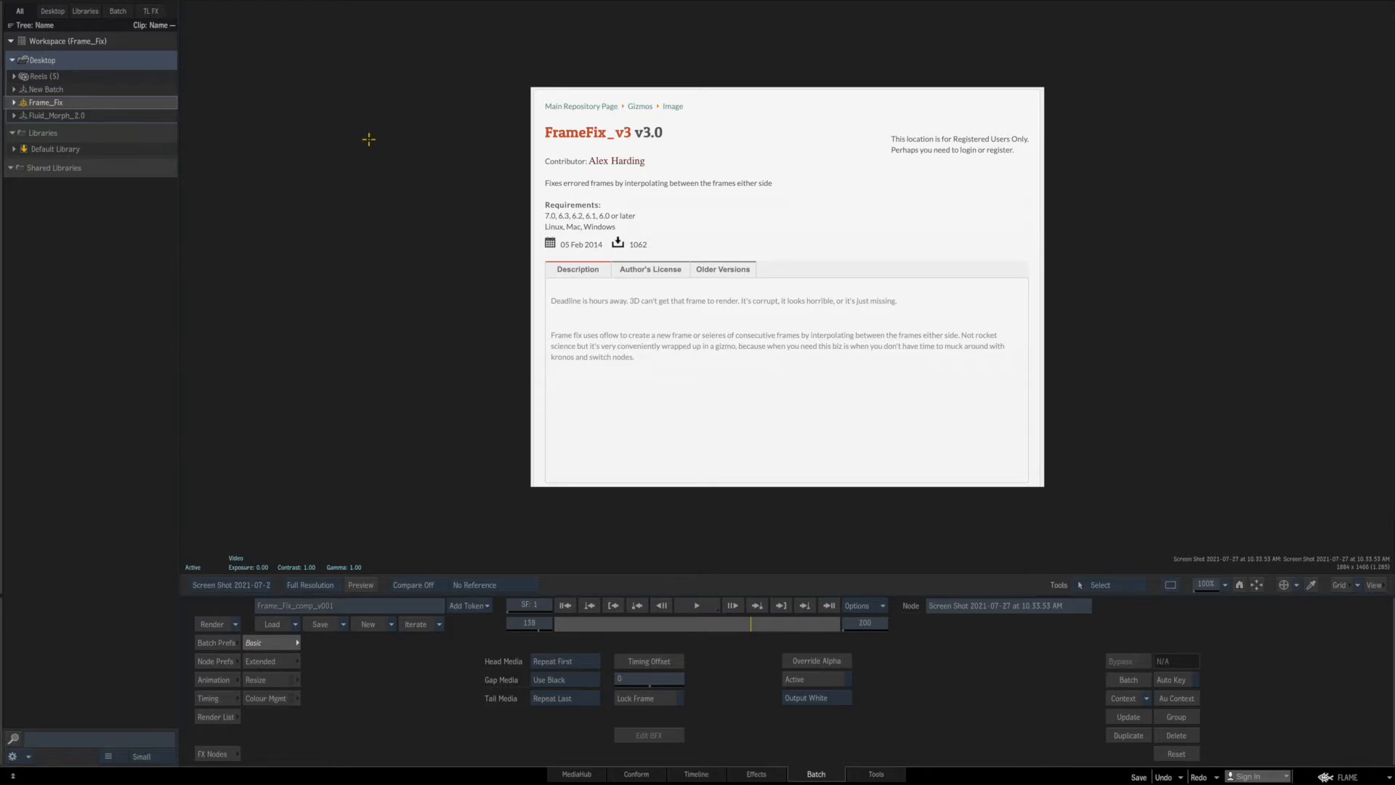
Return to the batch schematic, select the output1 [Comp] clip and go to frame 1.
key(grave)
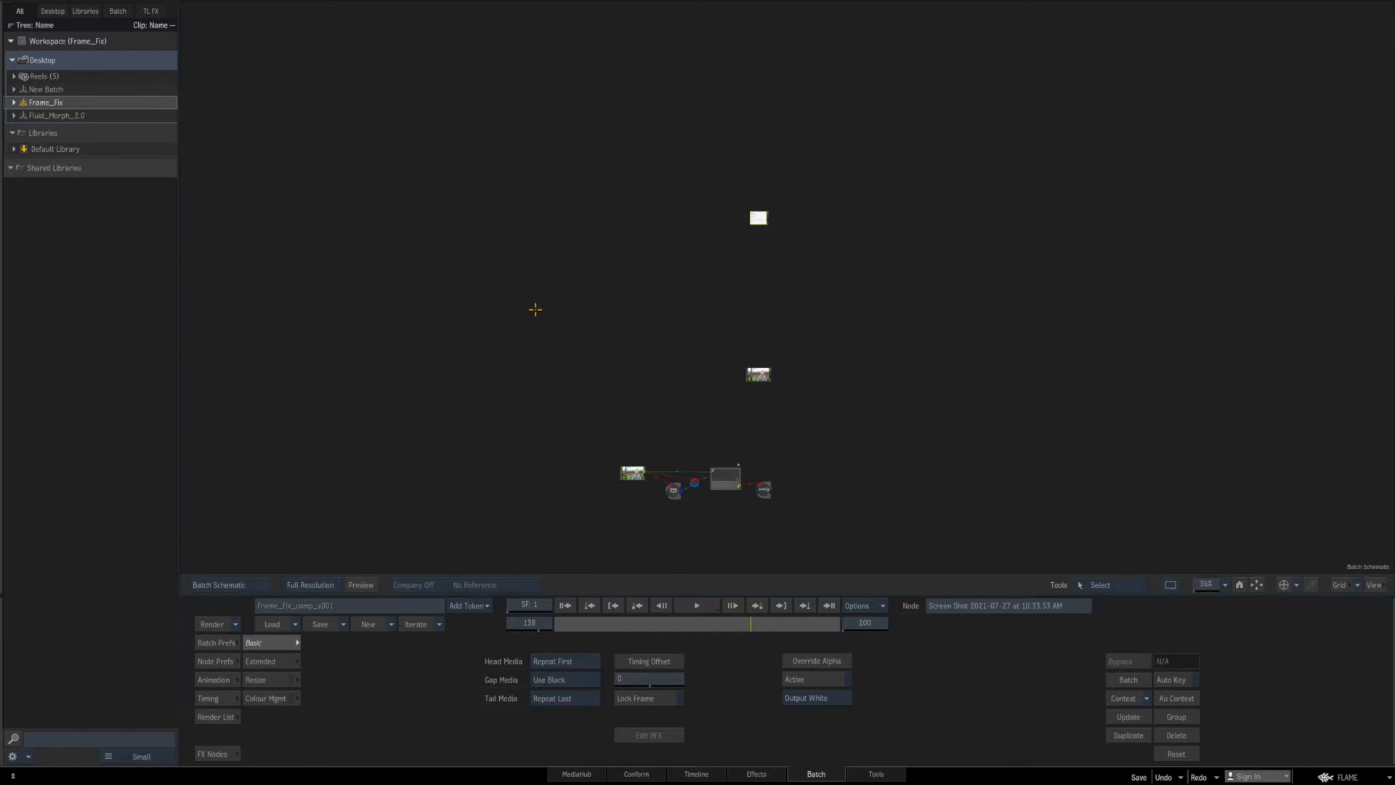
drag(595, 302, 828, 298)
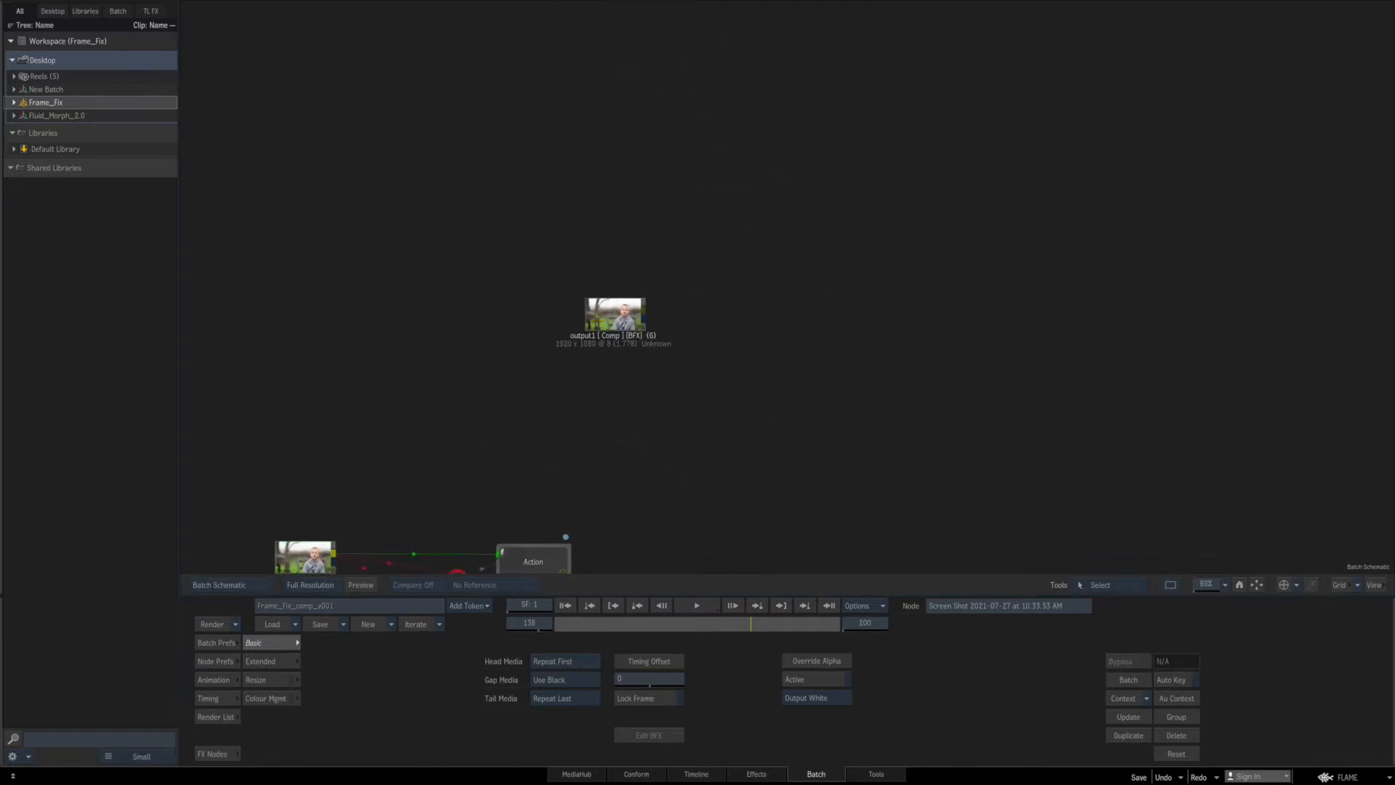
click(610, 308)
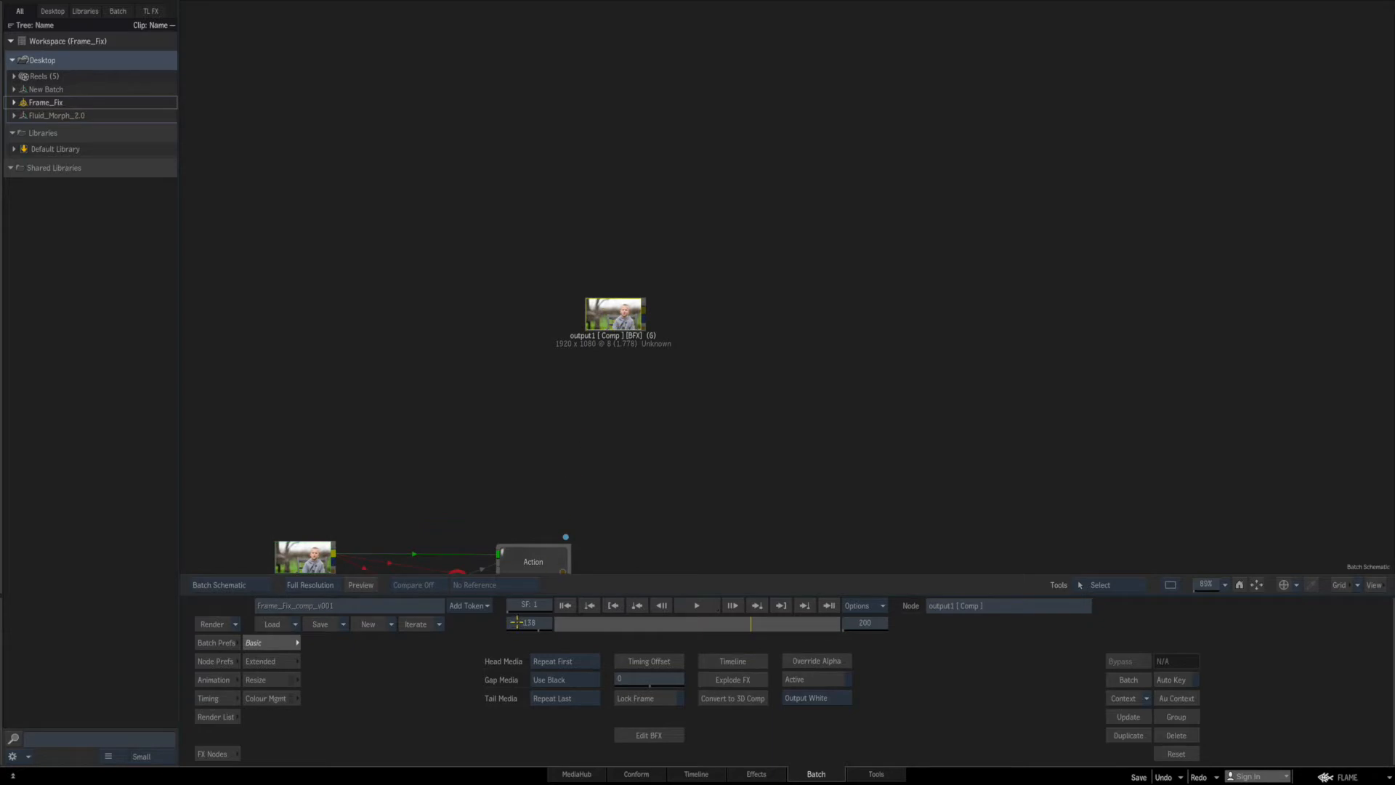
drag(519, 623, 508, 623)
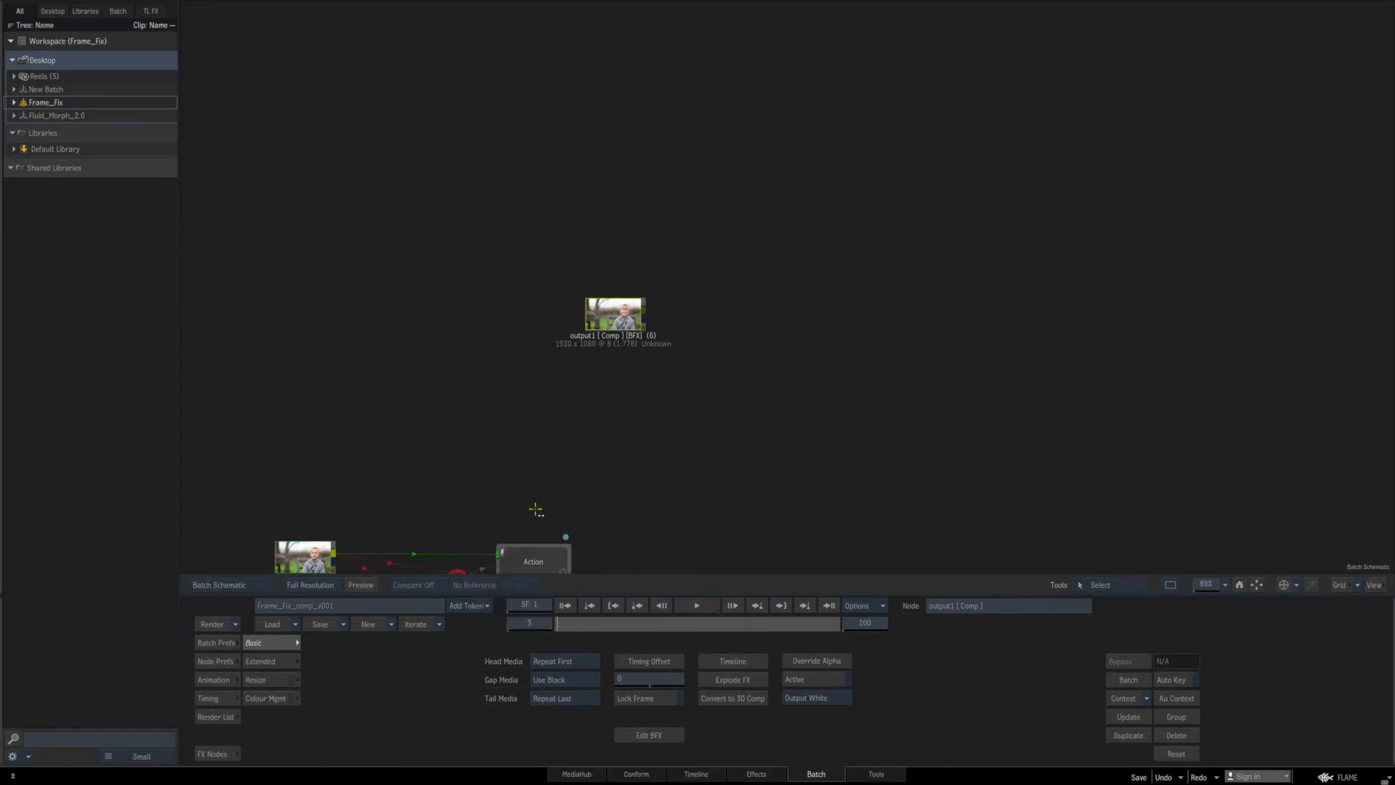
click(523, 623)
View the output1 [Comp] clip's result and step forward through its opening frames to examine the damage.
key(F4)
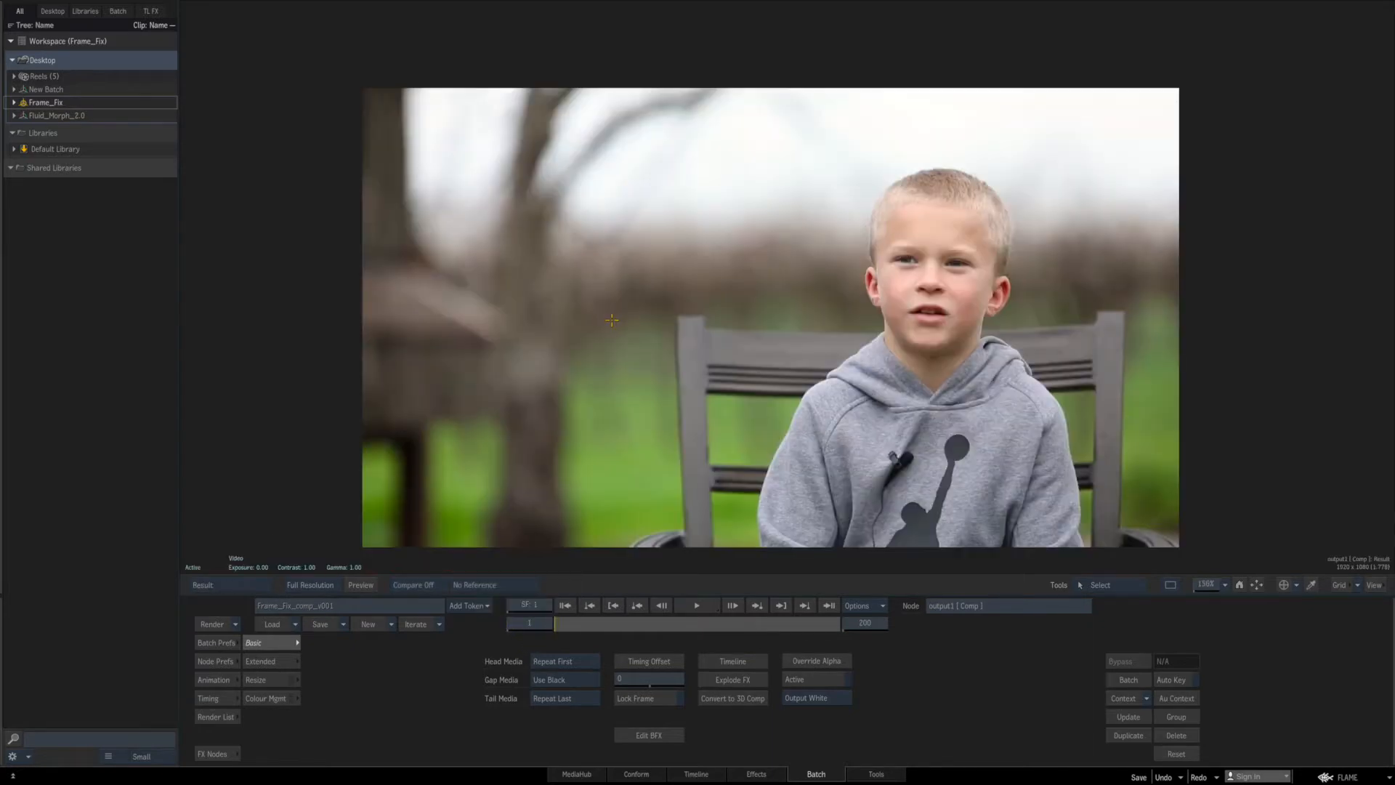
key(Right)
key(Right)
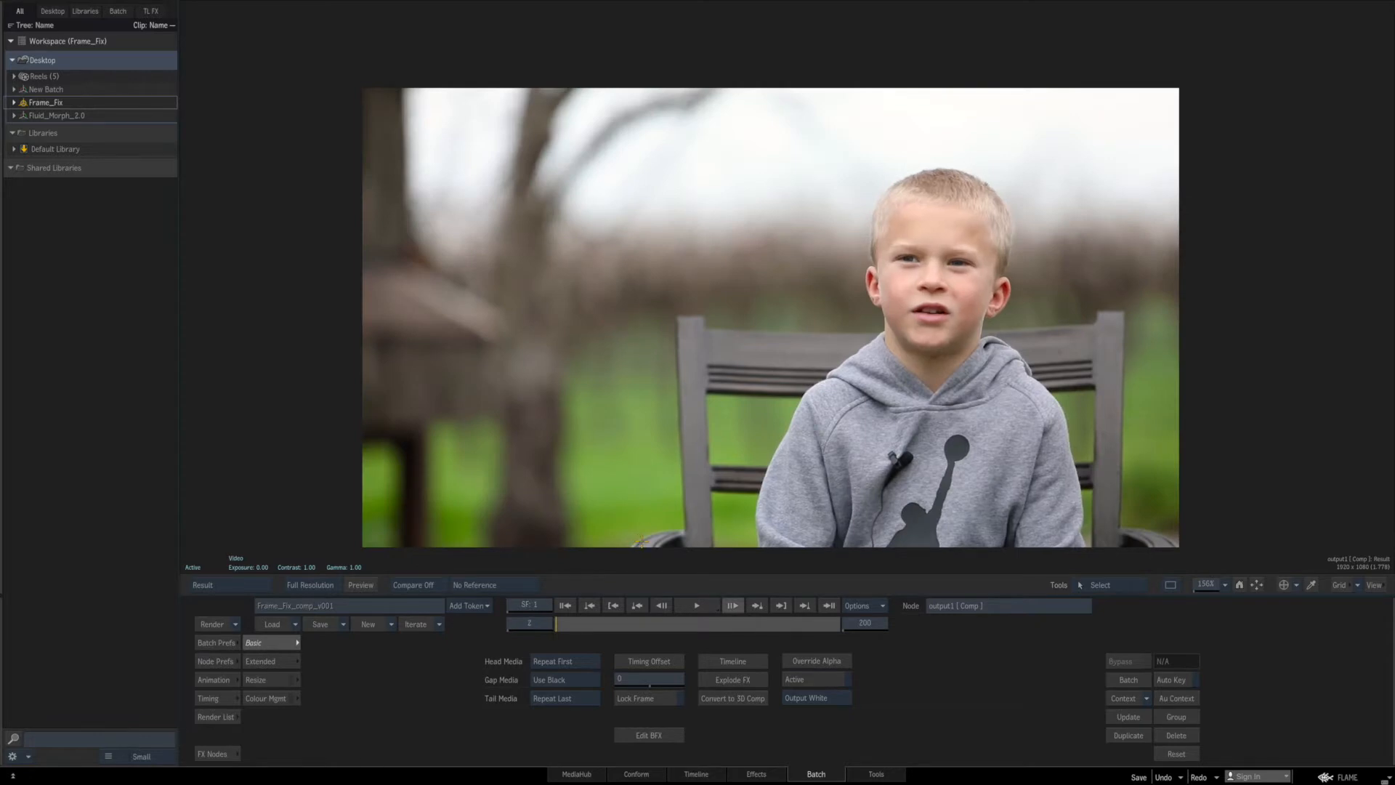
key(Right)
key(Right)
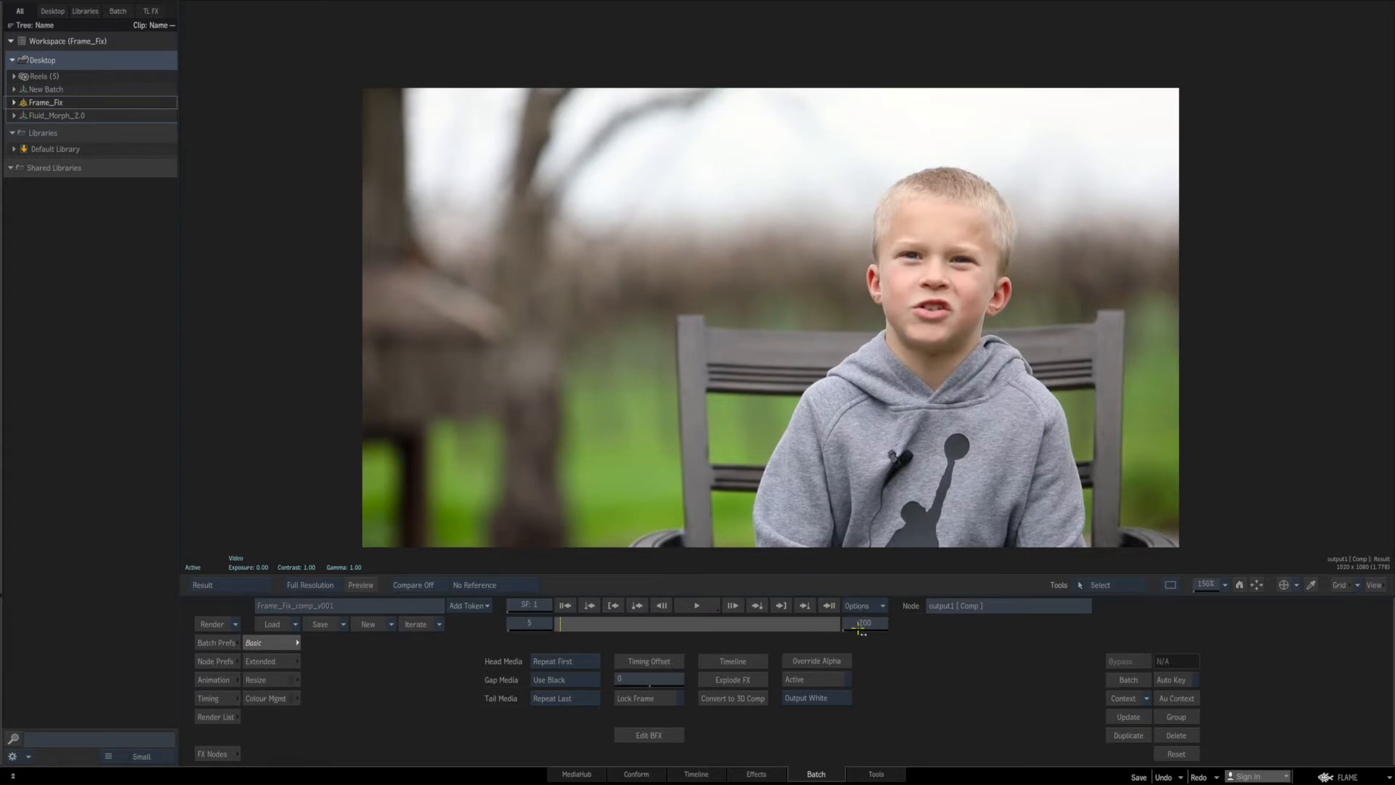
Shorten the batch duration to 6 frames, go back to frame 1 and return to the schematic.
drag(850, 623, 564, 449)
drag(599, 615, 345, 590)
key(Escape)
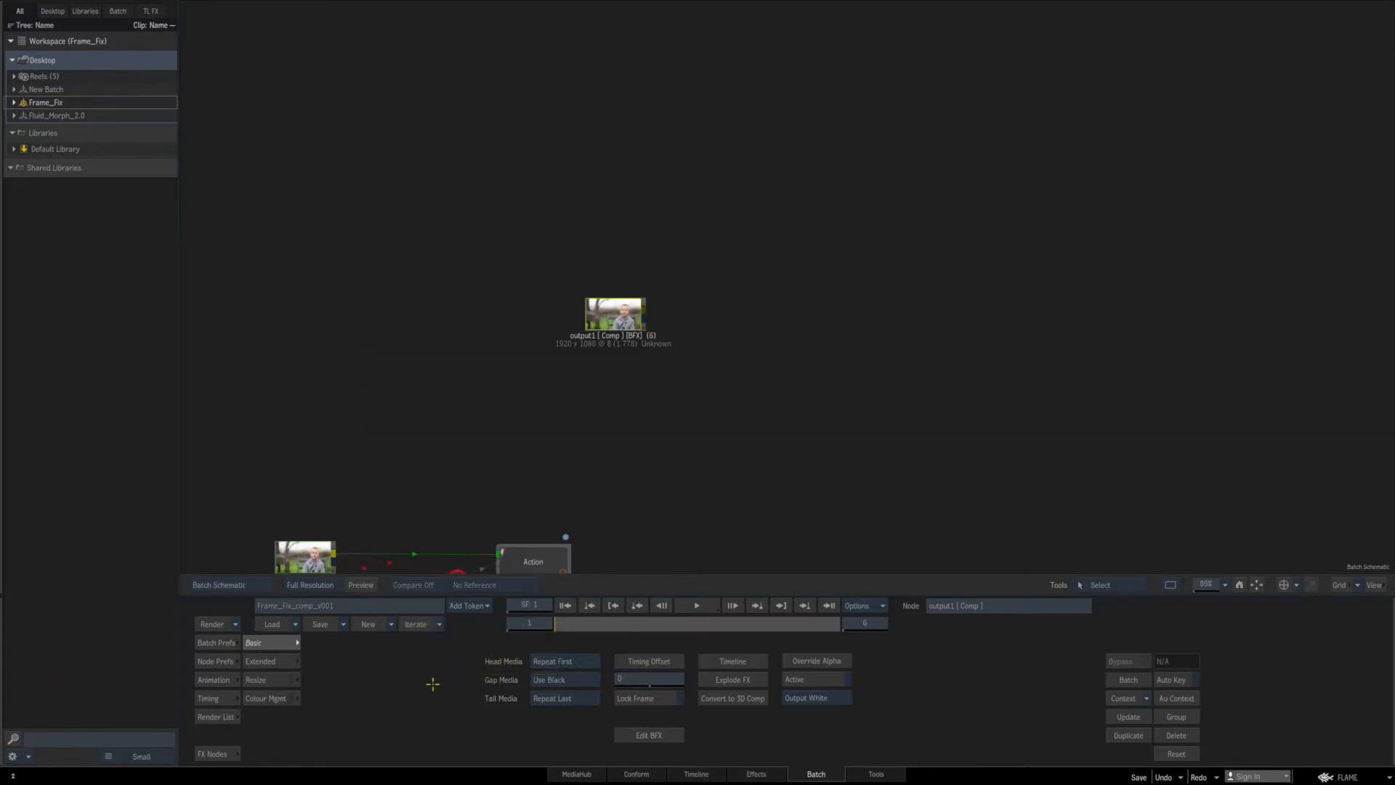
Add the Frame Fix setup from the user bin to the schematic and connect the output1 [Comp] clip to its input.
mouse_move(445, 783)
drag(433, 687, 806, 347)
click(469, 653)
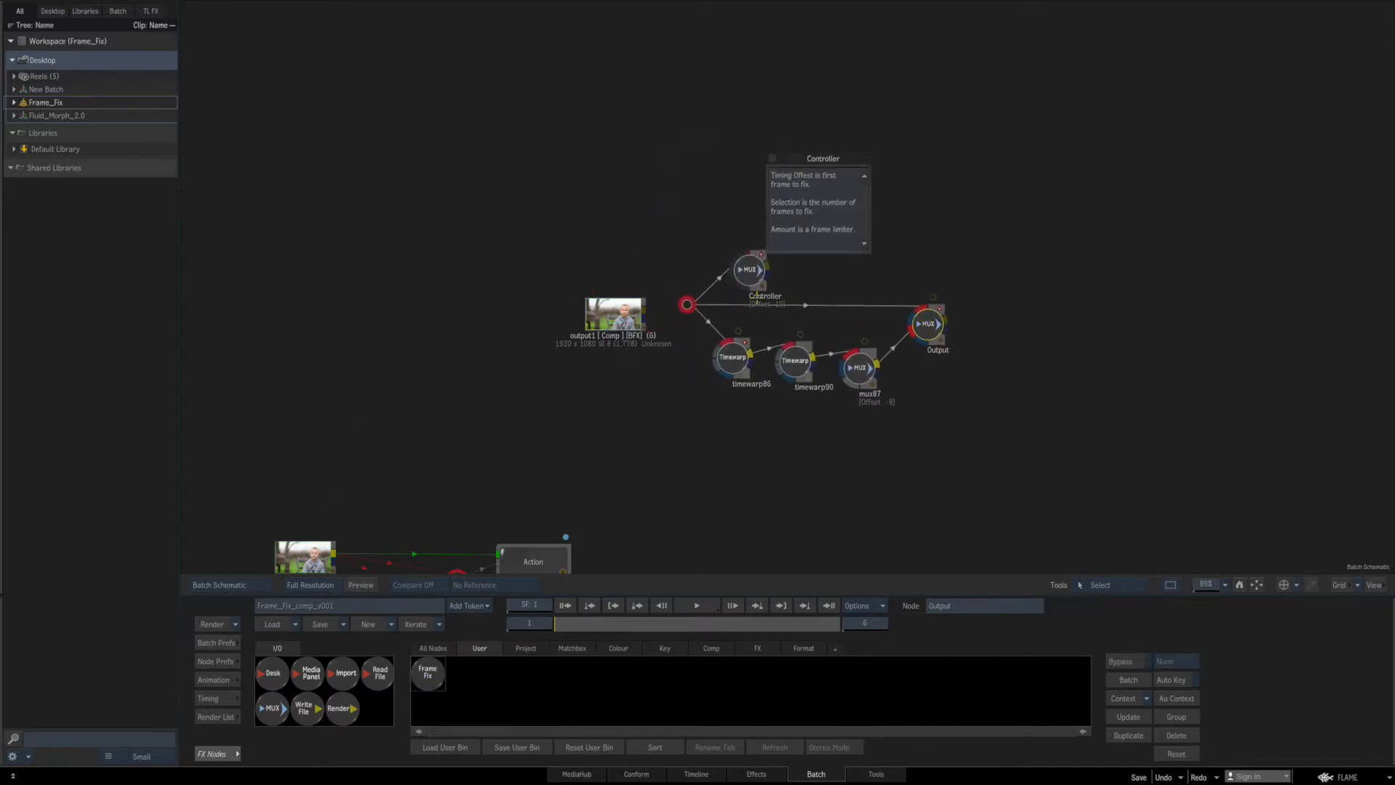
drag(680, 301, 644, 310)
drag(617, 312, 613, 302)
drag(613, 362, 650, 364)
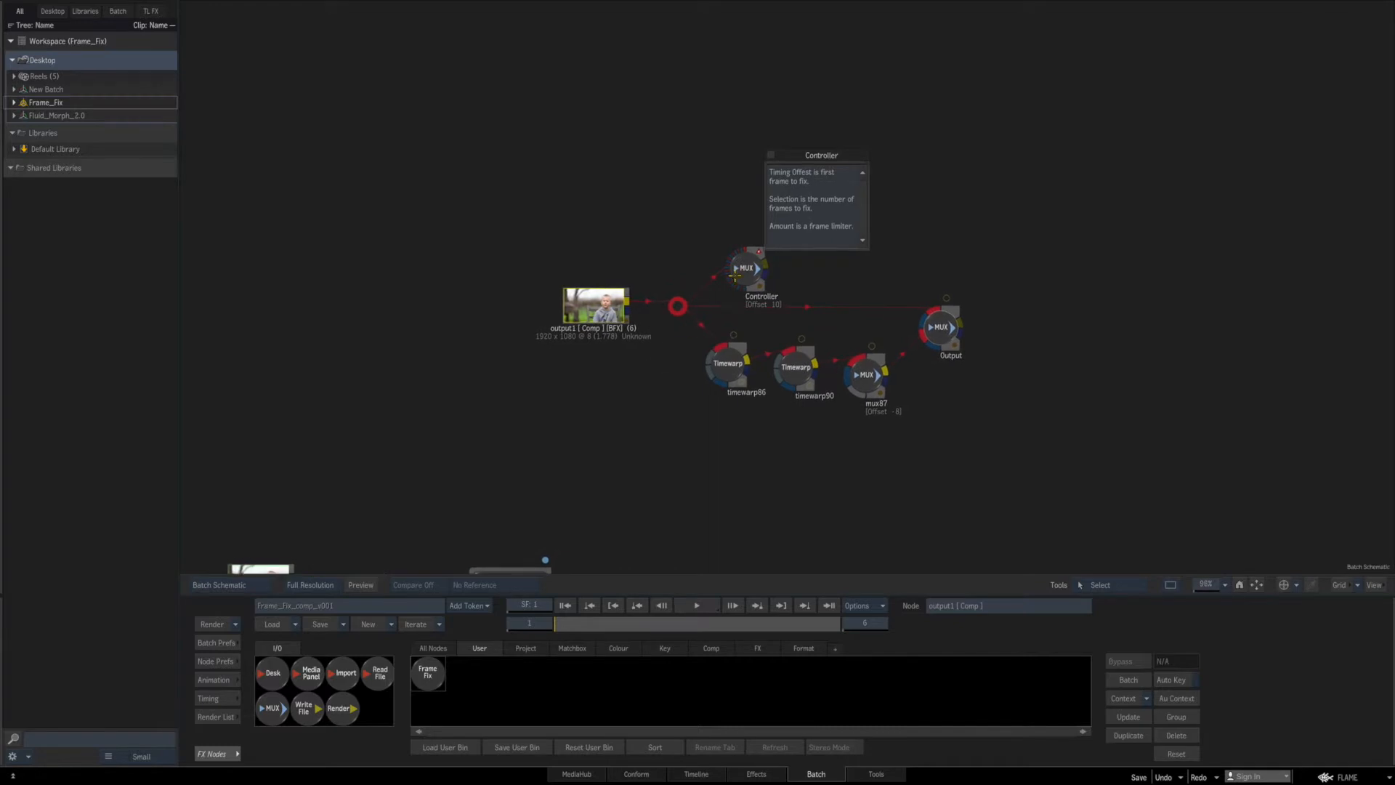
Assign the output1 [Comp] clip to Context 1 and the Frame Fix Output MUX node to Context 2.
click(741, 268)
double_click(741, 269)
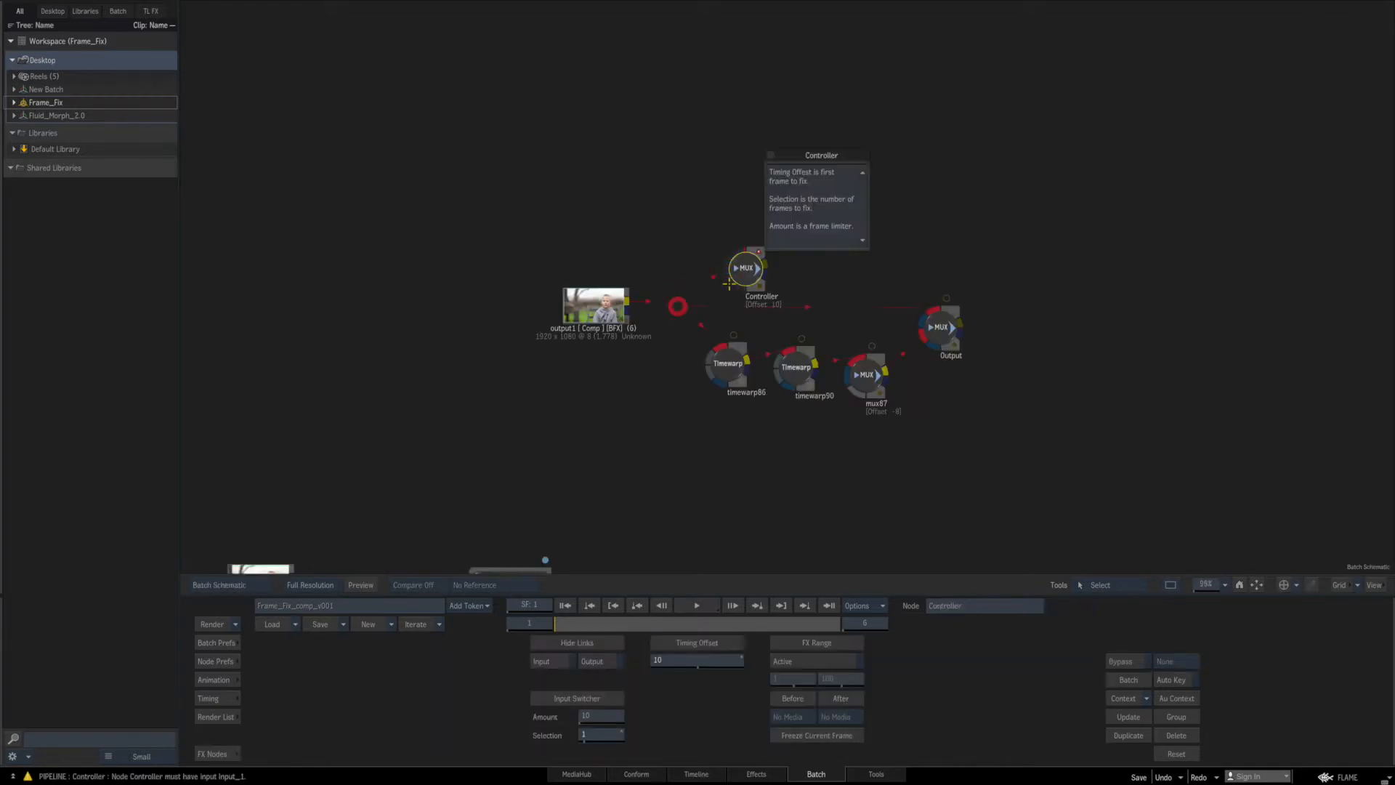
key(c)
click(600, 302)
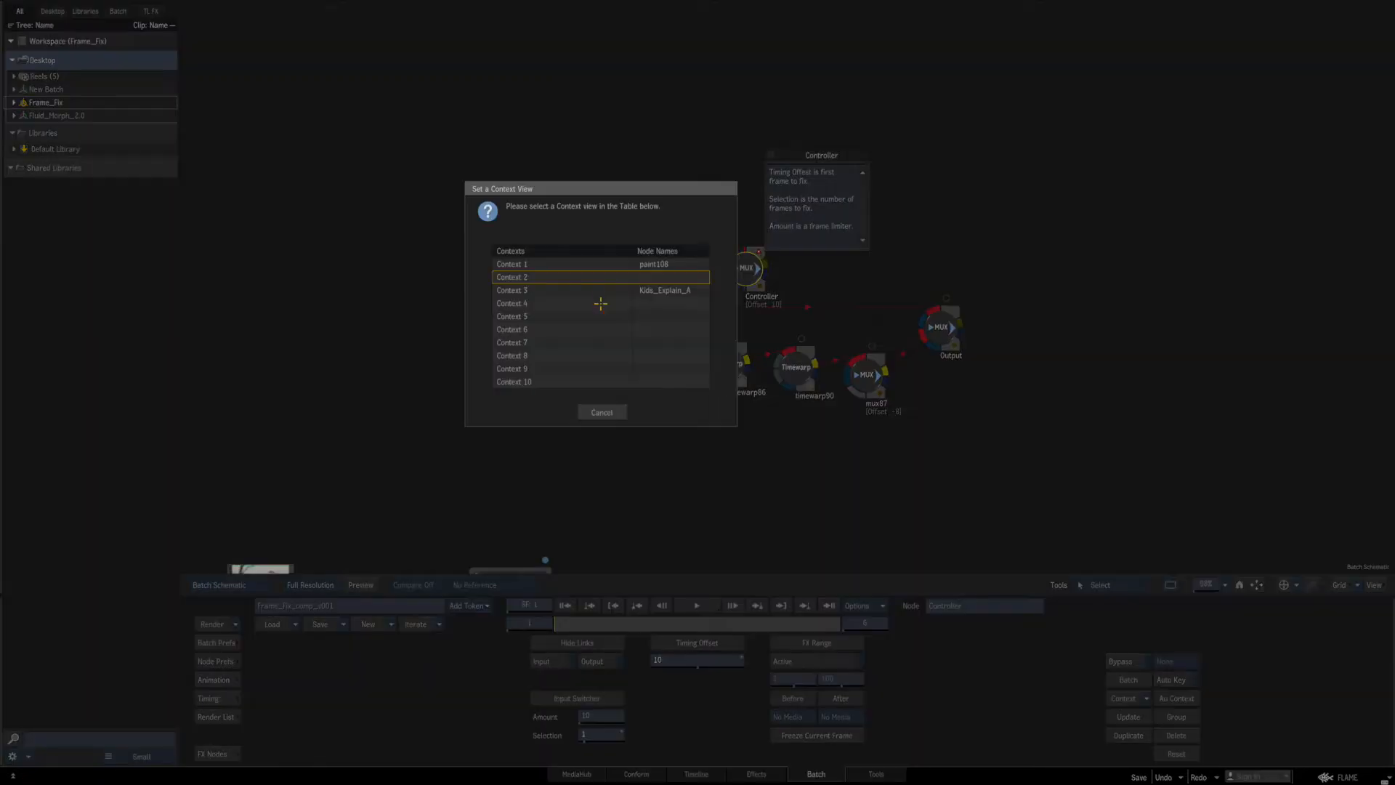
click(595, 264)
key(c)
click(947, 325)
click(966, 300)
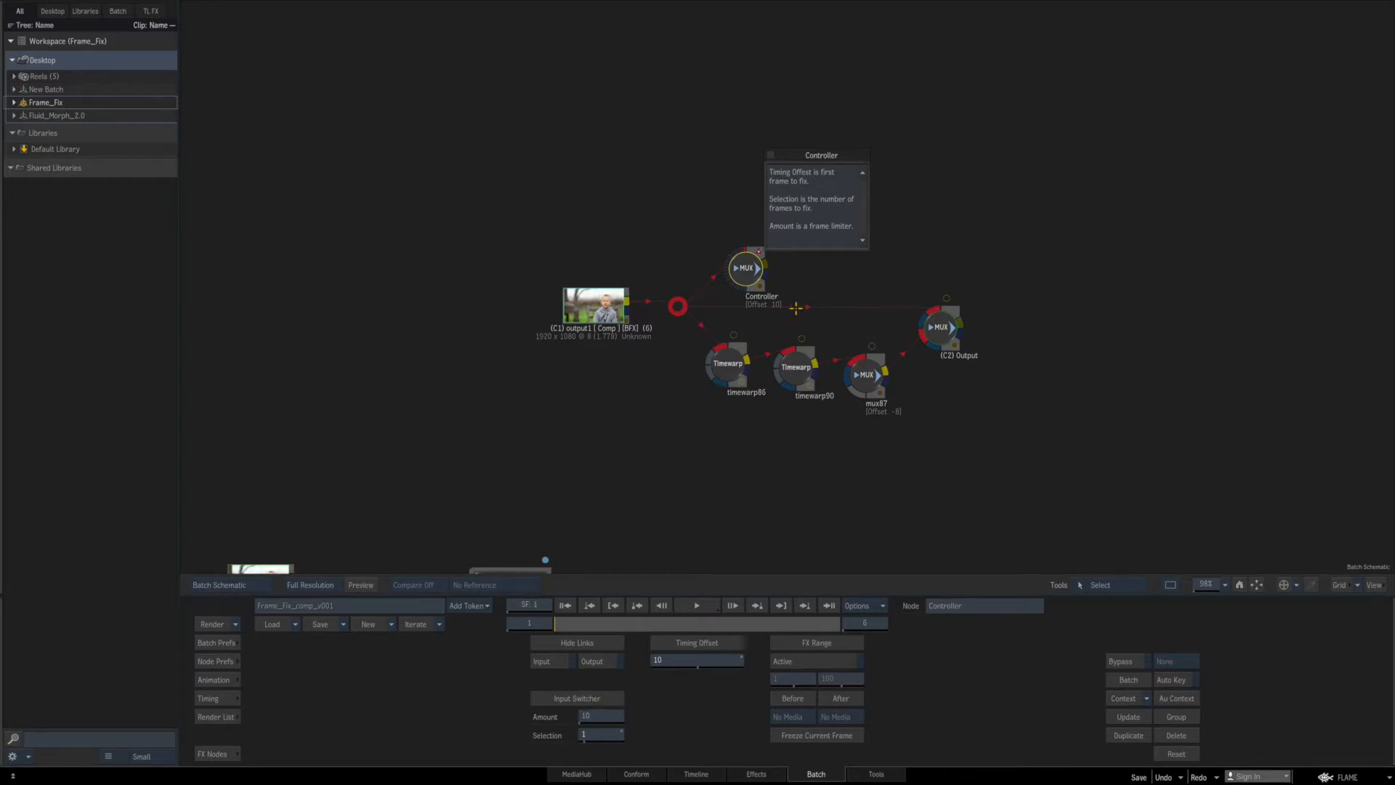
Reposition the Controller MUX node slightly and set its Timing Offset to 3.
mouse_move(736, 266)
mouse_down()
mouse_move(667, 406)
mouse_move(747, 247)
mouse_up()
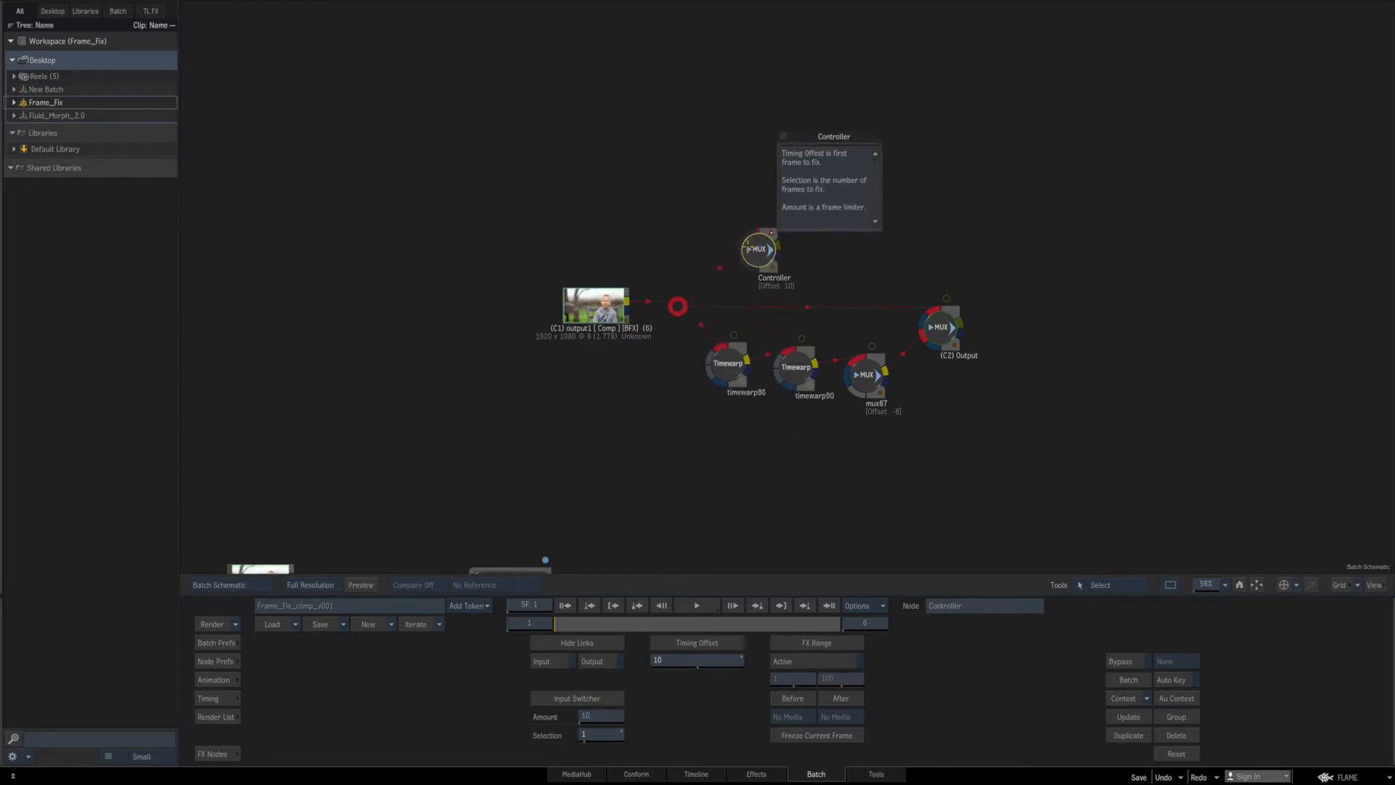
click(682, 659)
text(3)
key(Return)
click(642, 498)
Compare frame 3 of the original clip in Context 1 with the Frame Fix output in Context 2.
click(595, 304)
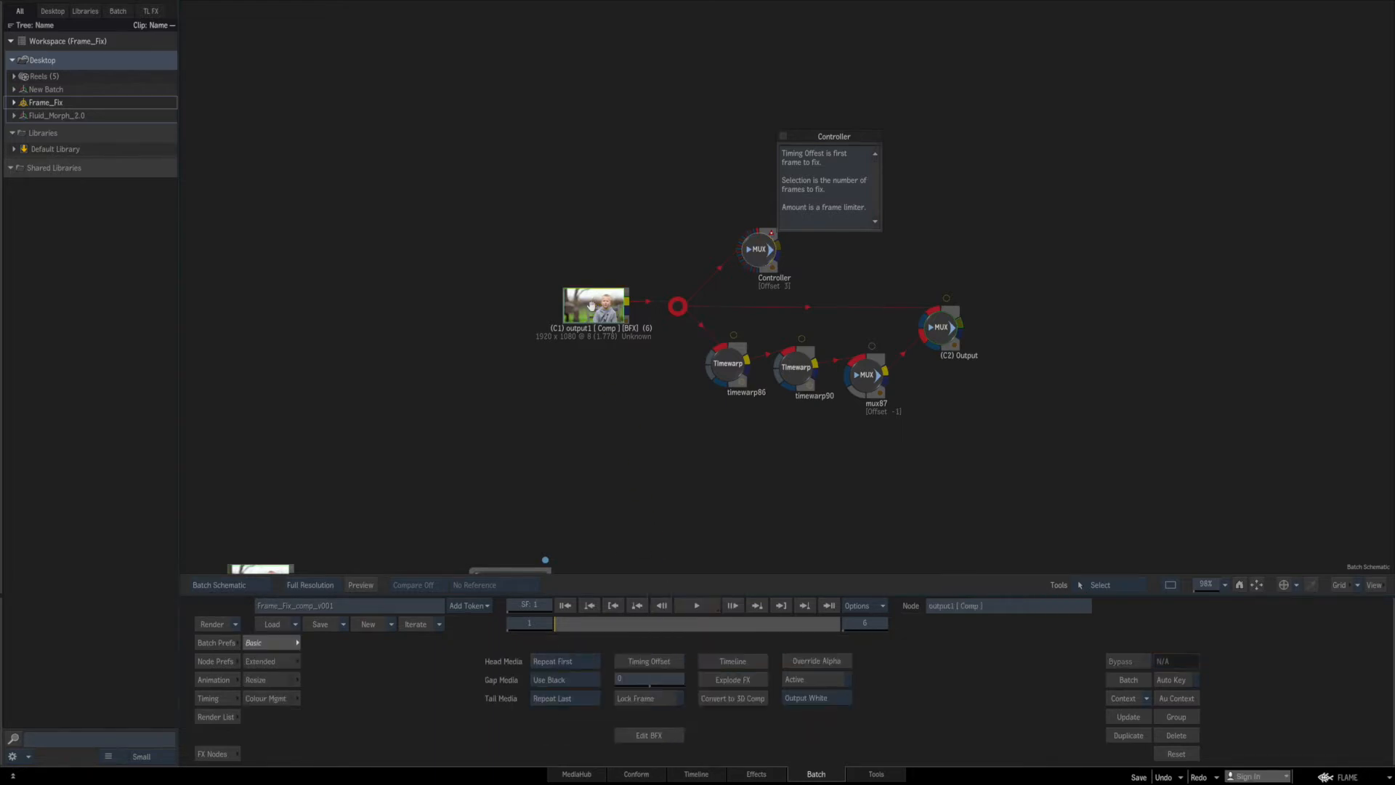
key(F4)
key(F4)
click(527, 622)
text(3)
key(Return)
key(F4)
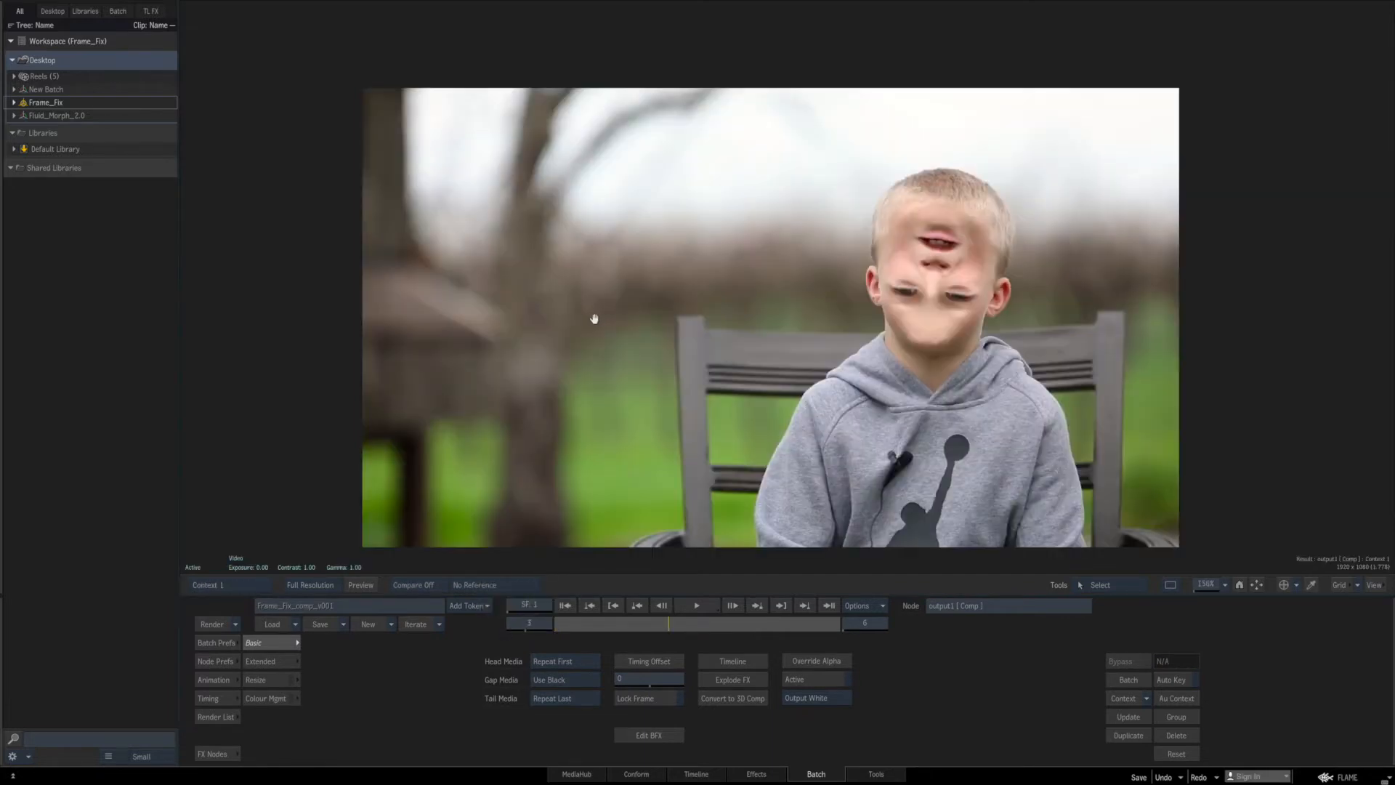
key(2)
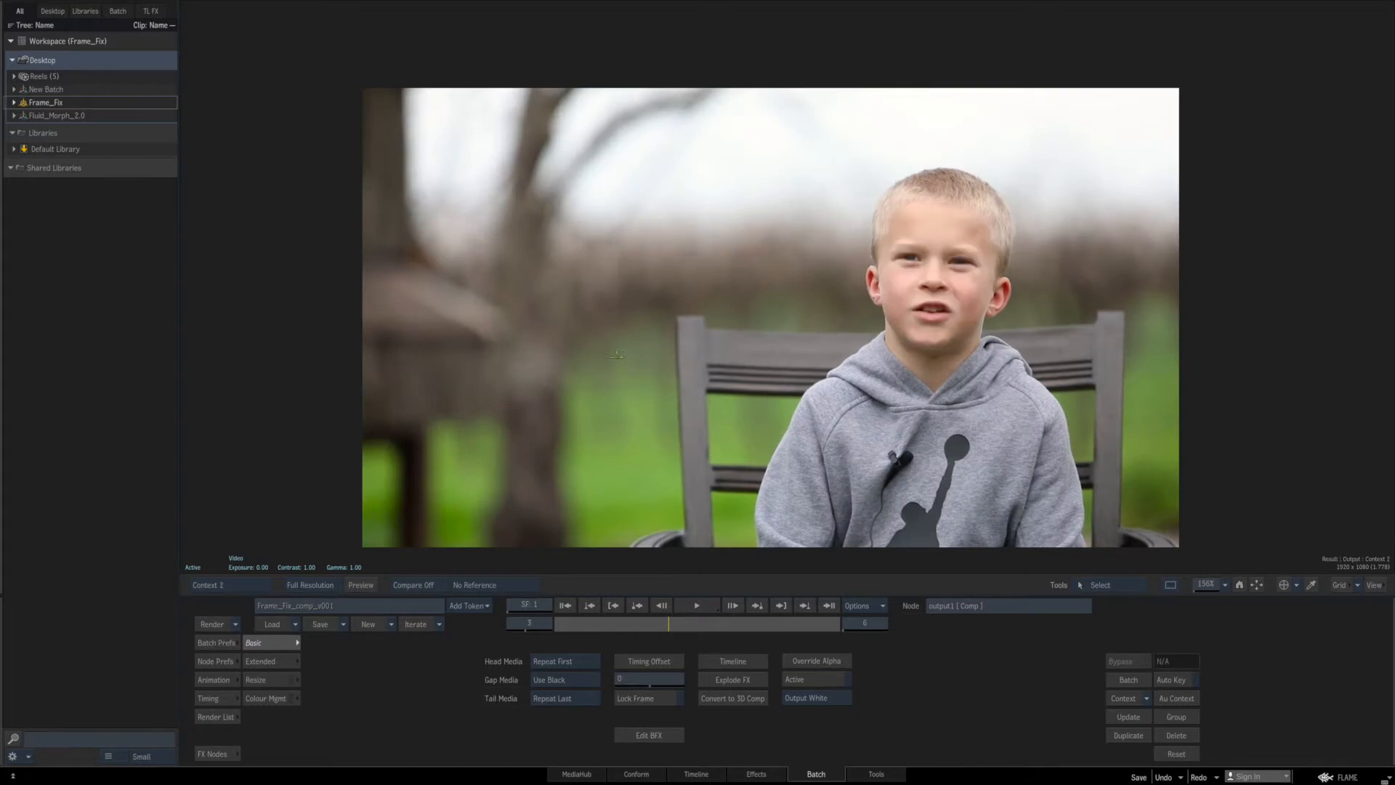
key(Escape)
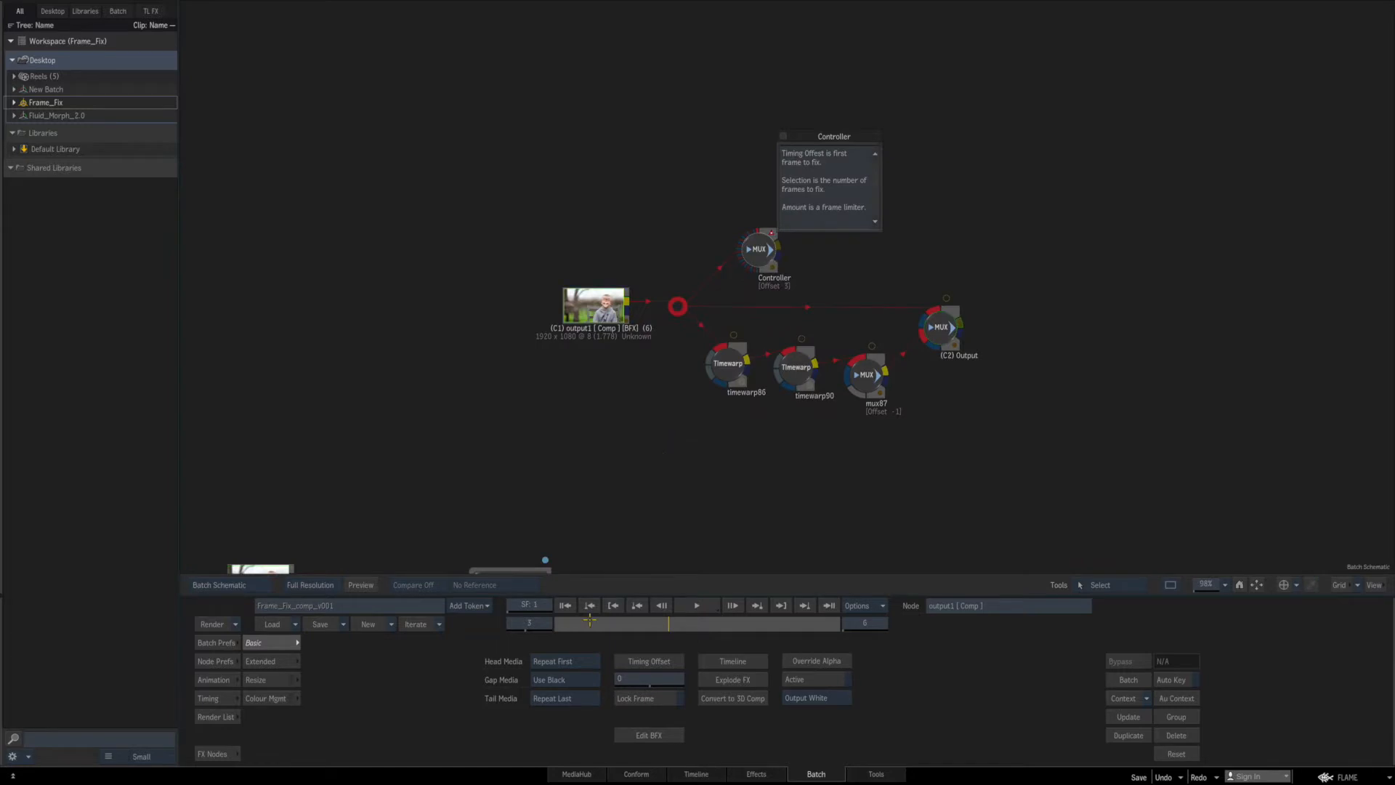
View the result of the Frame Fix Output node and play it back.
mouse_move(567, 783)
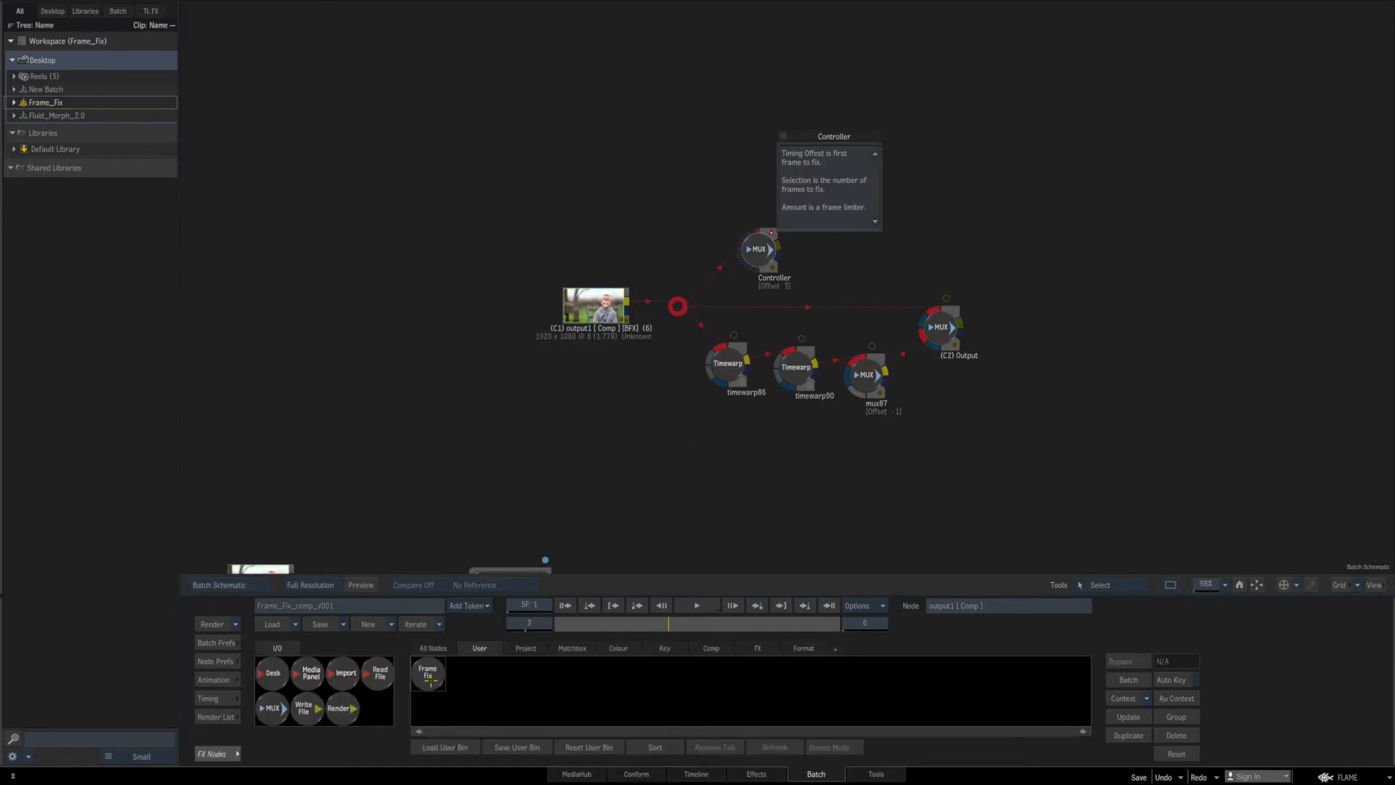
double_click(937, 327)
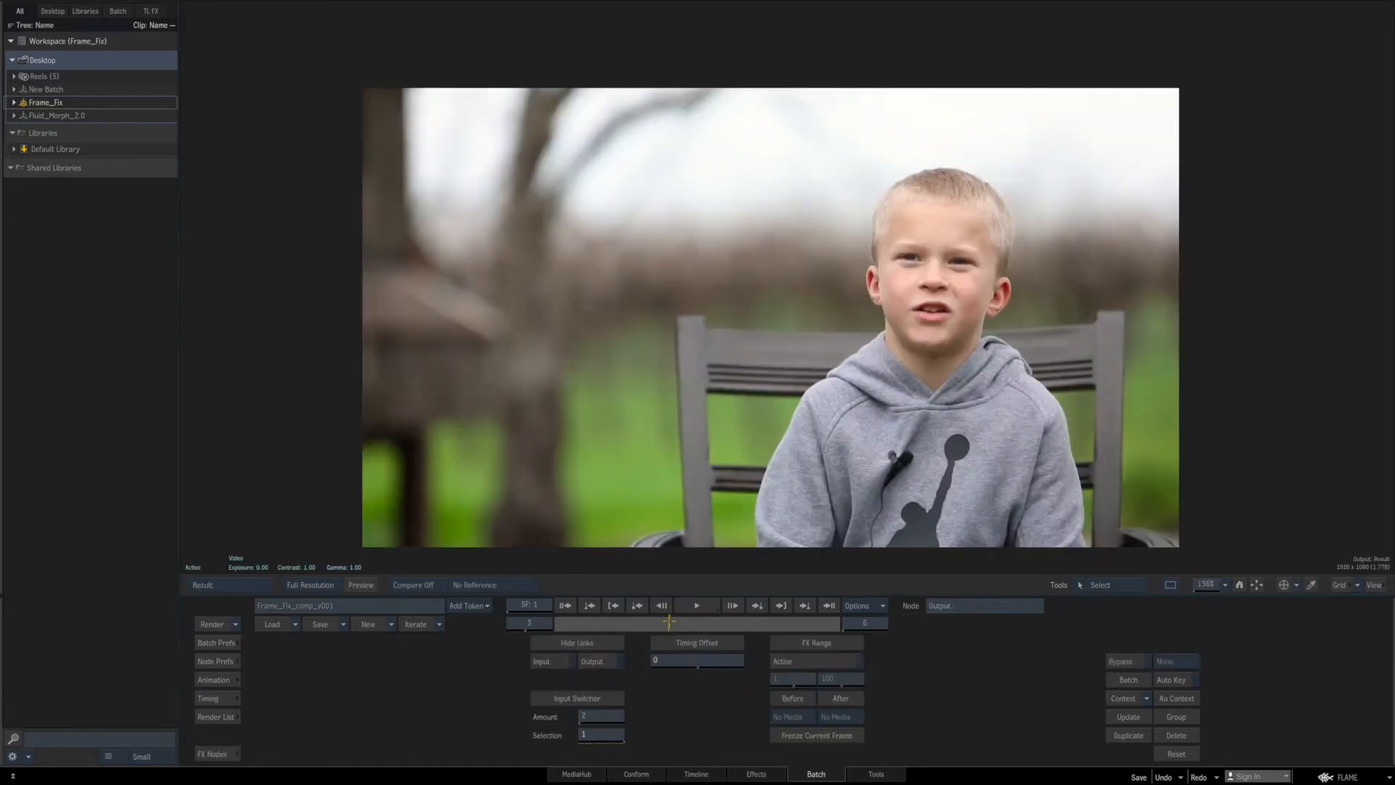
click(620, 623)
click(699, 605)
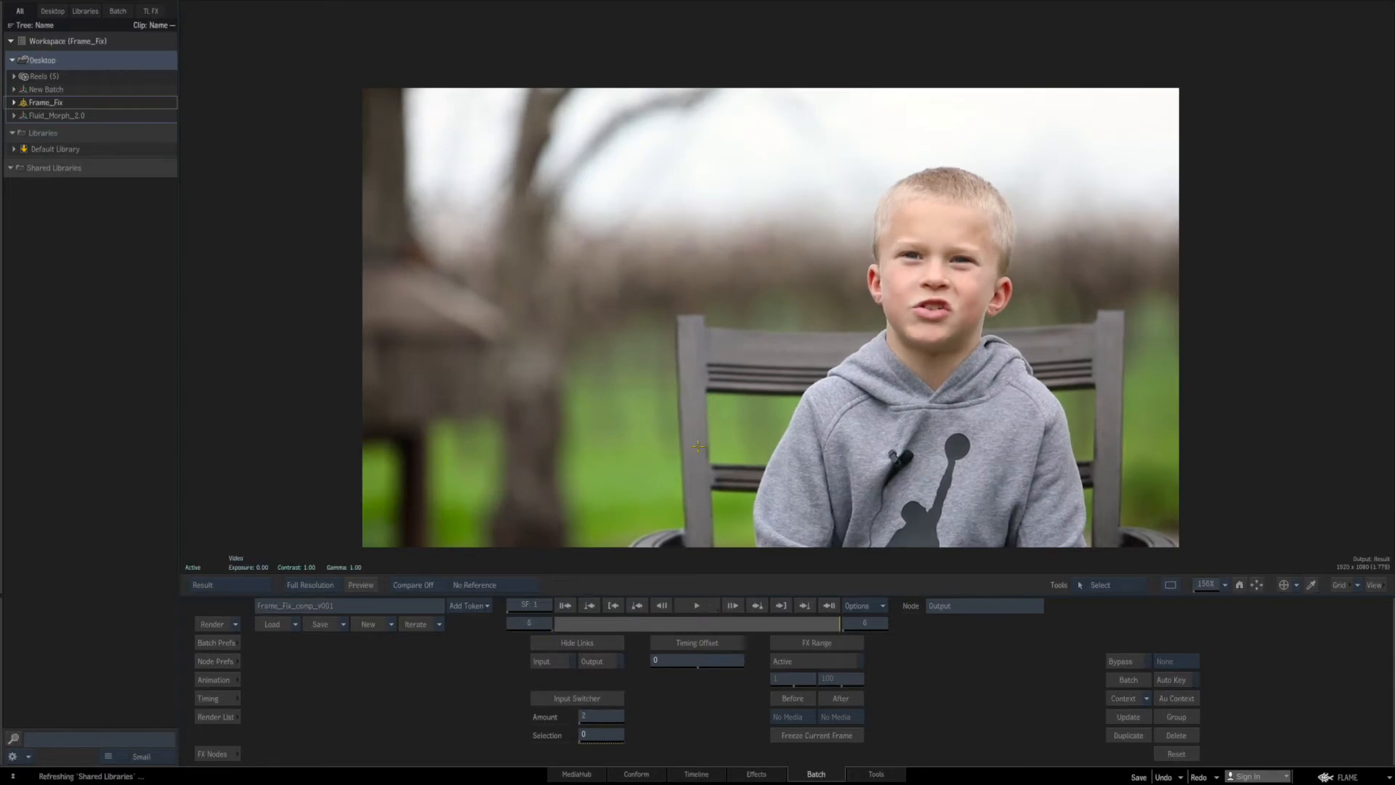
click(695, 606)
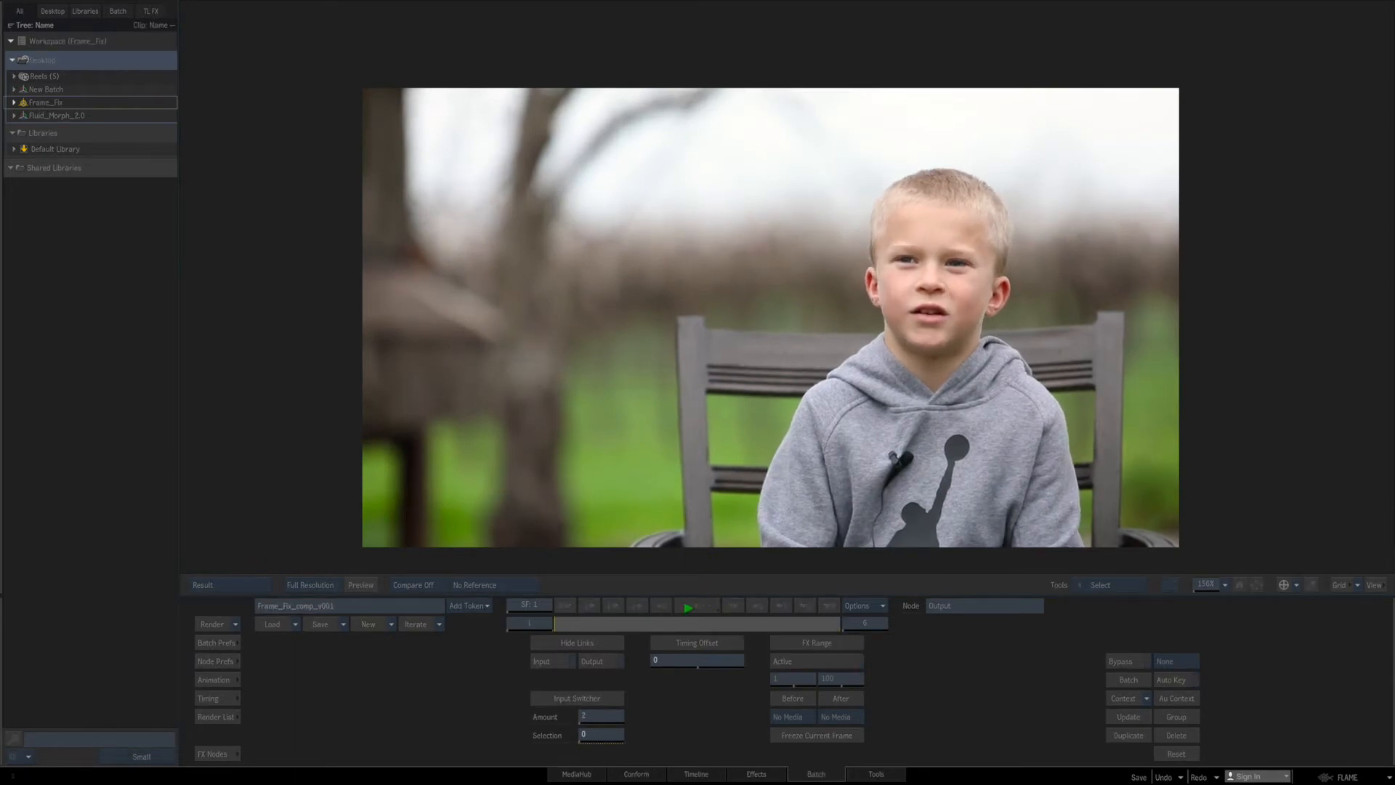
key(Escape)
Play back the original output1 [Comp] clip for comparison with the fixed version.
click(595, 308)
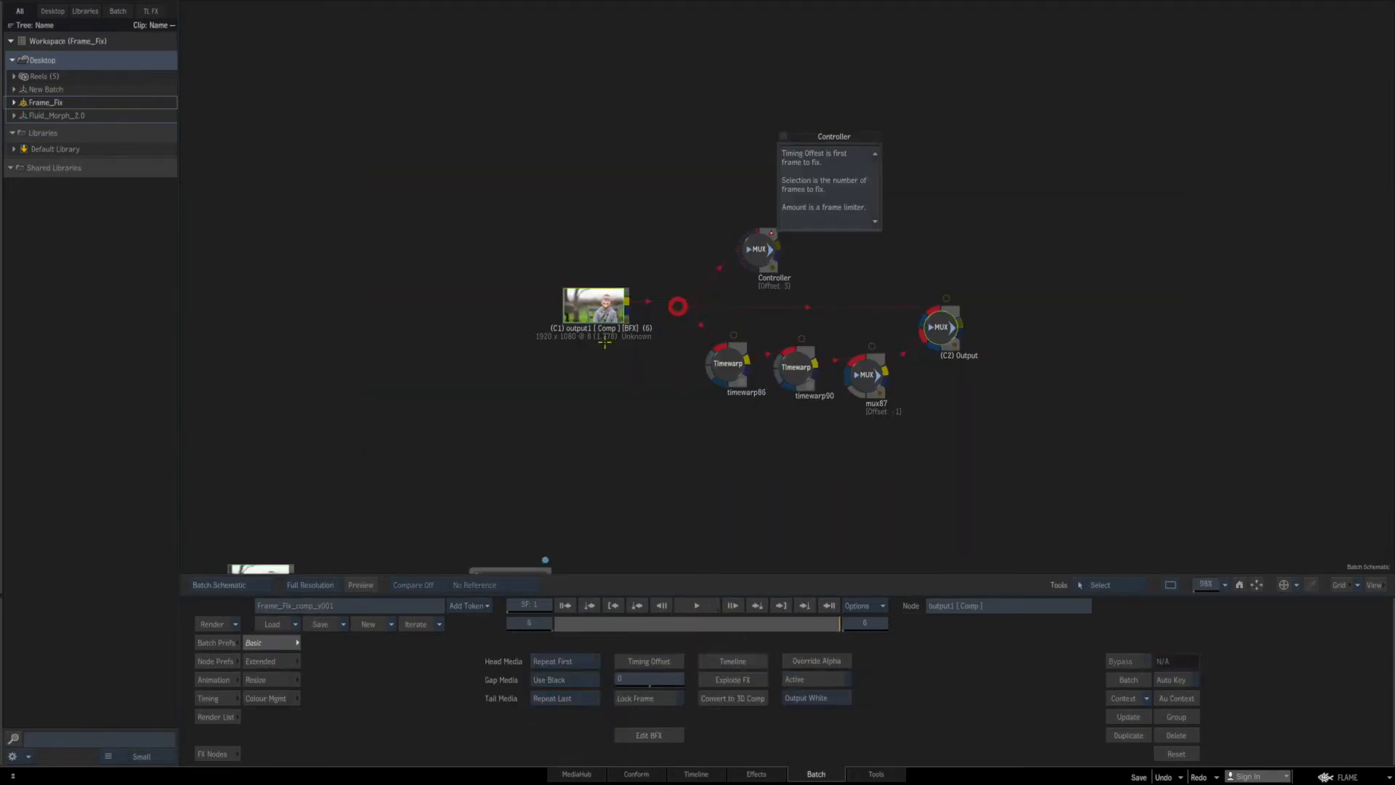
key(F4)
click(699, 605)
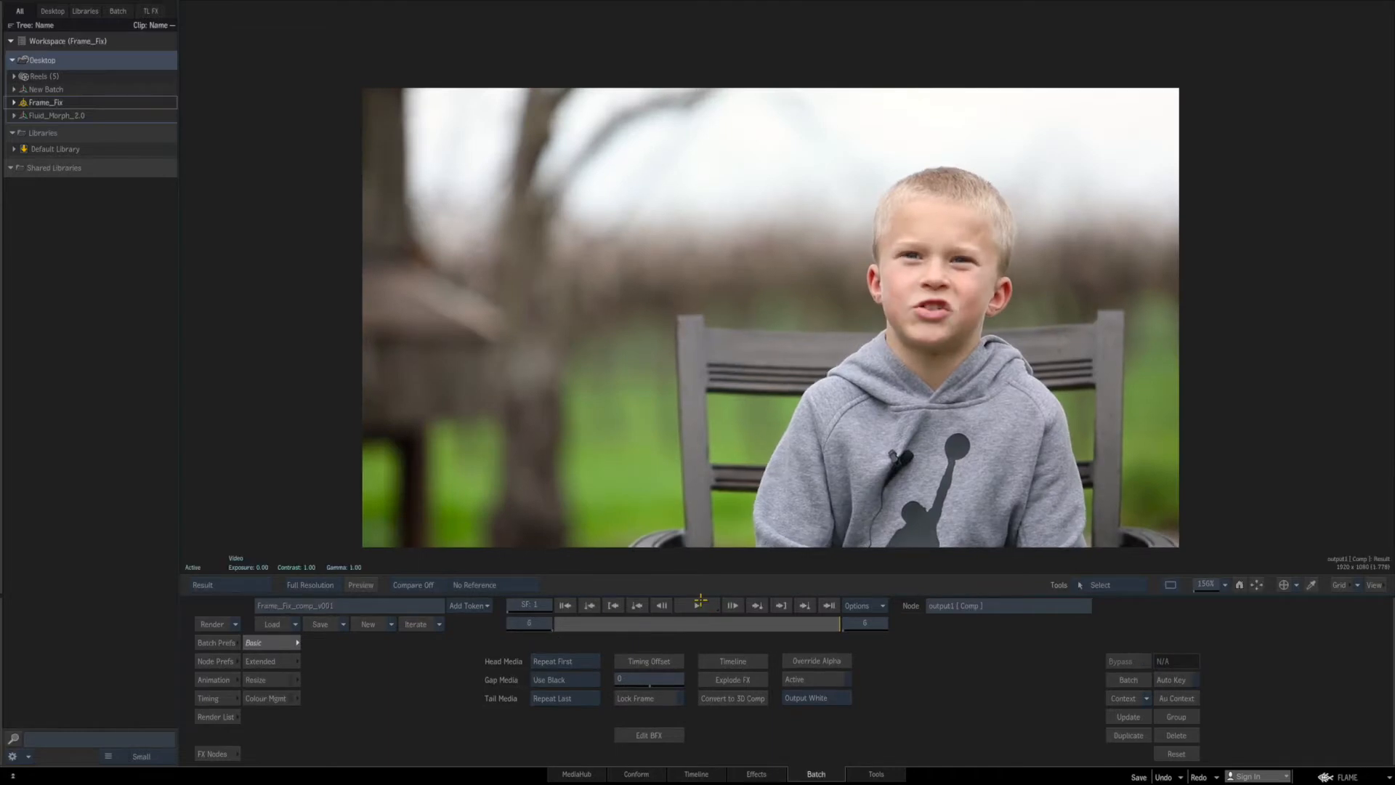
key(Escape)
Compare frame 3 of the damaged clip, the fixed output and the Kids_Explain_A source using their context views.
drag(638, 507, 653, 359)
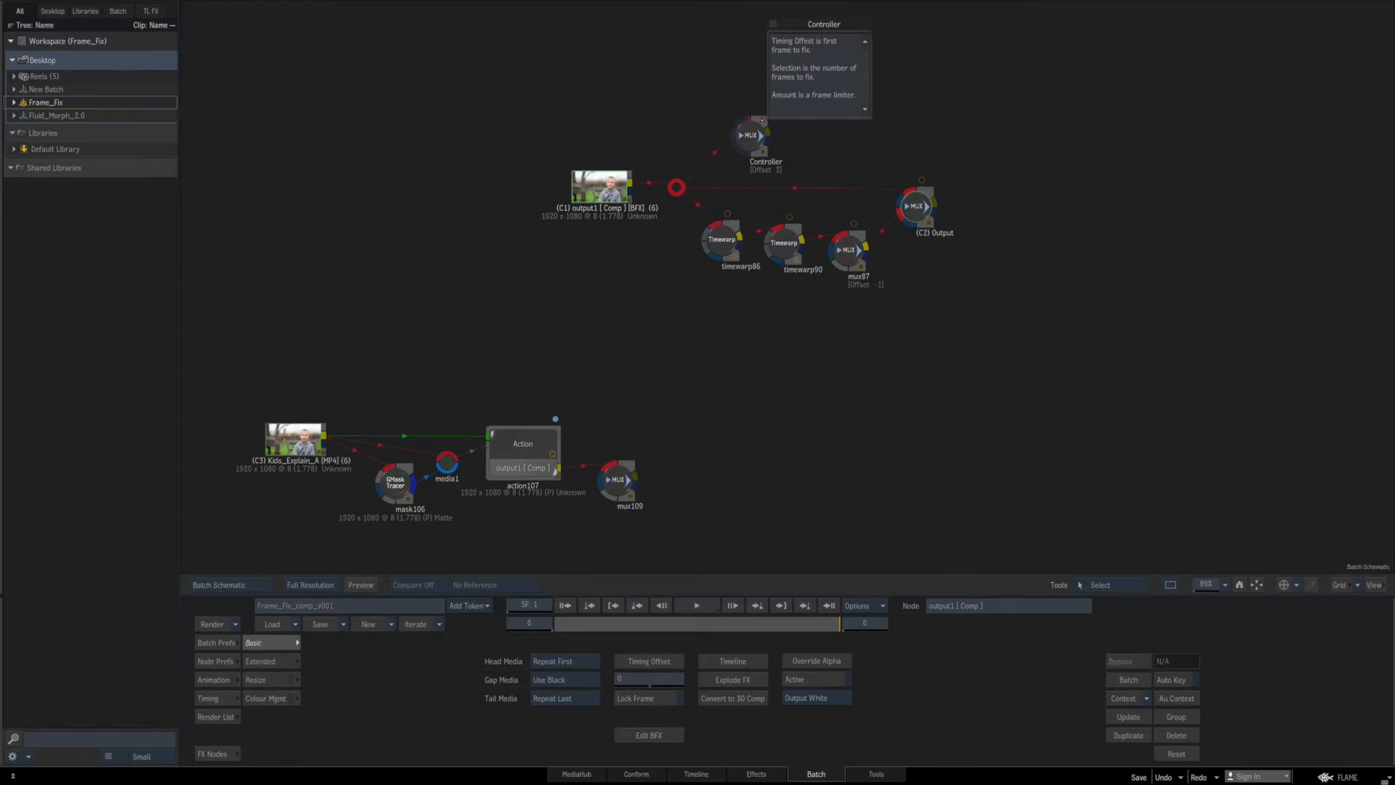
click(284, 439)
click(286, 441)
click(334, 427)
click(526, 621)
text(3)
key(Return)
key(space+1)
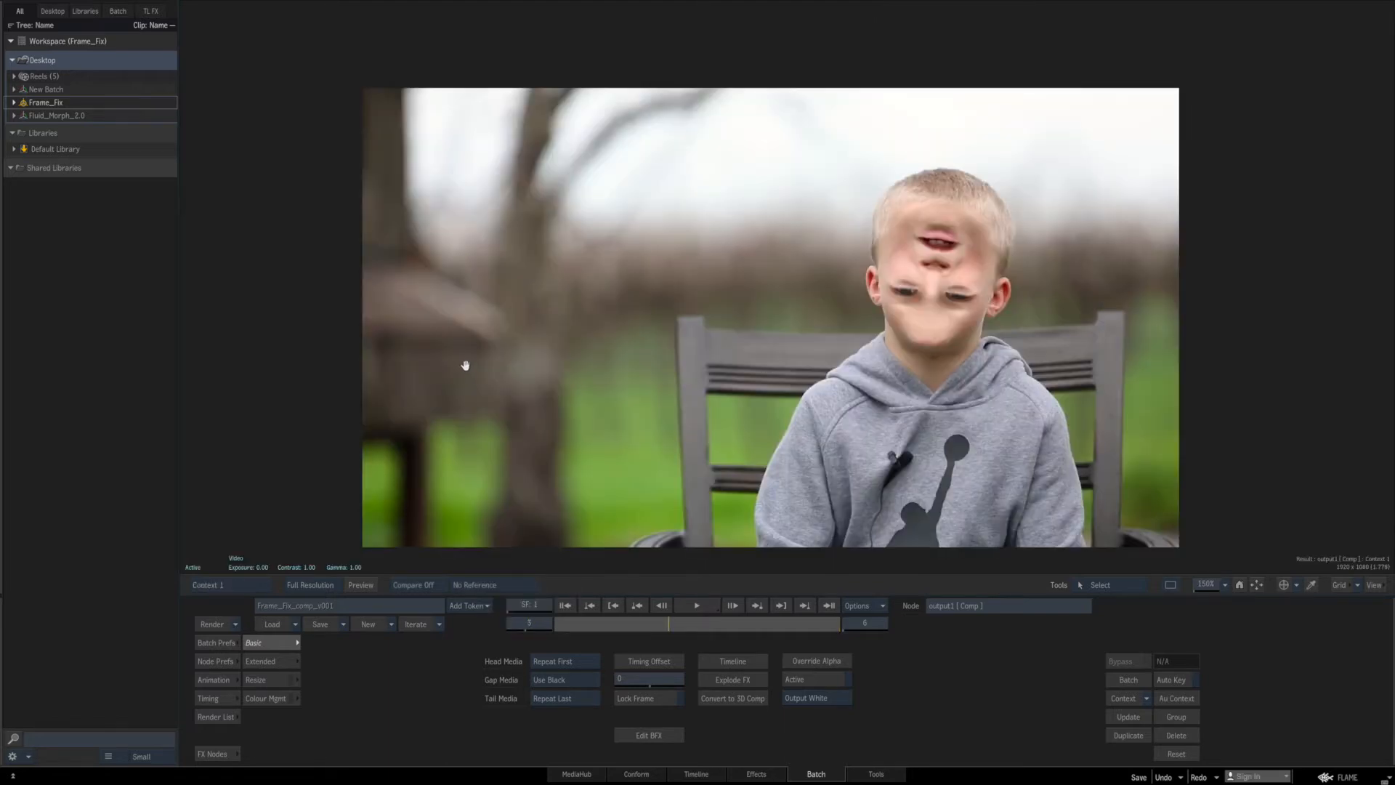
key(space+1)
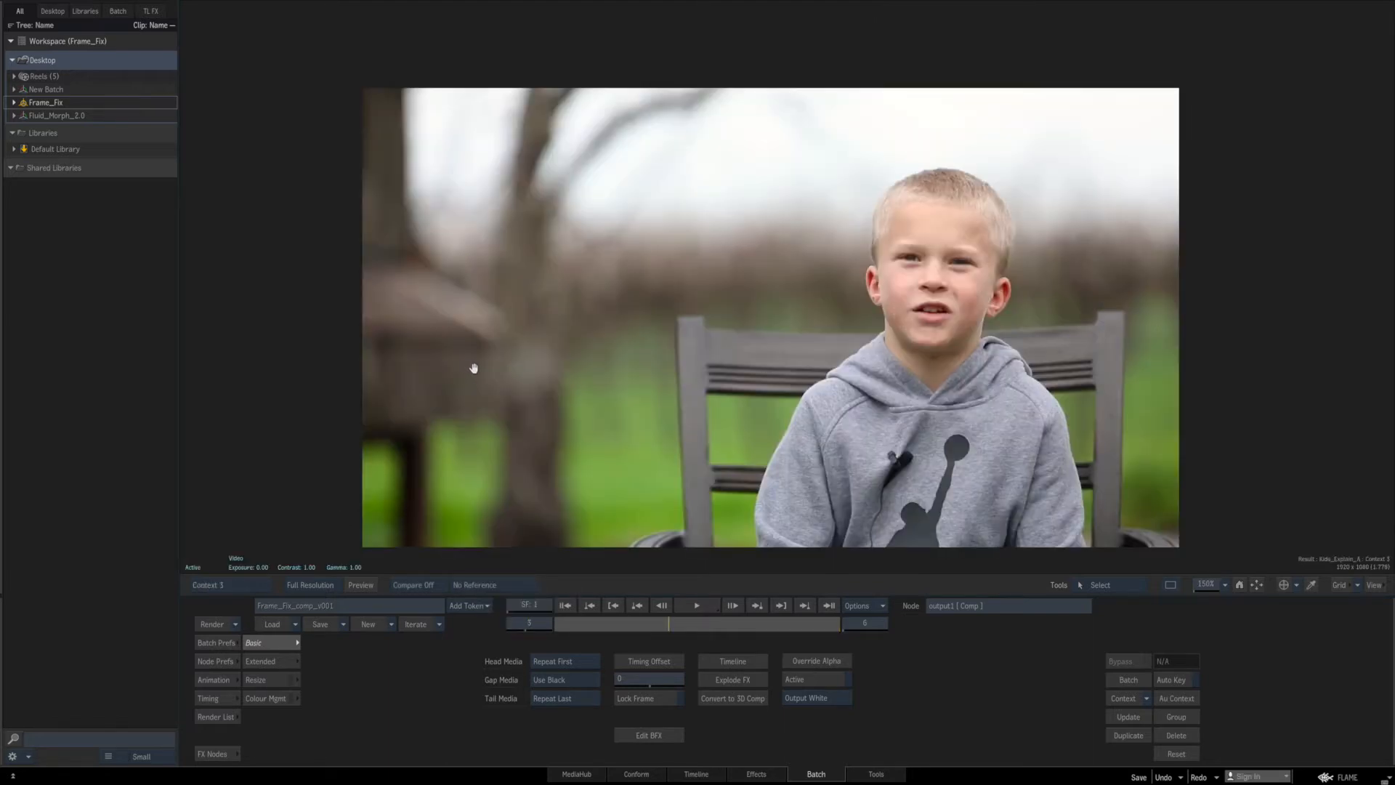
key(space+2)
key(space+3)
key(F4)
Select the paint108 node beside the upper TV_shot_055 clip and set the batch duration to 200 frames.
drag(745, 403, 704, 420)
drag(711, 372, 779, 86)
drag(781, 305, 723, 327)
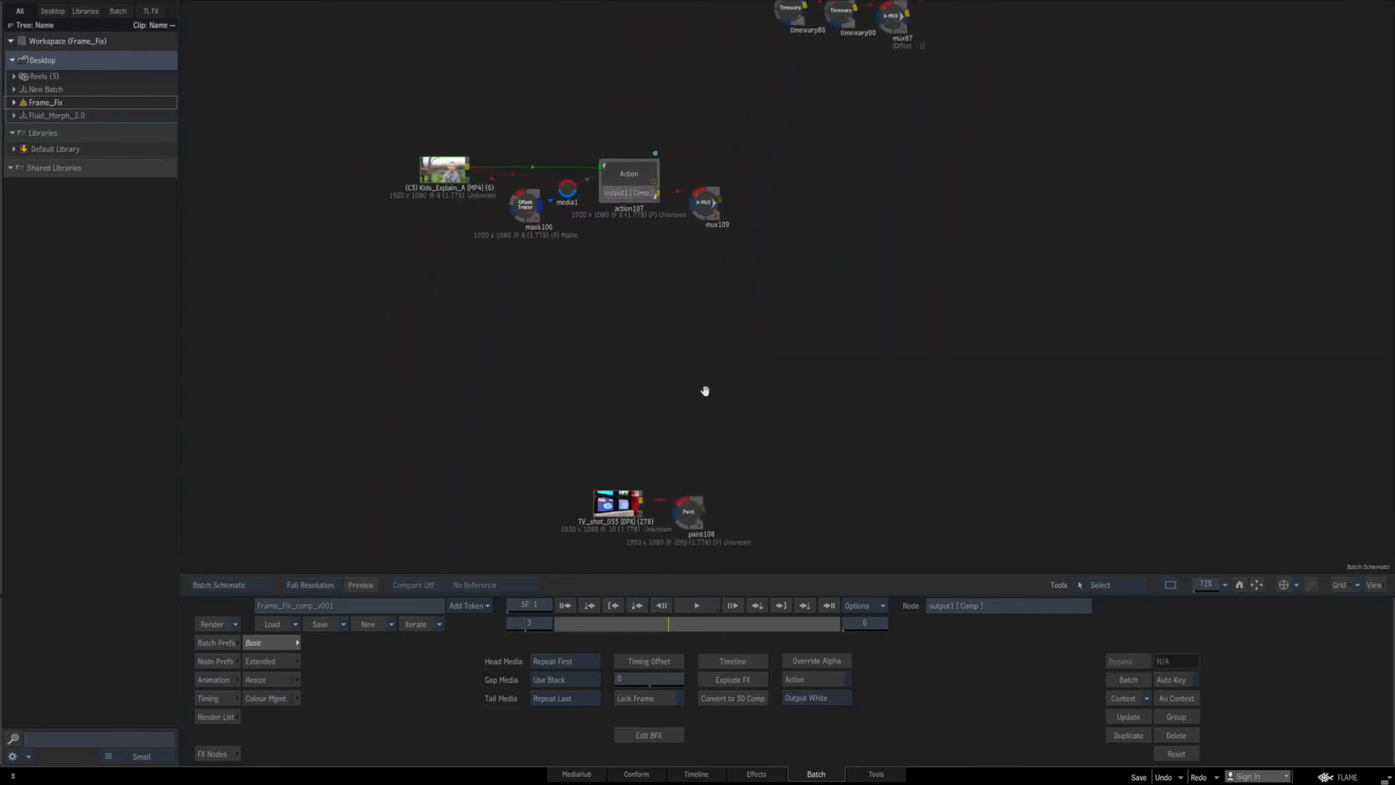
drag(706, 396, 617, 138)
drag(653, 222, 648, 194)
click(603, 228)
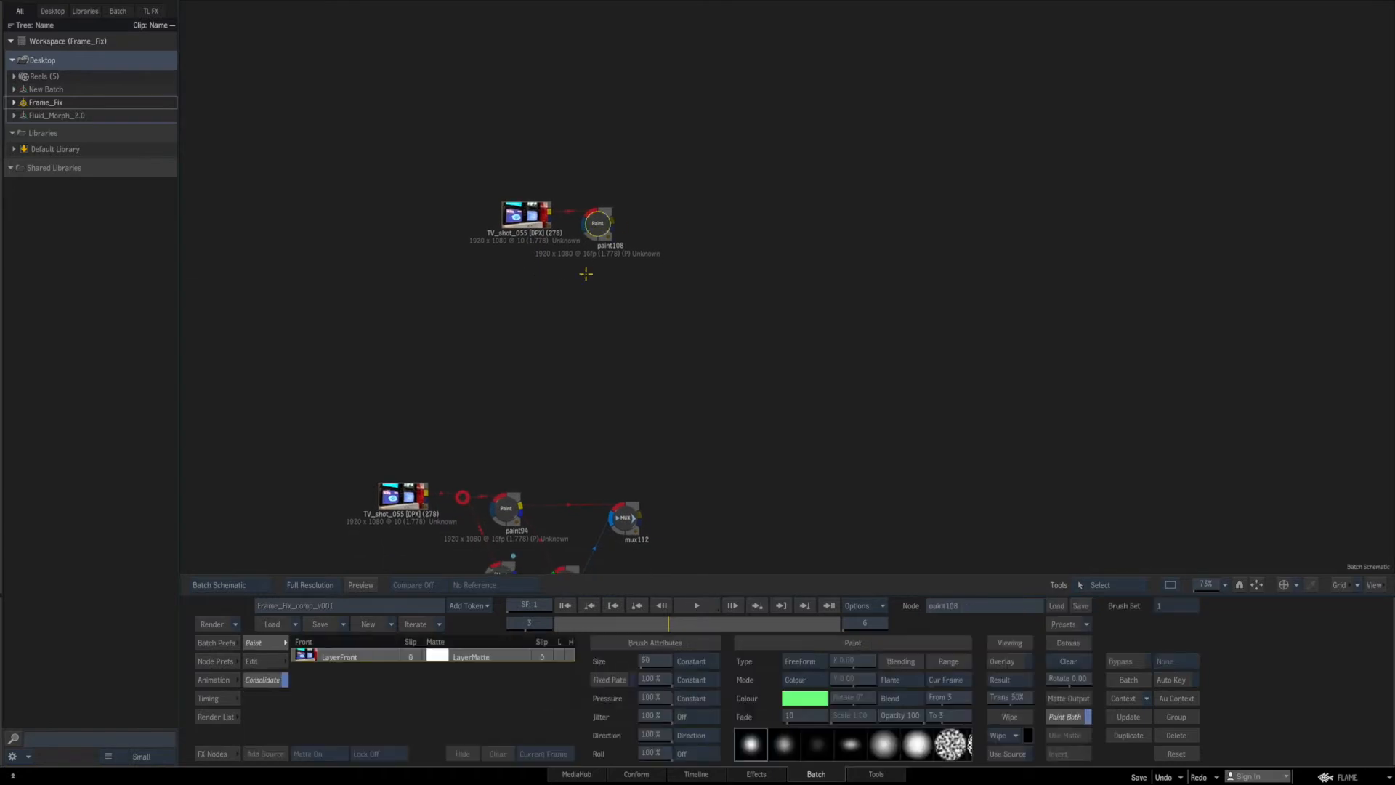
click(217, 754)
click(853, 623)
text(200)
key(Return)
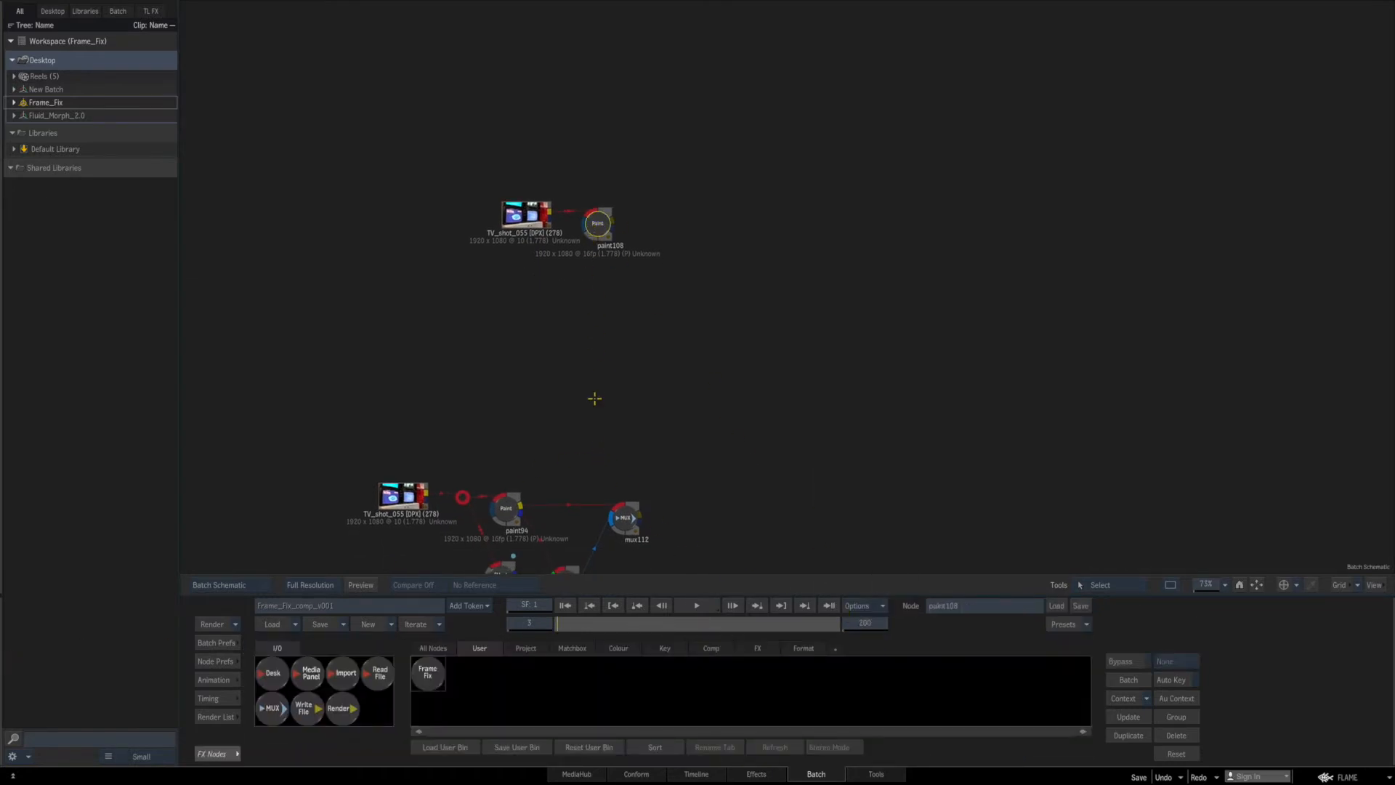
View the paint108 result and step back and forth through the TV shot's frames to examine the painted-over damage.
key(F4)
drag(579, 620, 748, 620)
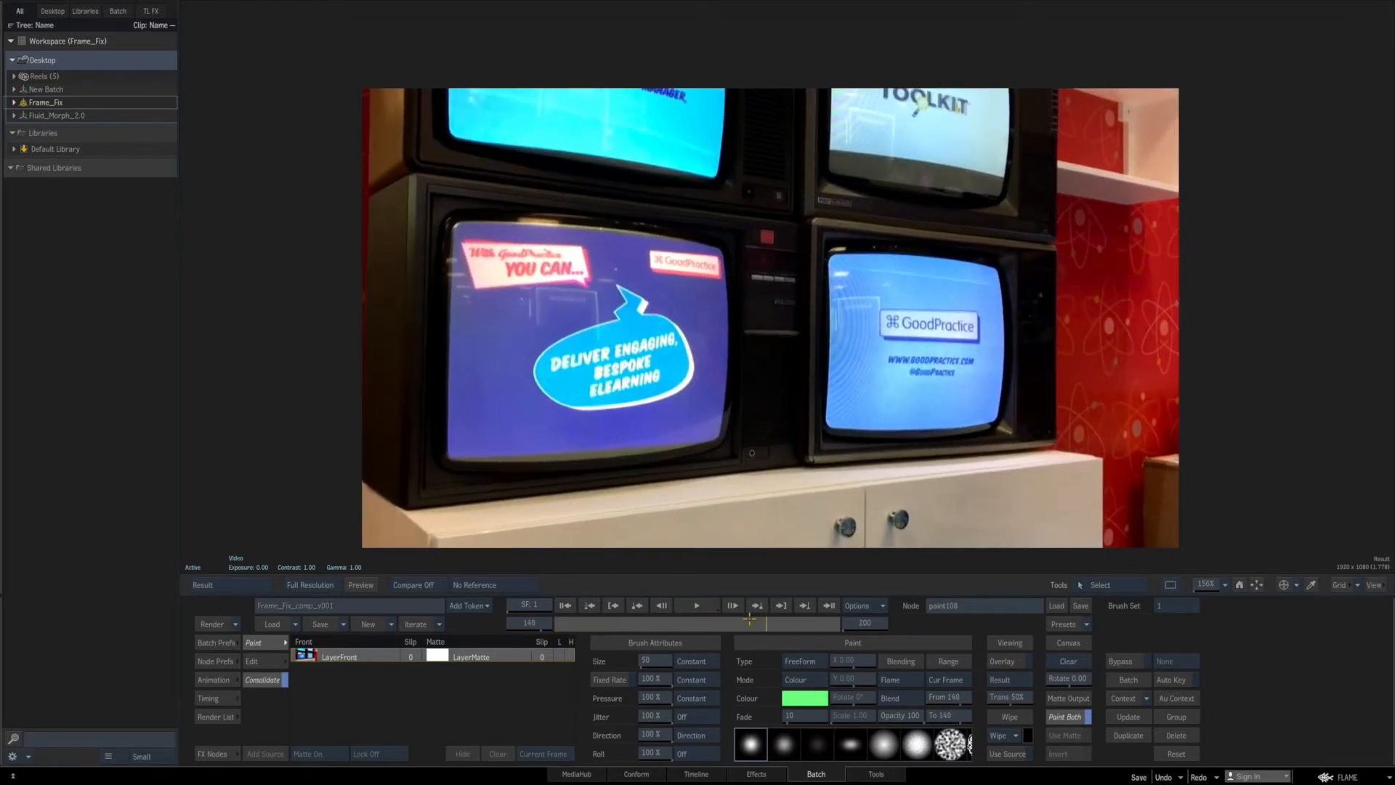
key(Right)
key(Right)
key(Right)
key(Right)
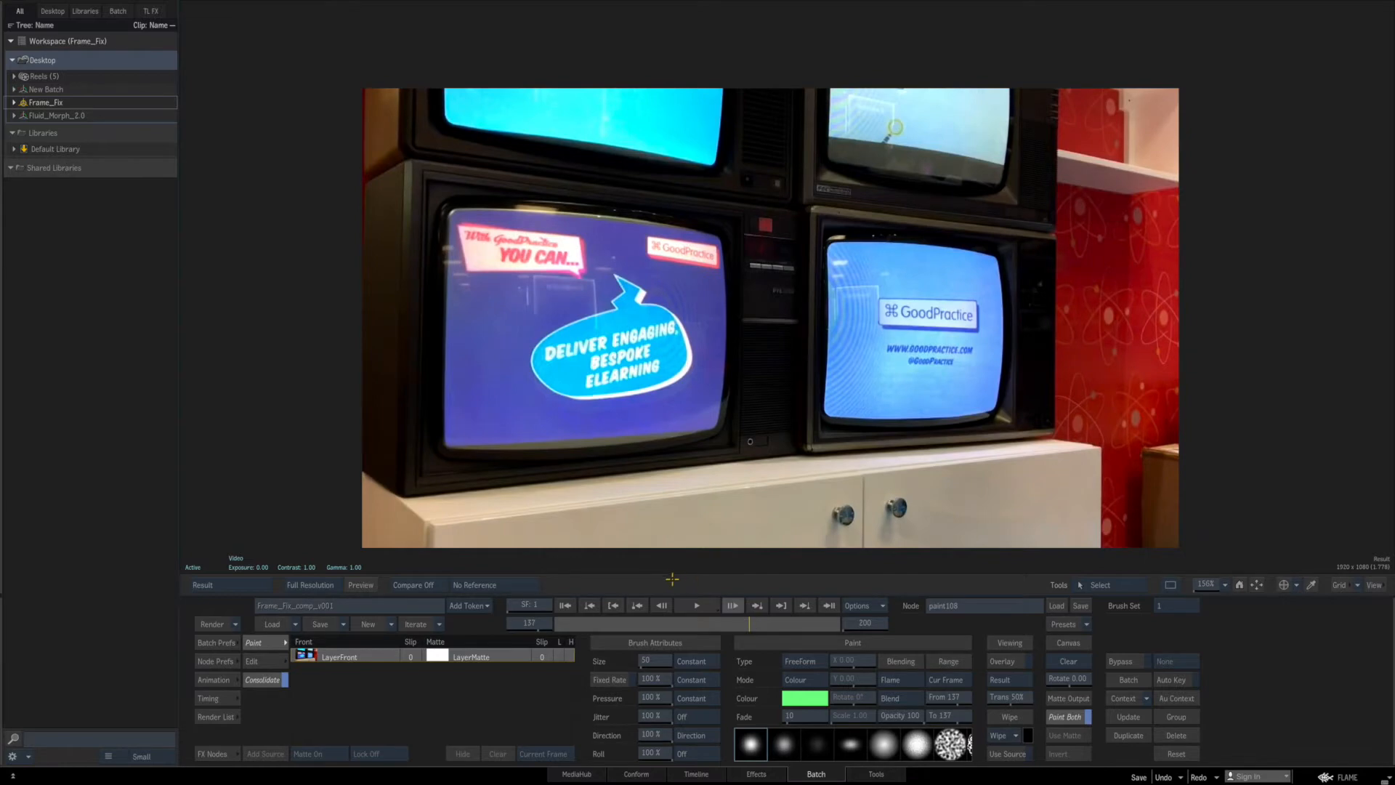
key(Right)
key(Left)
key(Left)
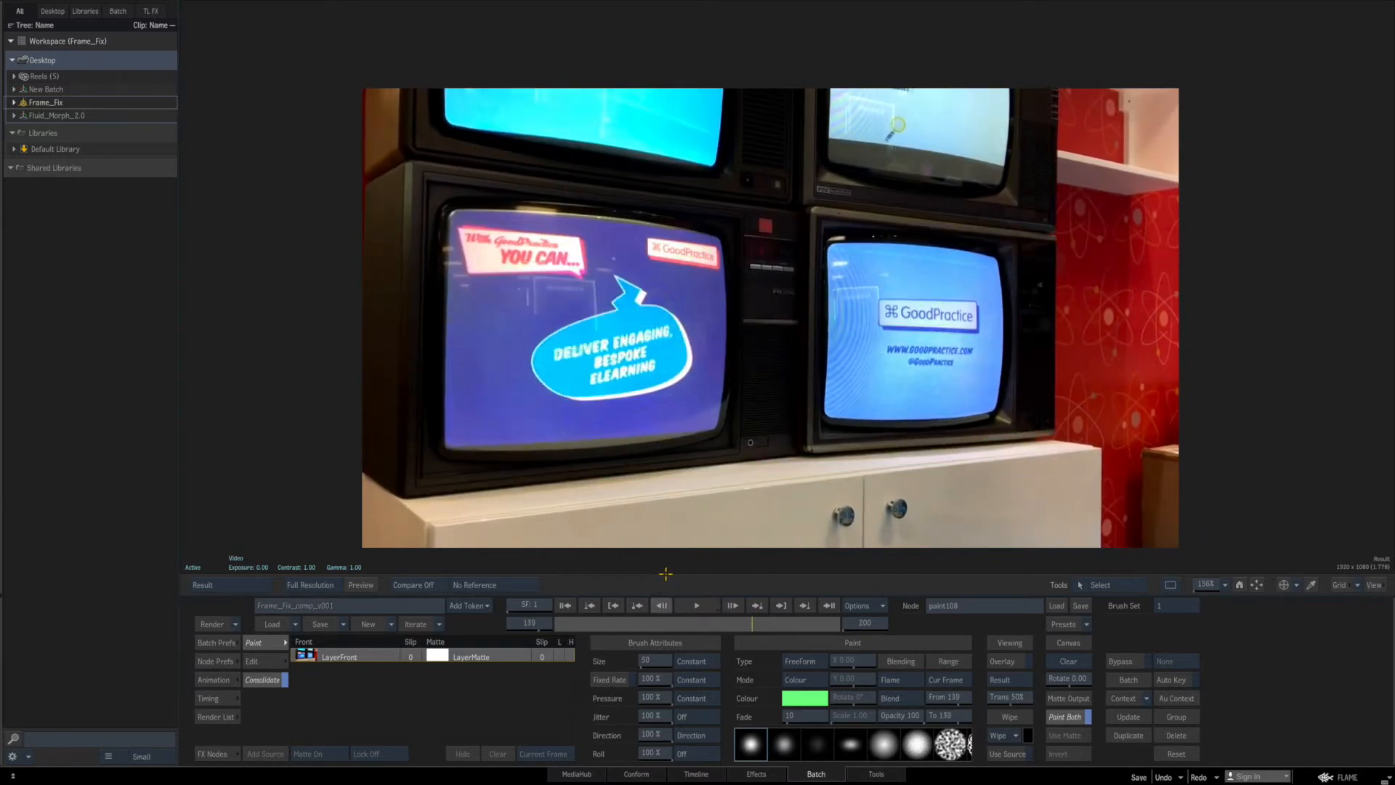
key(Right)
key(Right)
key(Right)
key(Right)
key(Right)
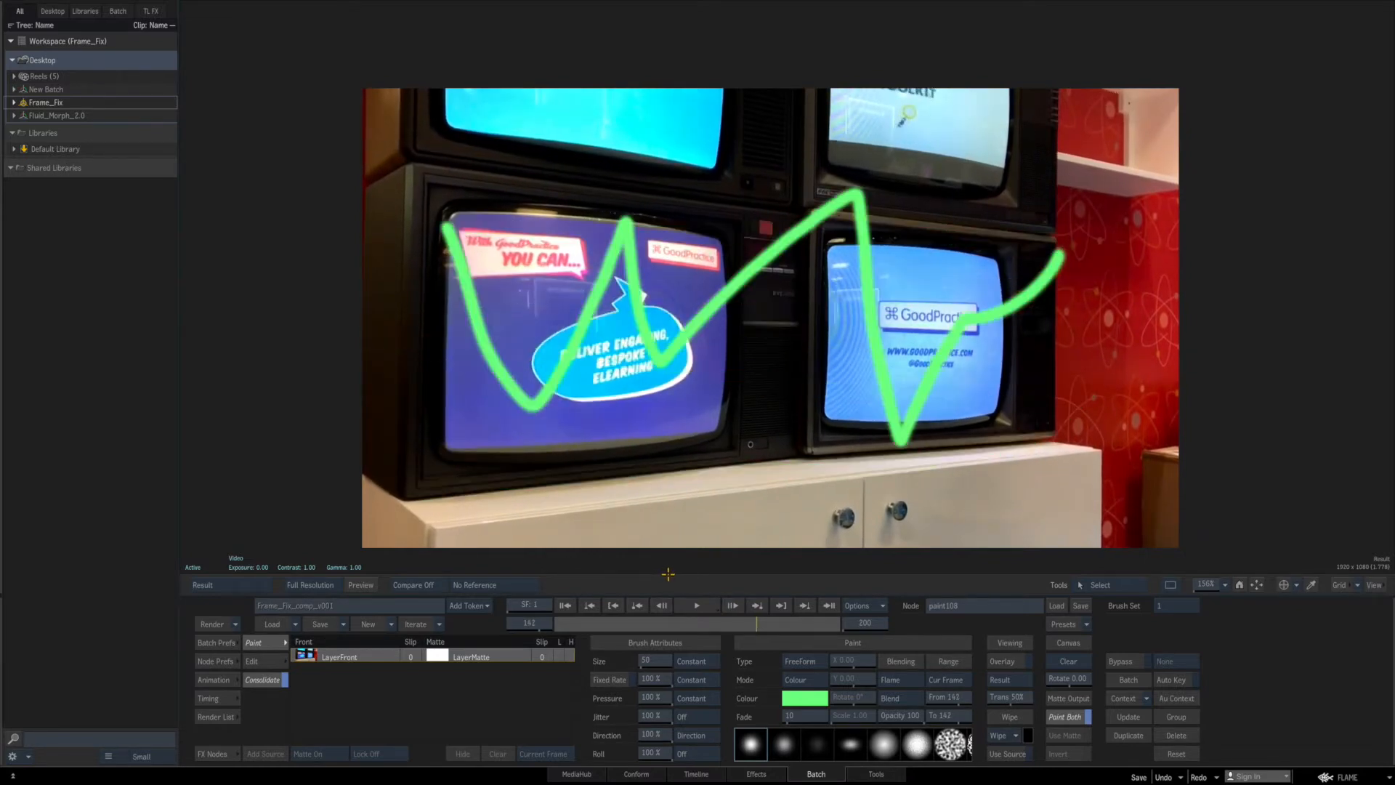
key(Right)
key(Left)
key(Left)
key(Left)
key(Left)
key(Left)
key(Left)
key(Left)
key(Left)
key(Left)
key(Left)
key(Left)
key(Left)
key(Left)
key(Left)
key(Left)
key(Left)
key(Left)
key(Left)
key(Left)
key(Left)
Return to the schematic and add the Frame Fix setup from the user bin after the paint108 node.
key(Escape)
click(629, 521)
mouse_move(3, 690)
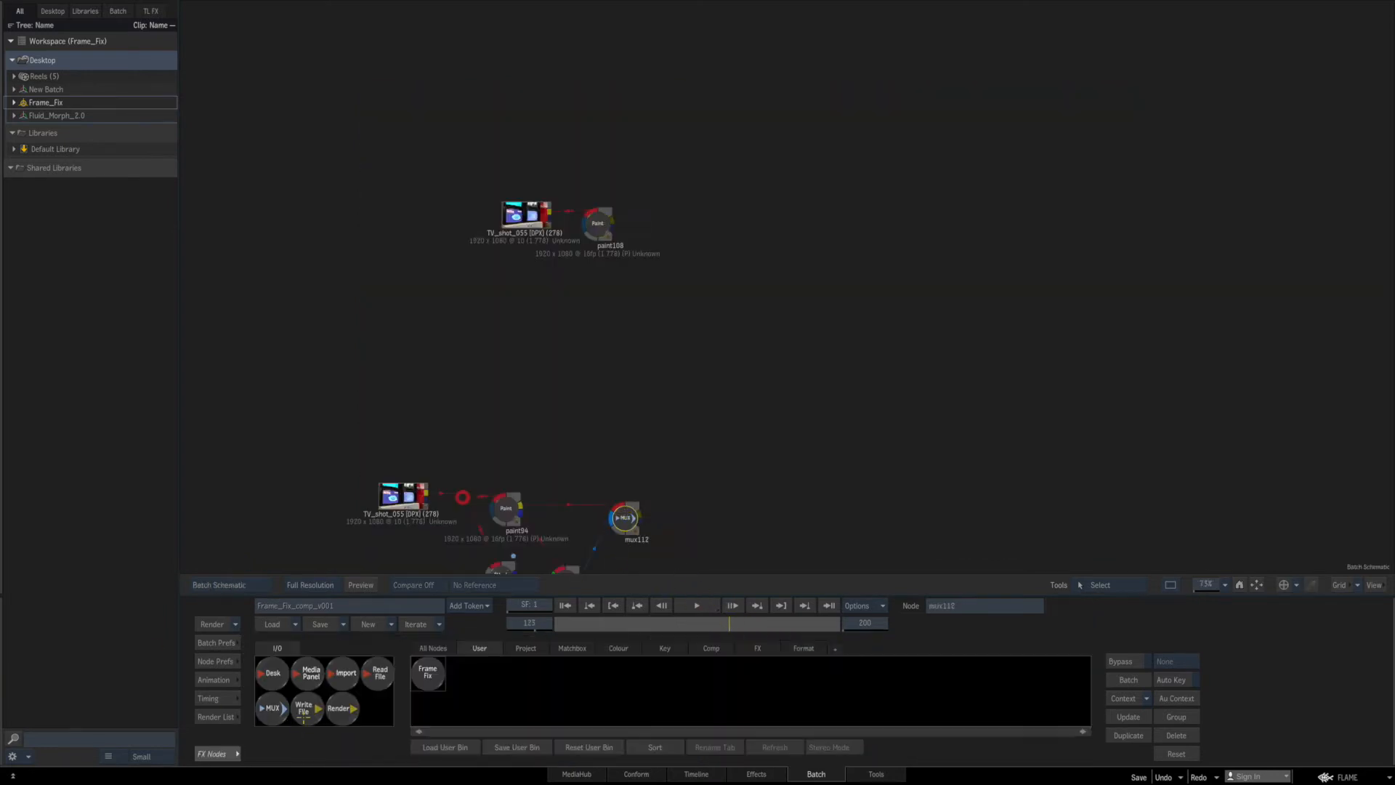
mouse_move(428, 673)
mouse_down()
mouse_move(499, 266)
mouse_move(703, 230)
mouse_move(620, 217)
mouse_move(601, 221)
mouse_move(607, 235)
mouse_up()
drag(528, 212, 532, 224)
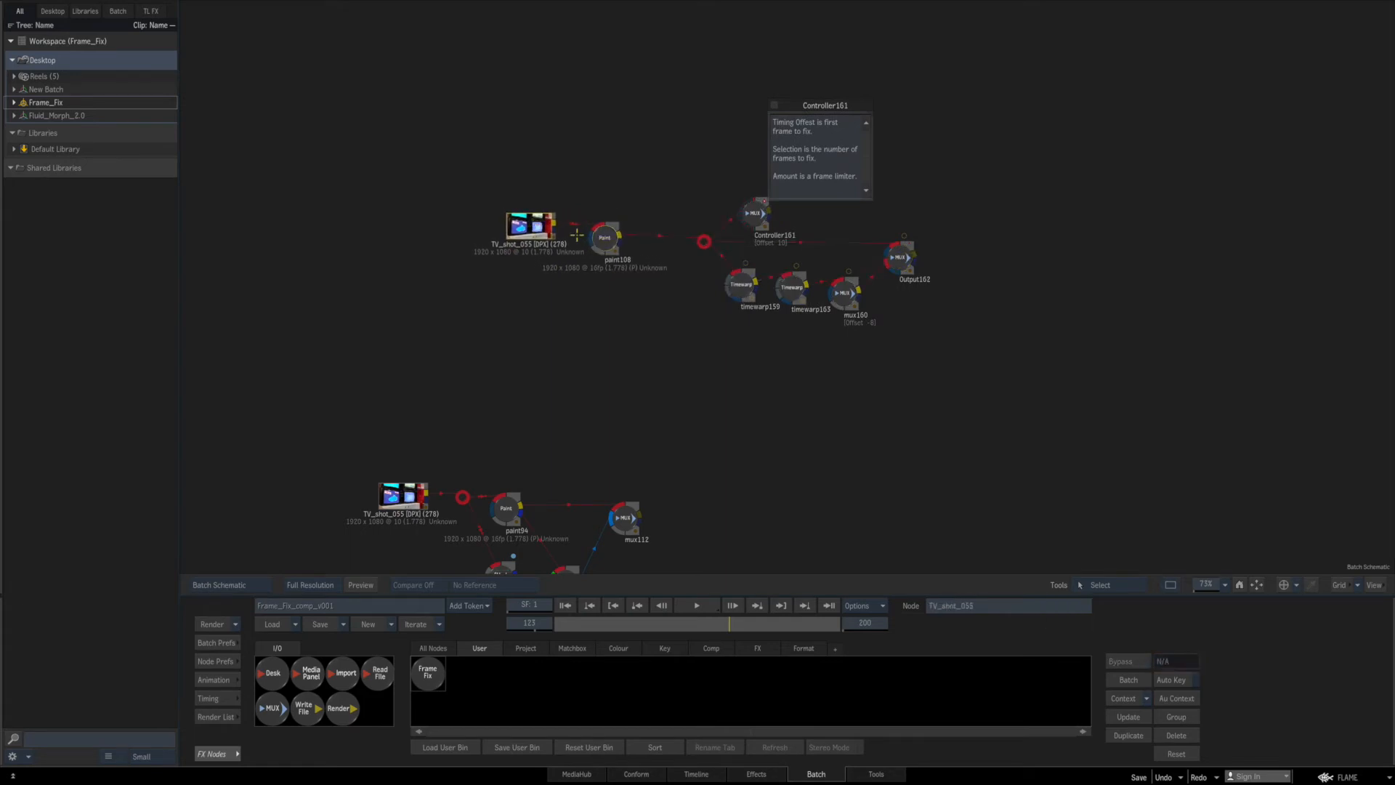
Set Controller161's timing offset to 140 and its input selection to 4.
click(742, 215)
double_click(750, 237)
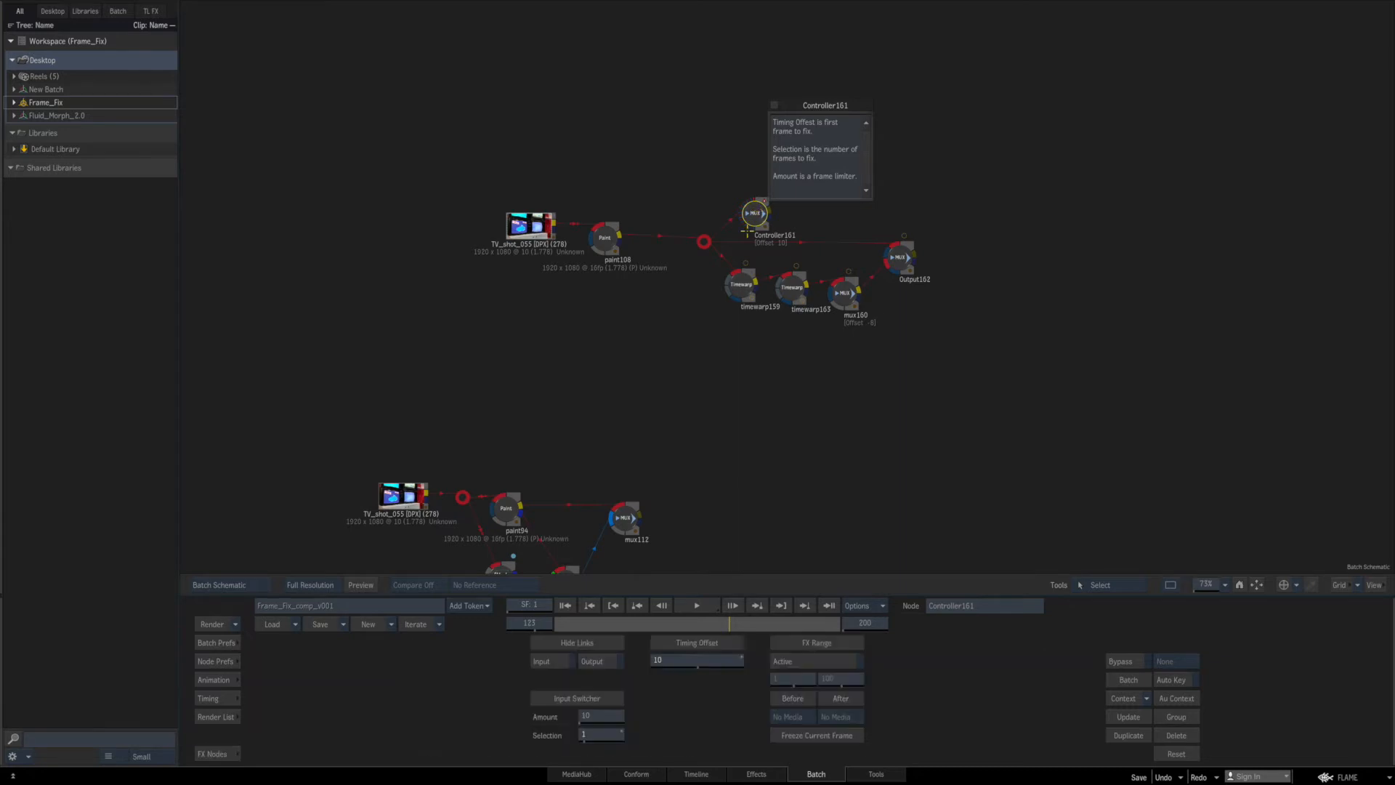
click(665, 659)
text(140)
key(Return)
click(593, 733)
text(4)
key(Return)
Assign the paint108 node to Context 1 and the Output162 node to Context 2.
key(c)
click(604, 238)
click(652, 199)
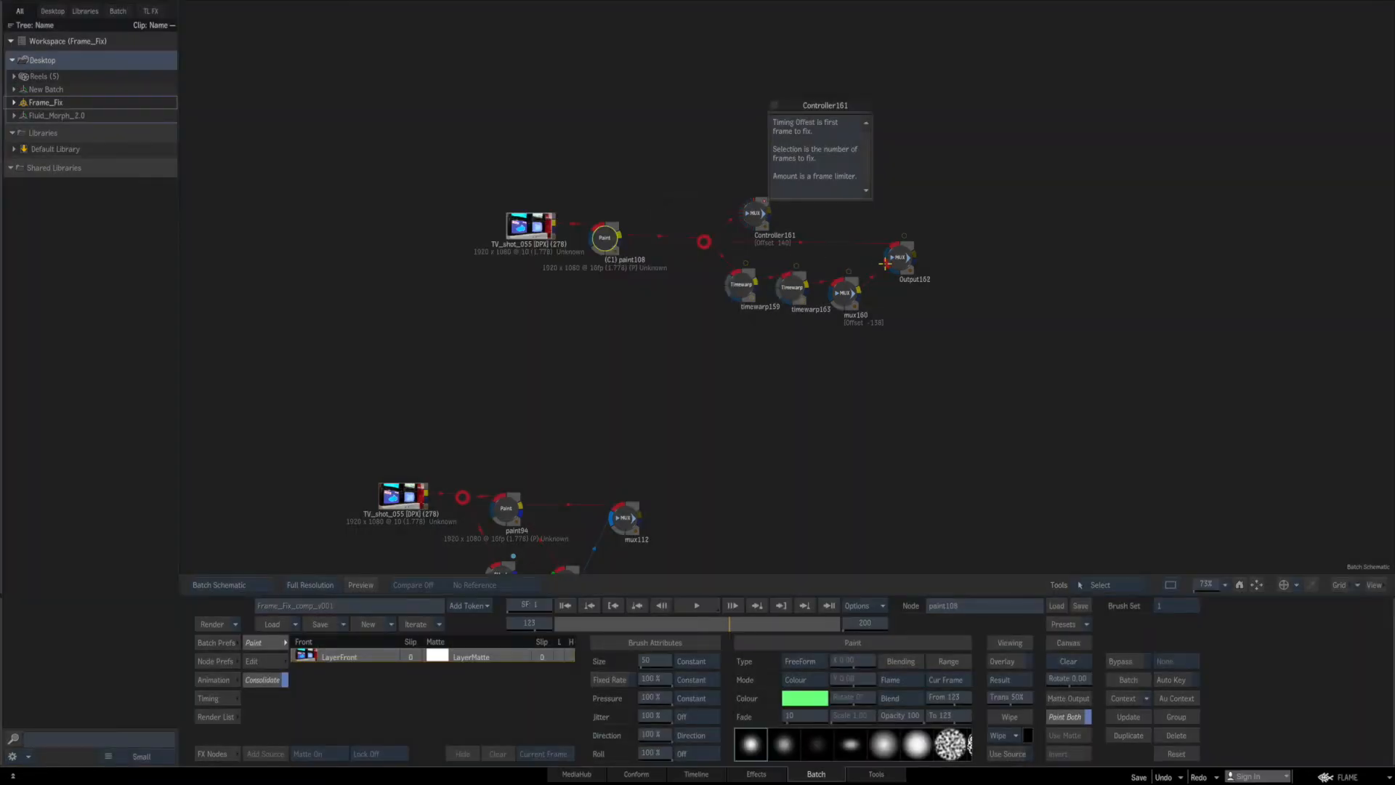
key(c)
click(904, 258)
click(957, 234)
Show paint108 and Output162 side by side and compare them frame by frame between frames 139 and 144.
key(alt+2)
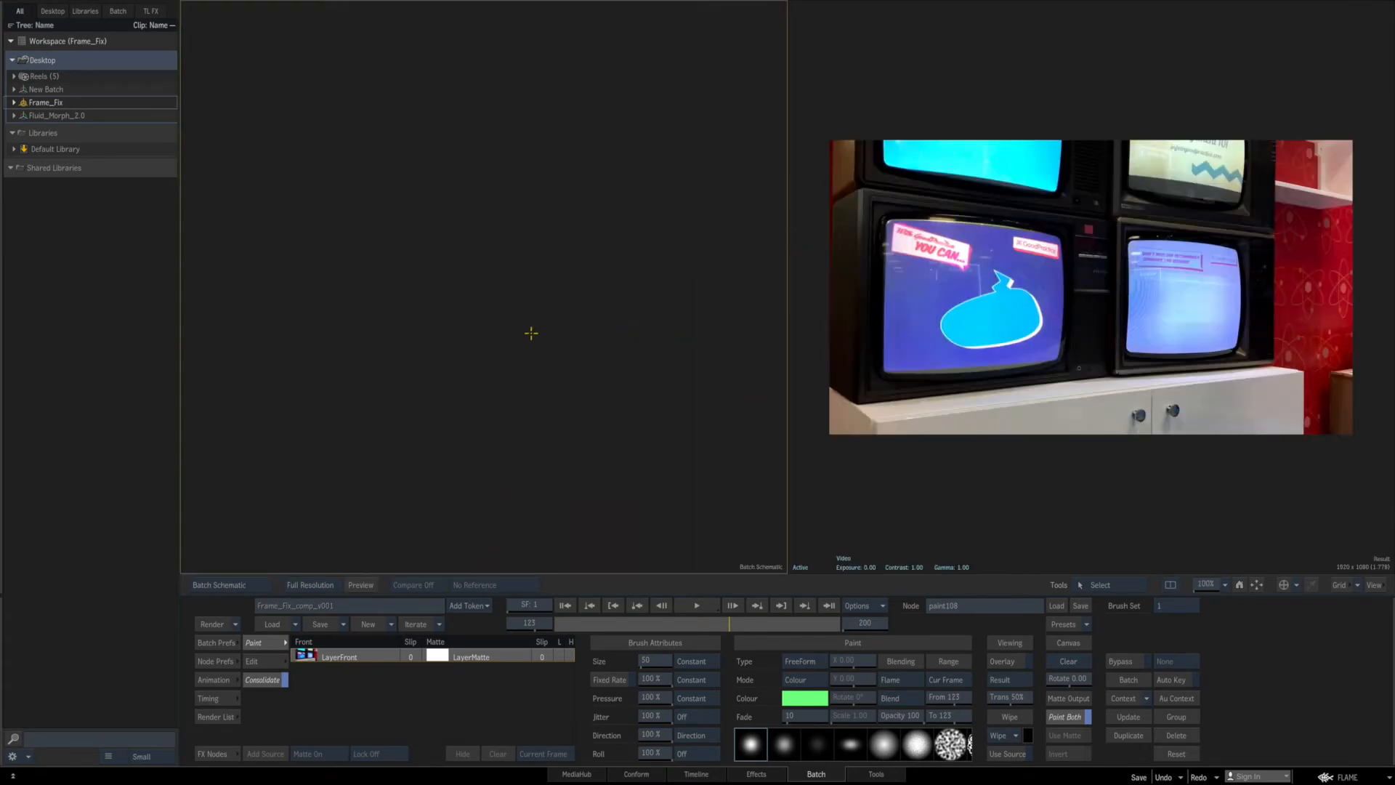
key(1)
key(2)
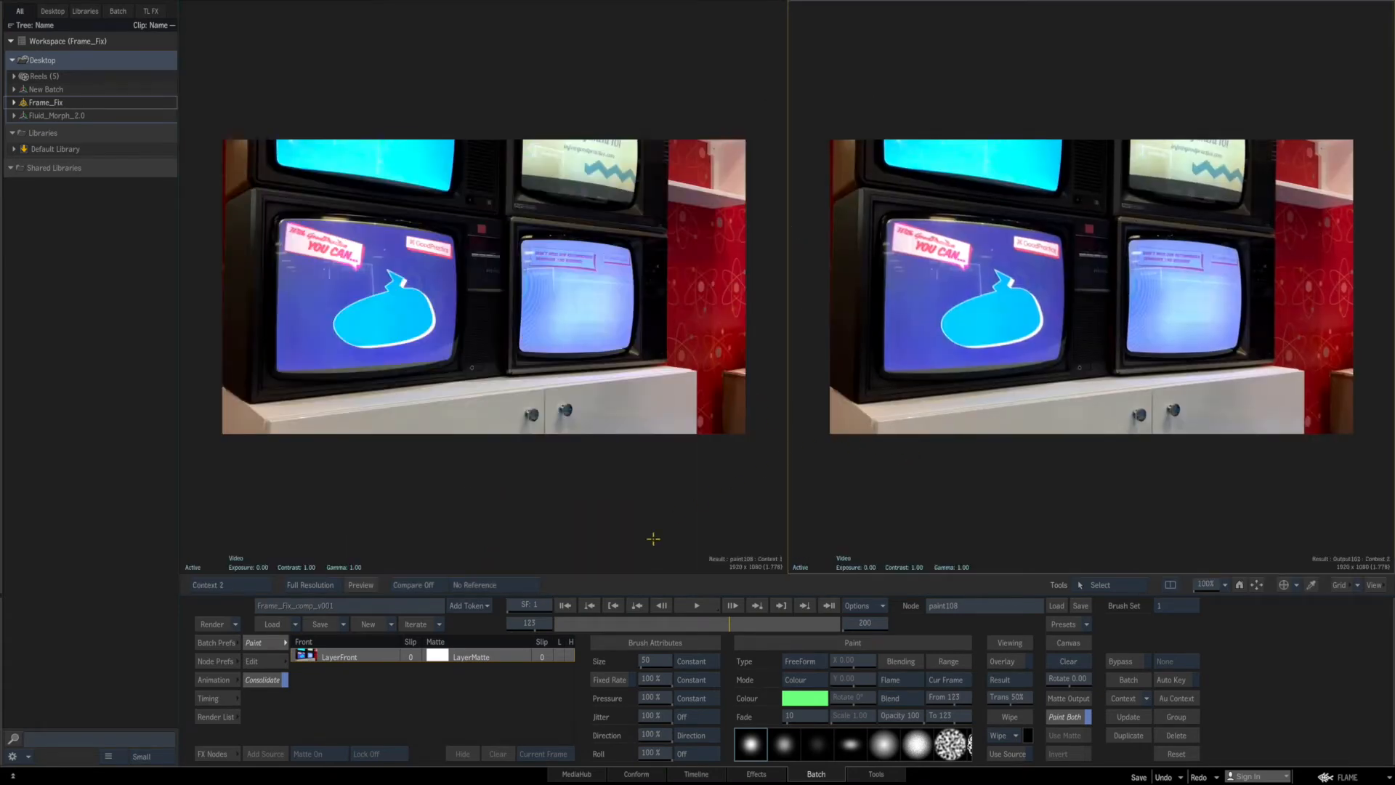
click(525, 625)
key(Right)
key(Right)
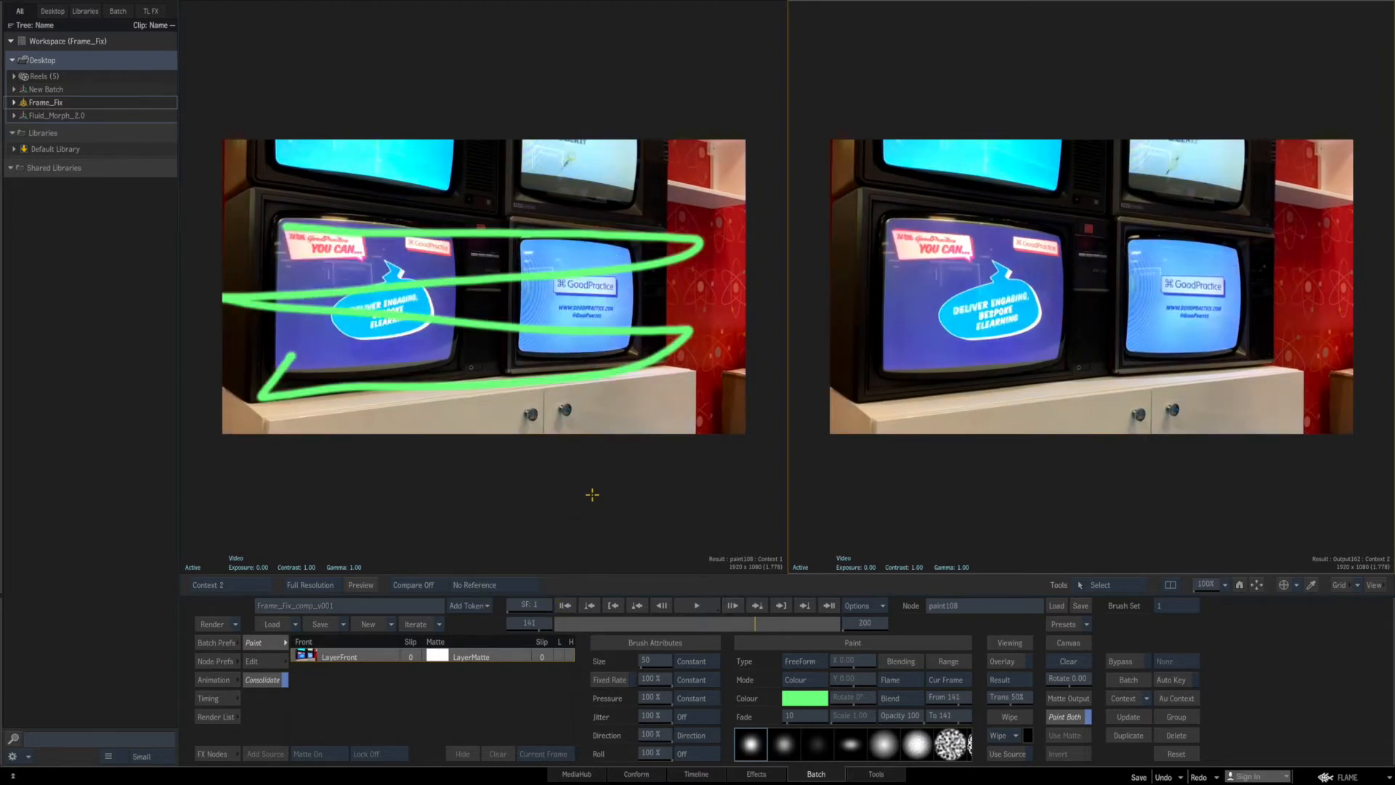
key(Right)
key(Right)
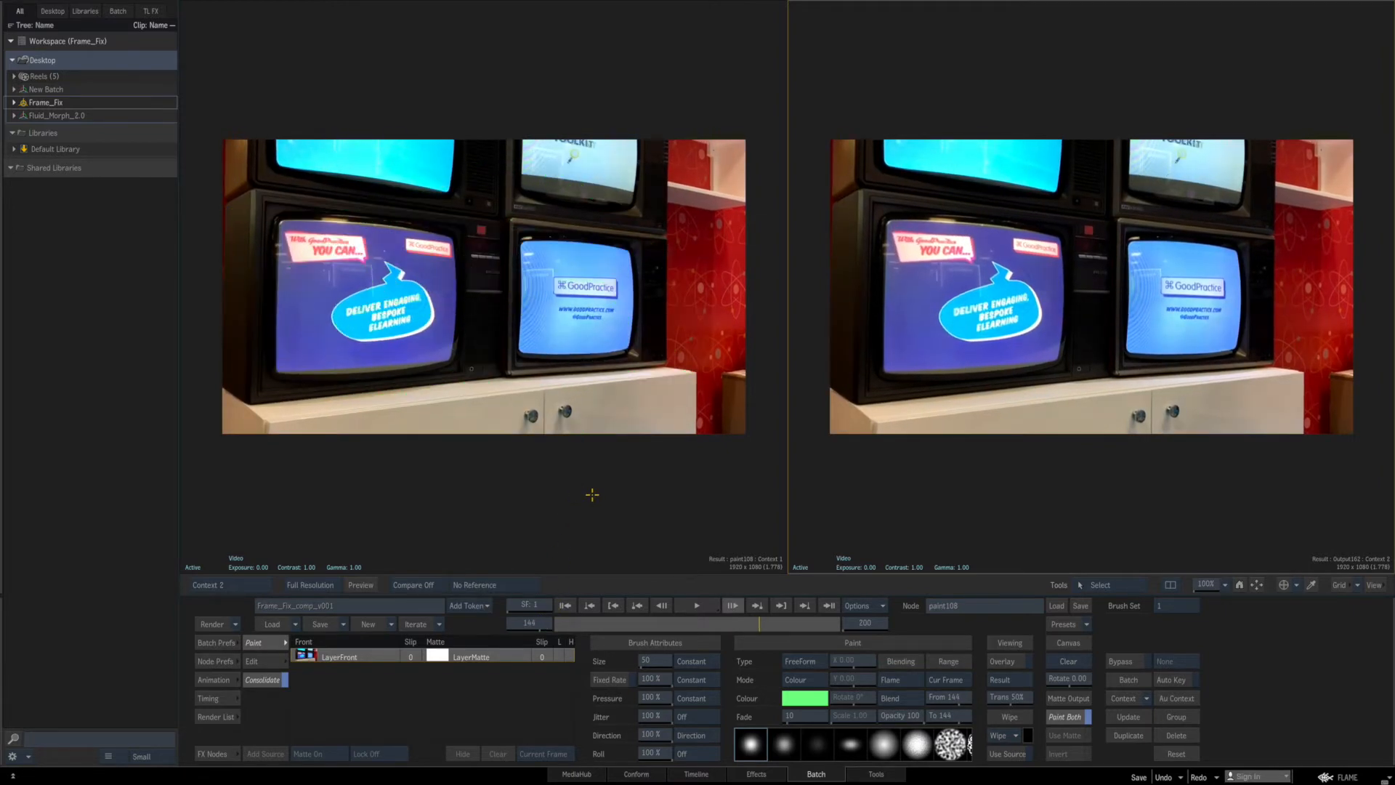
key(Left)
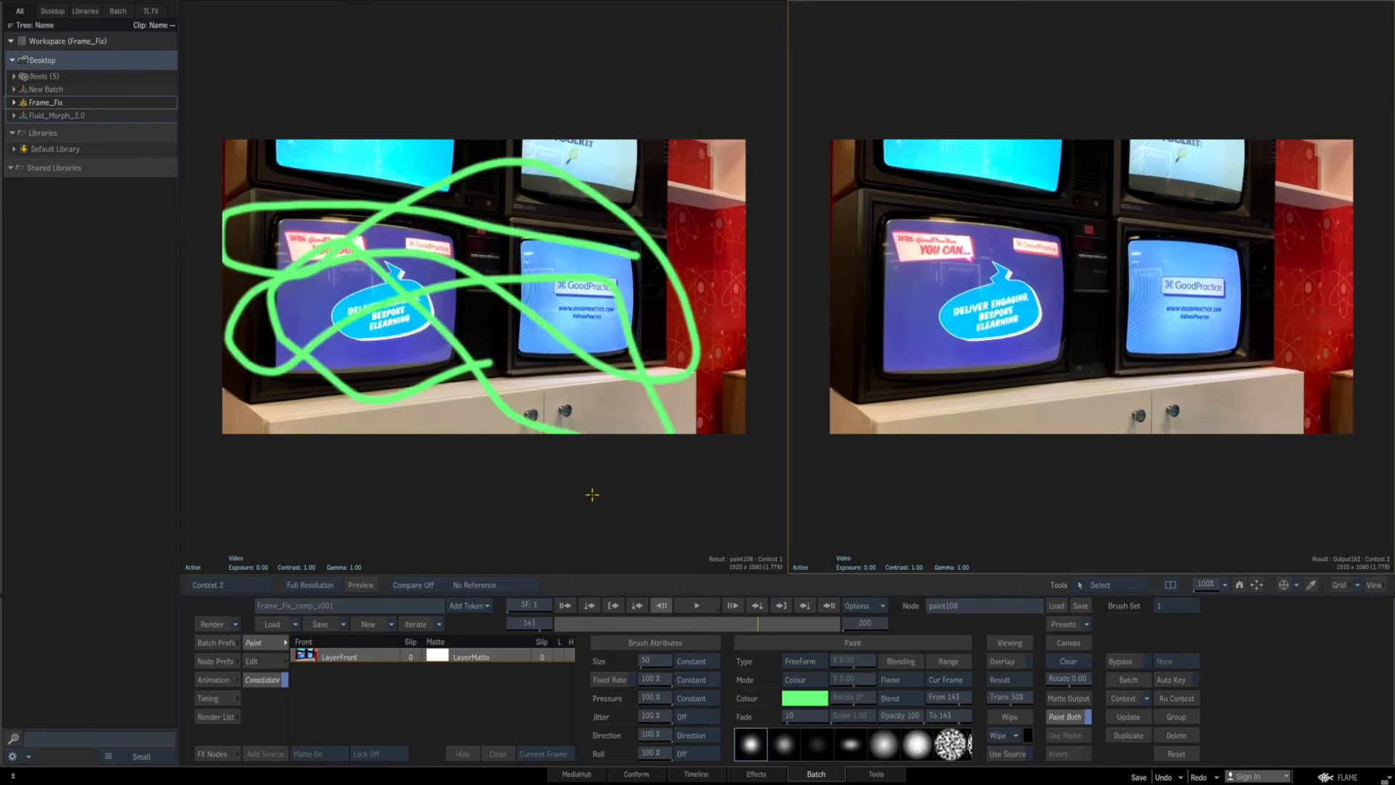
key(Left)
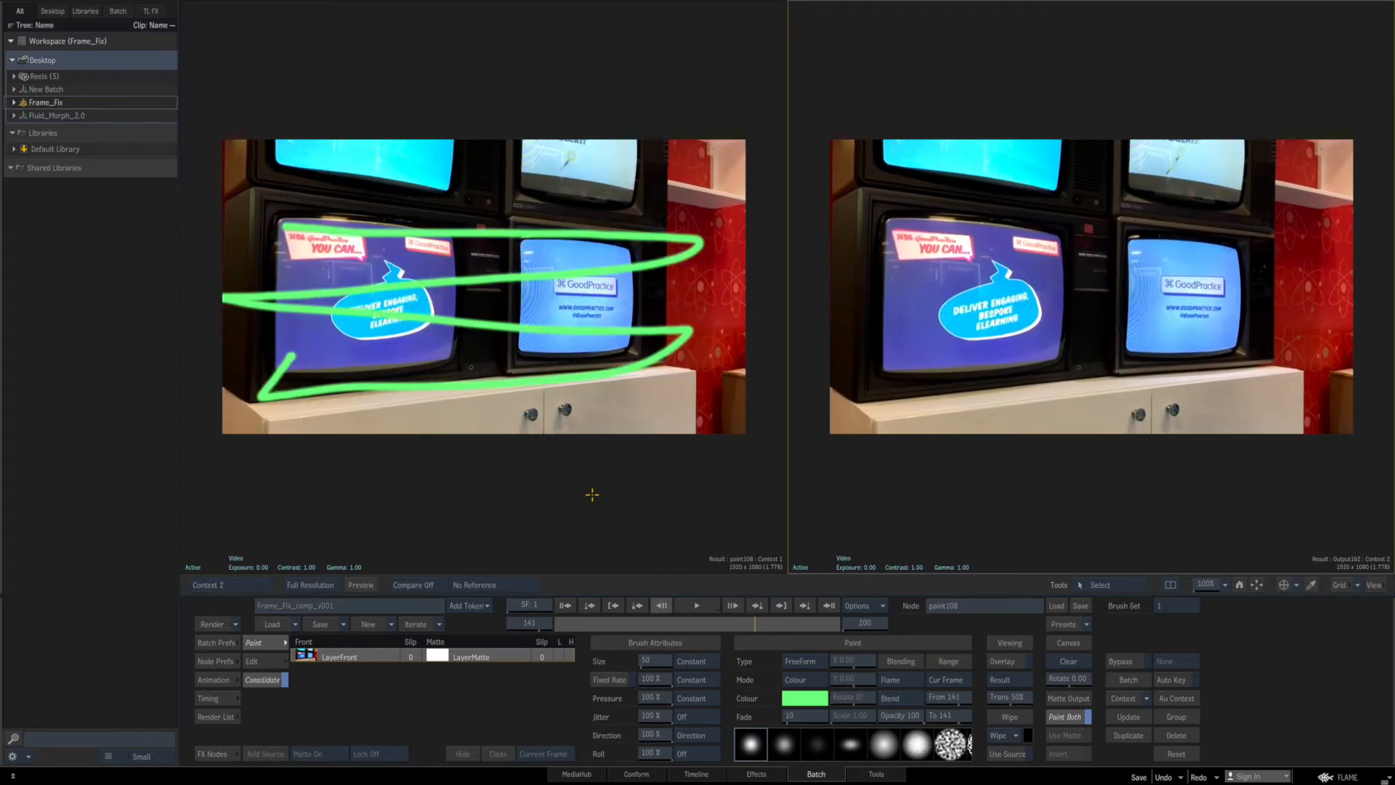
key(Left)
key(Left)
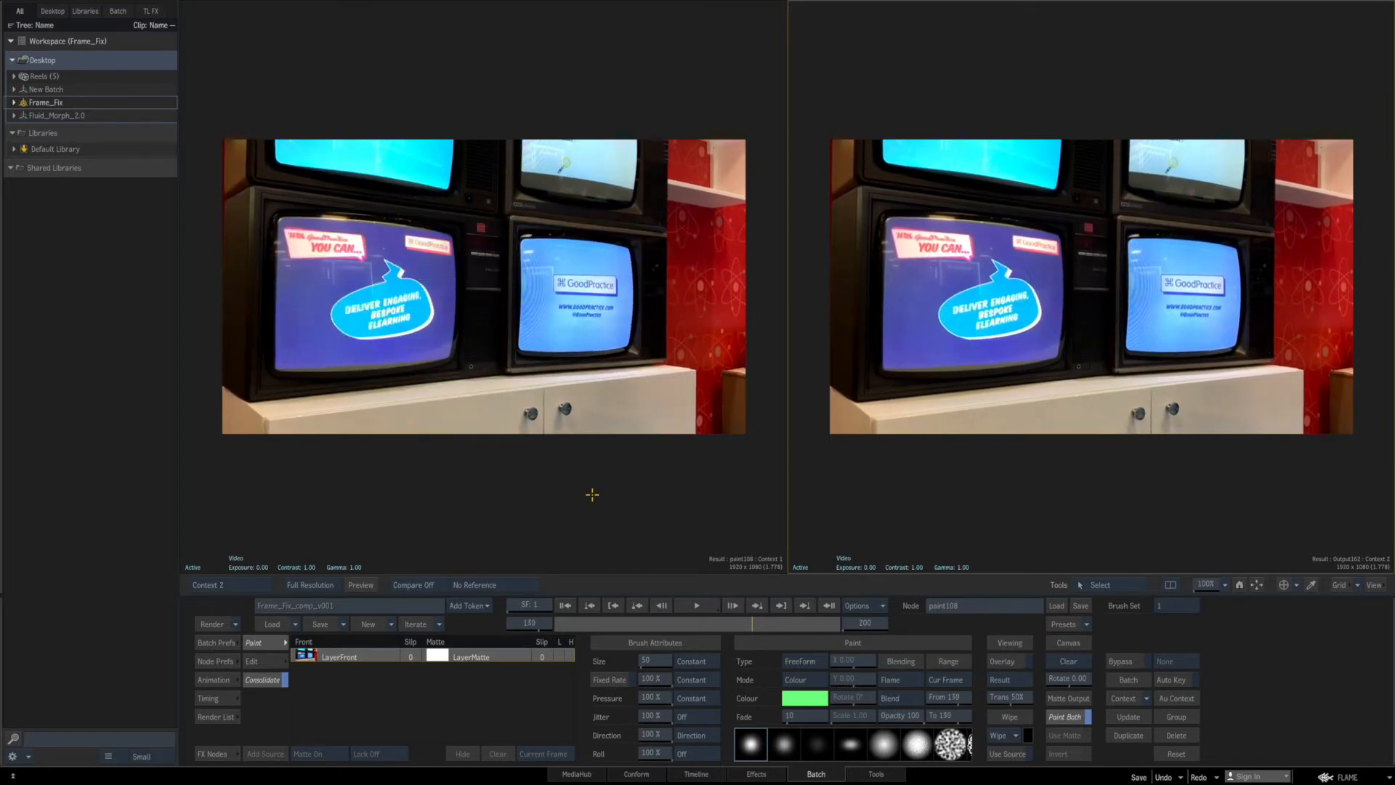
key(Escape)
key(alt+1)
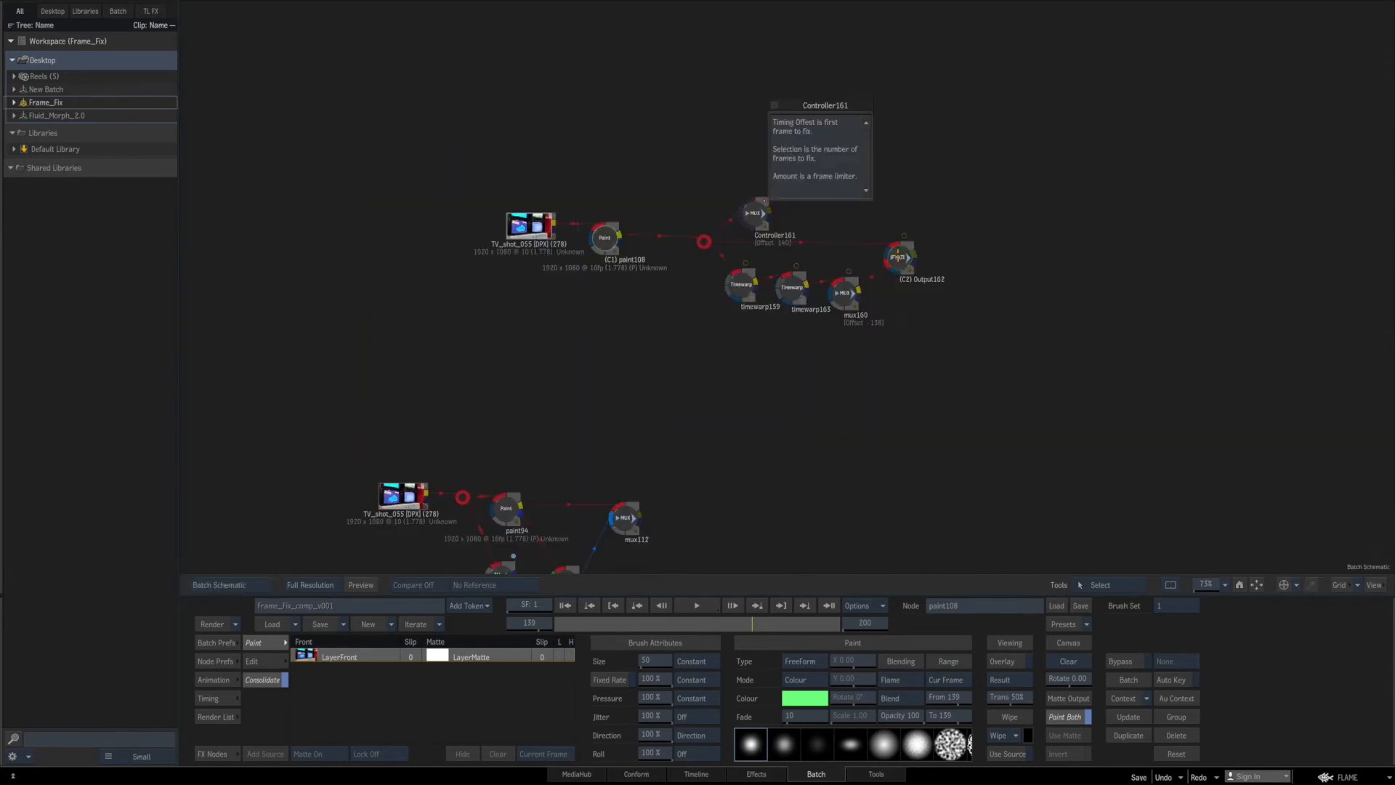
drag(898, 257, 907, 255)
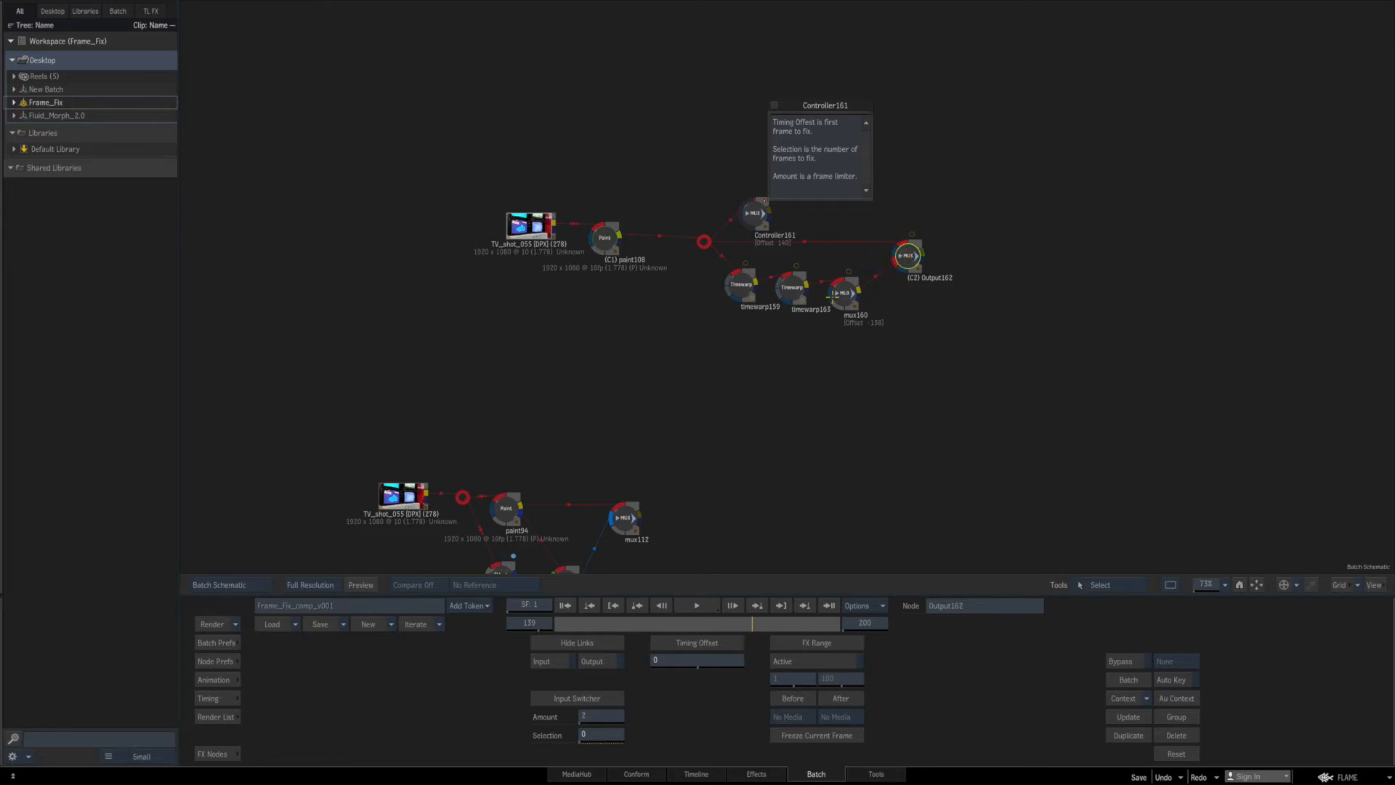
drag(908, 254, 911, 251)
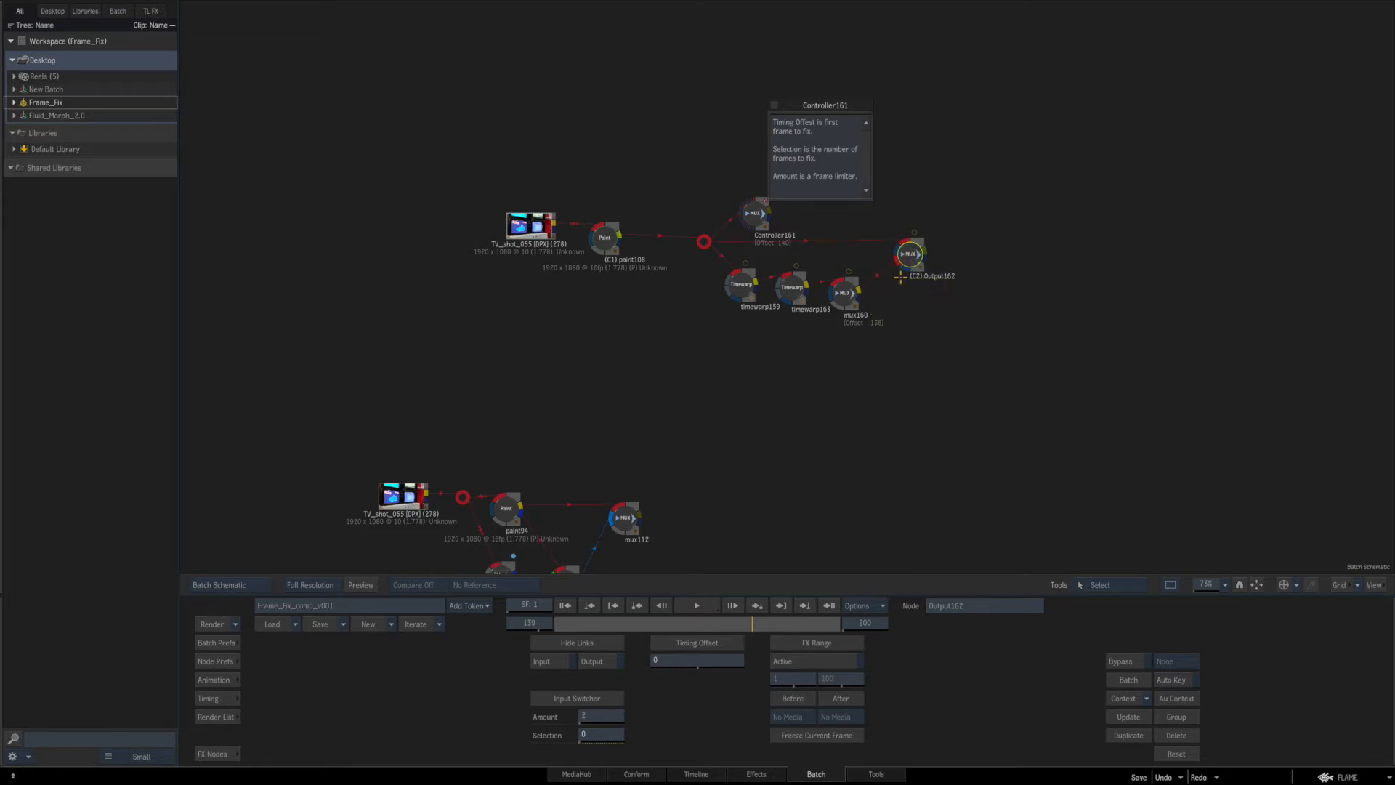
drag(908, 254, 903, 251)
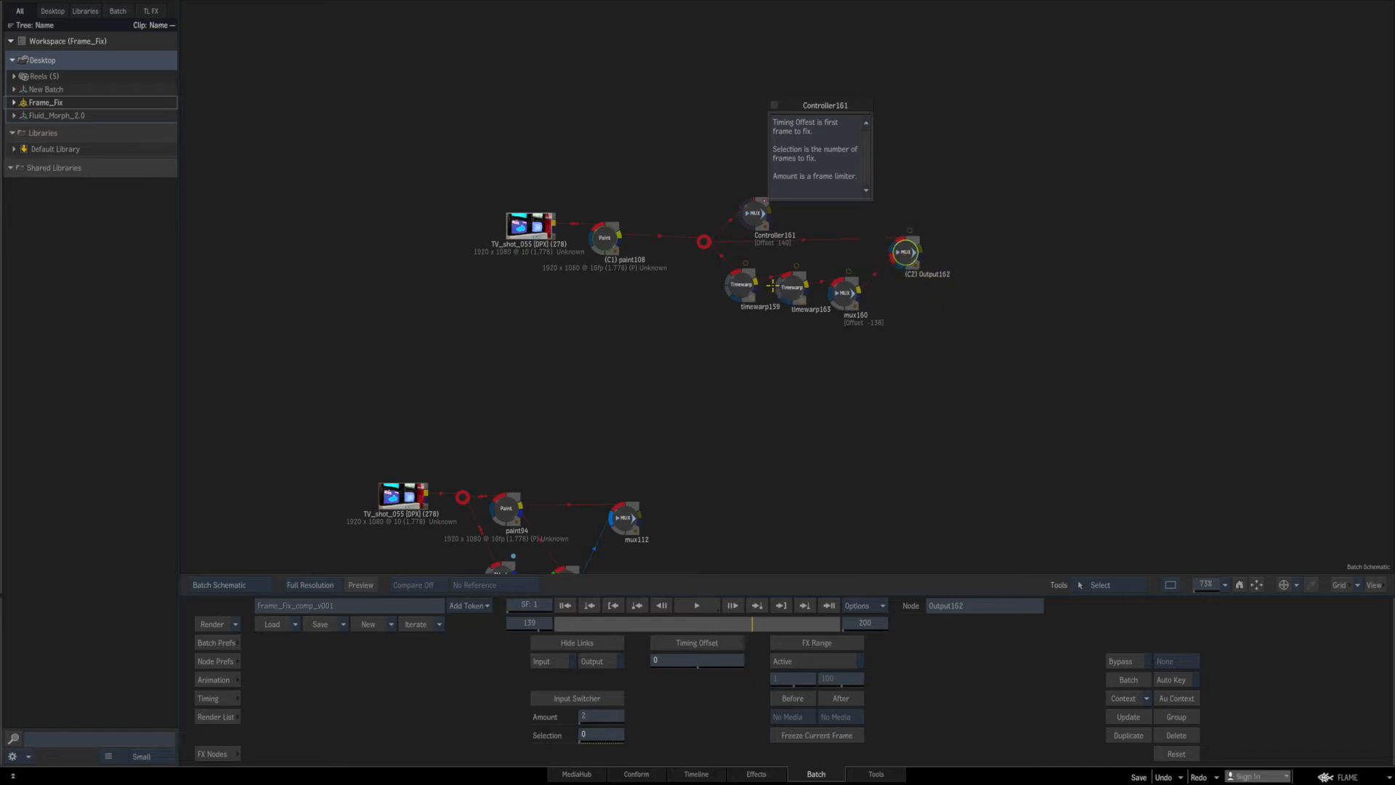
Duplicate the whole Frame Fix node group and place the copy beside the lower TV_shot_055 branch.
scroll(818, 376, down, 5)
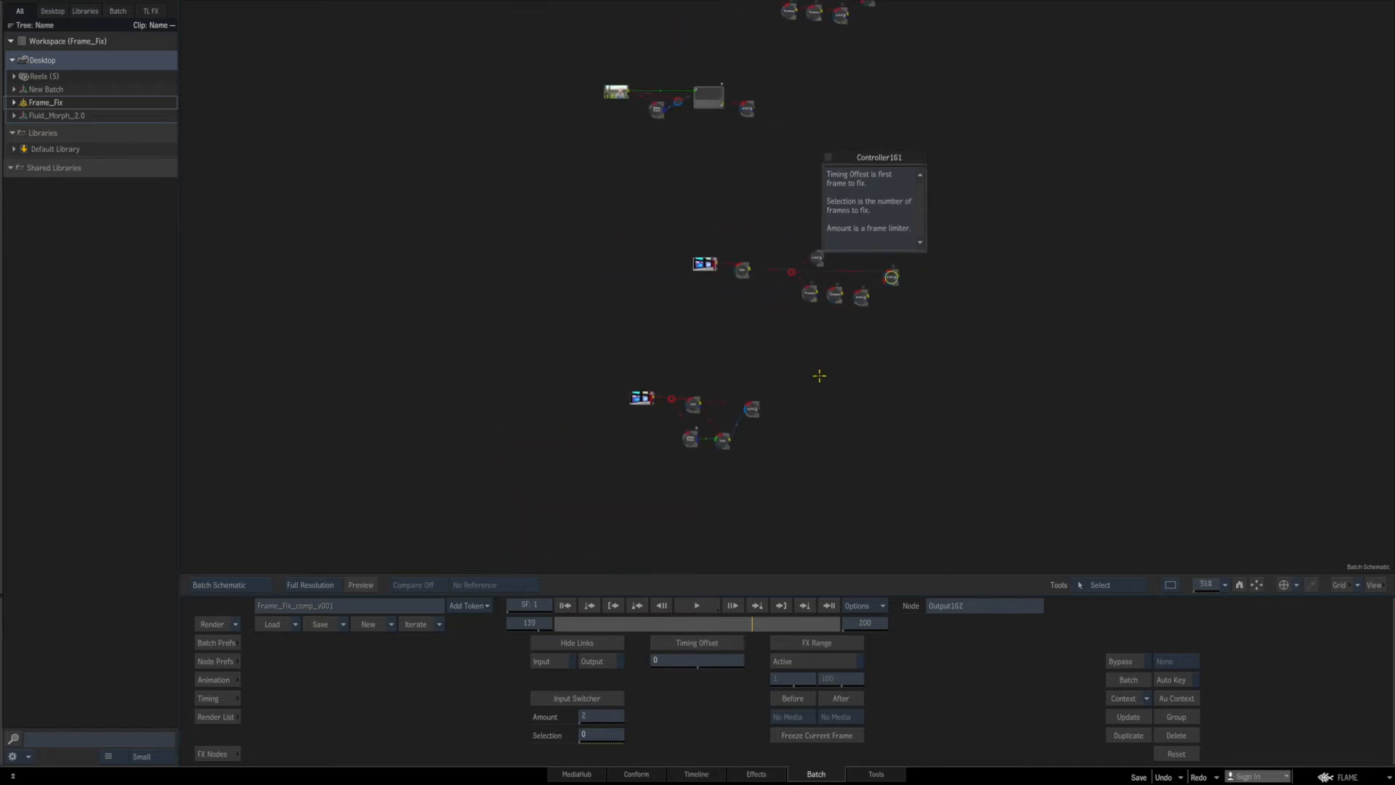
drag(760, 337, 756, 239)
drag(768, 133, 971, 244)
drag(881, 189, 911, 350)
key(ctrl+v)
drag(781, 365, 748, 361)
View the mux112 matte output and step through frames 139 to 144 to examine the damaged matte.
click(733, 321)
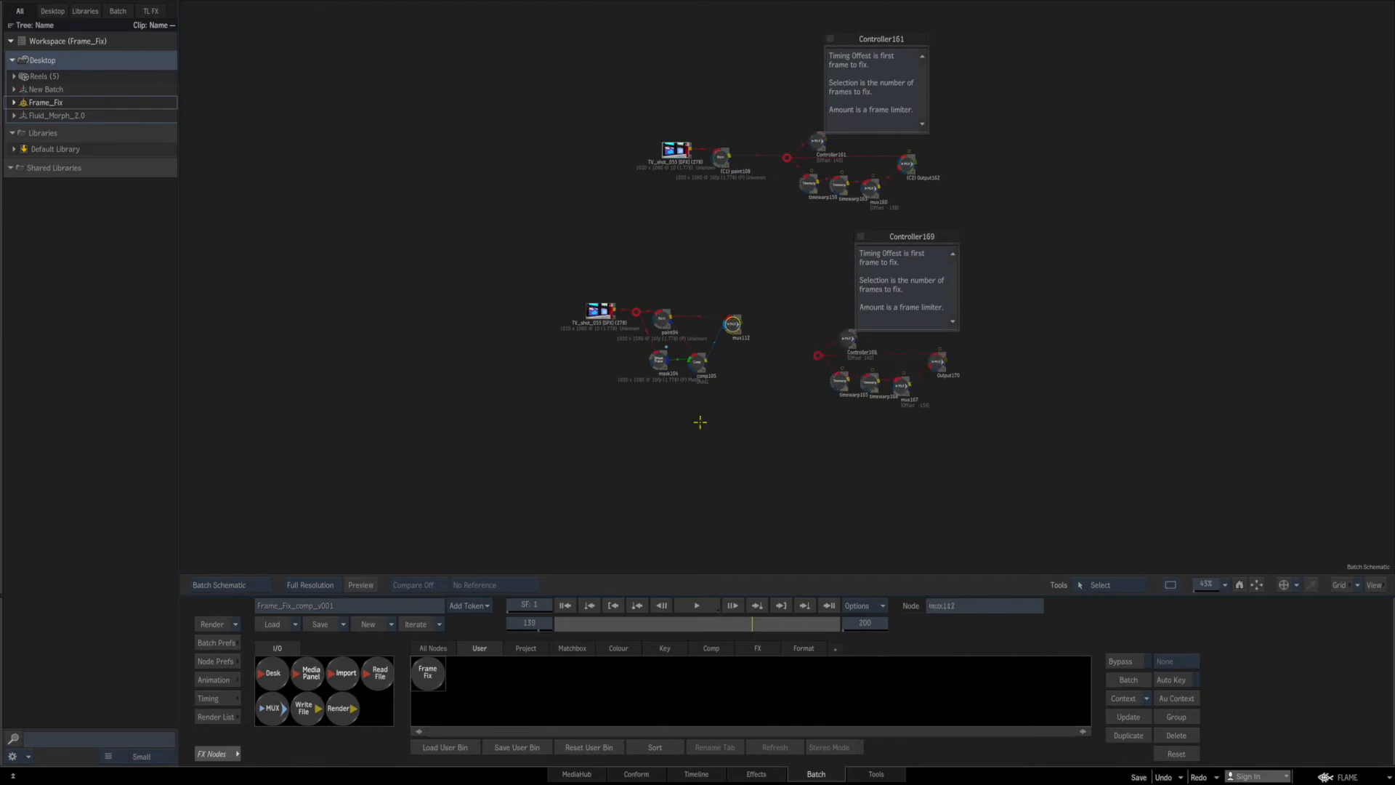
key(F4)
key(F4)
key(Right)
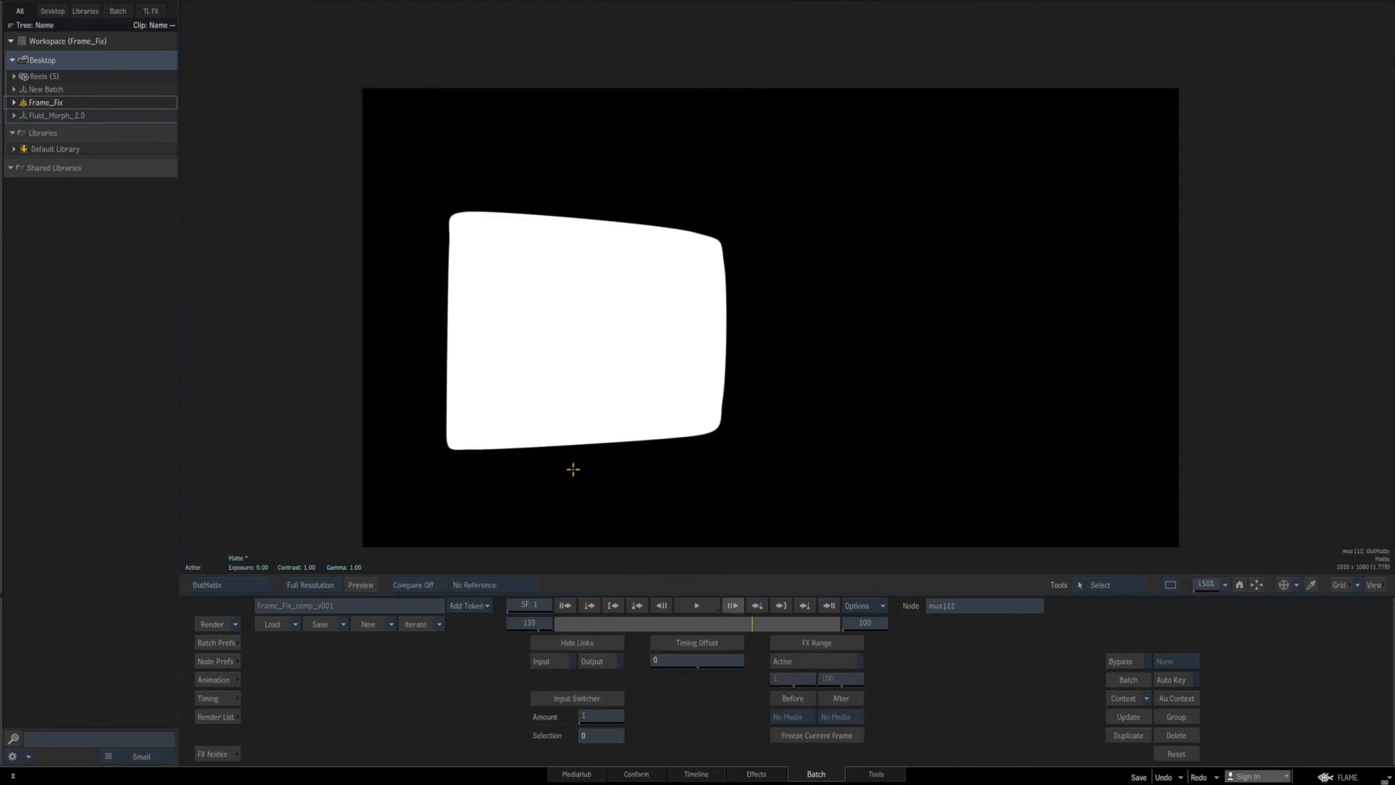
key(Right)
key(Right)
key(Right)
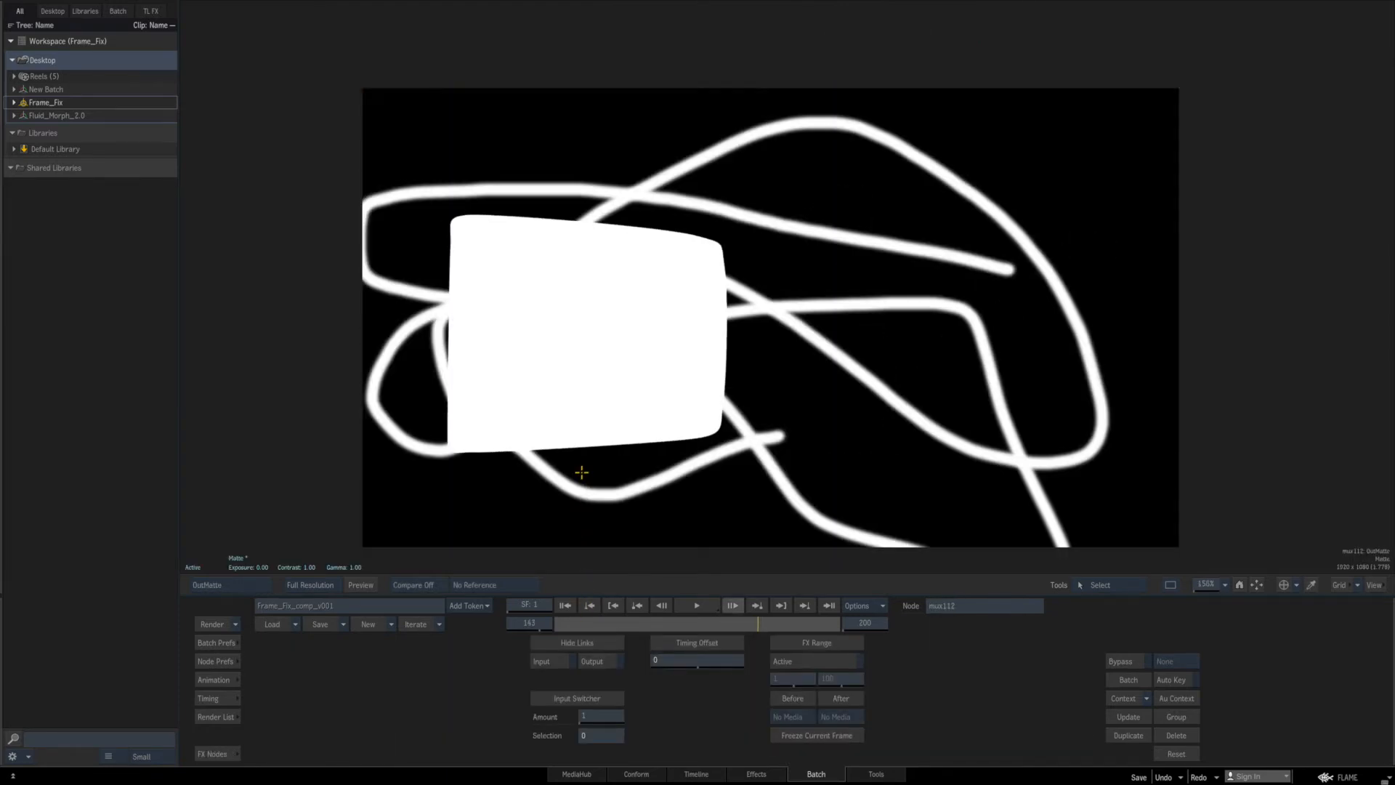
key(Right)
key(Left)
key(Escape)
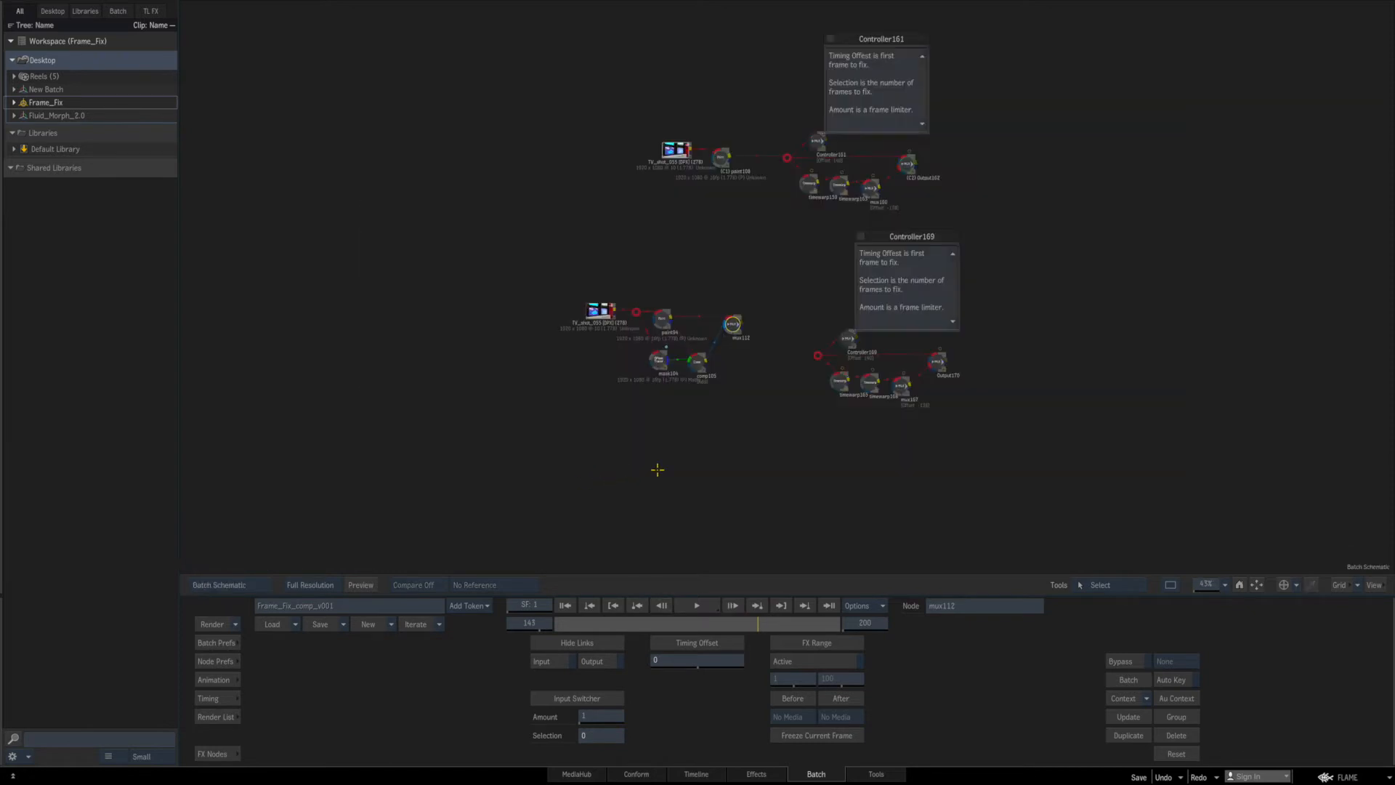
Connect mux112's result output to the input elbow of the copied Frame Fix group.
click(823, 358)
scroll(804, 358, up, 6)
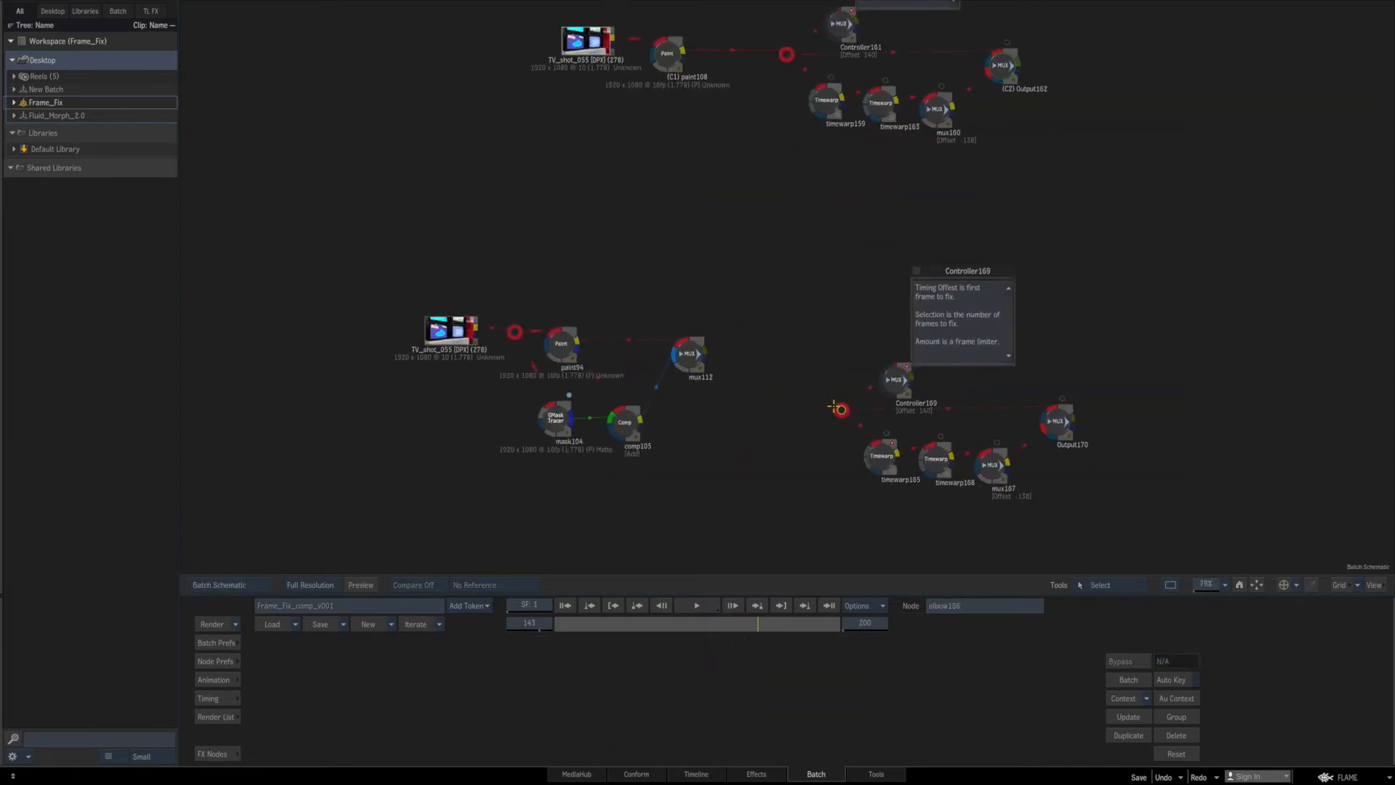
drag(781, 380, 706, 349)
mouse_move(839, 409)
mouse_down()
mouse_move(754, 366)
mouse_move(803, 356)
mouse_move(824, 391)
mouse_up()
Connect mux112's matte output to timewarp165 and Output170, link the mattes through timewarp168 and mux167, and tidy the node layout.
drag(870, 471, 703, 355)
mouse_move(930, 475)
mouse_down()
mouse_move(898, 462)
mouse_move(946, 465)
mouse_up()
drag(1048, 415, 705, 358)
drag(1061, 426, 1008, 471)
drag(898, 378, 893, 332)
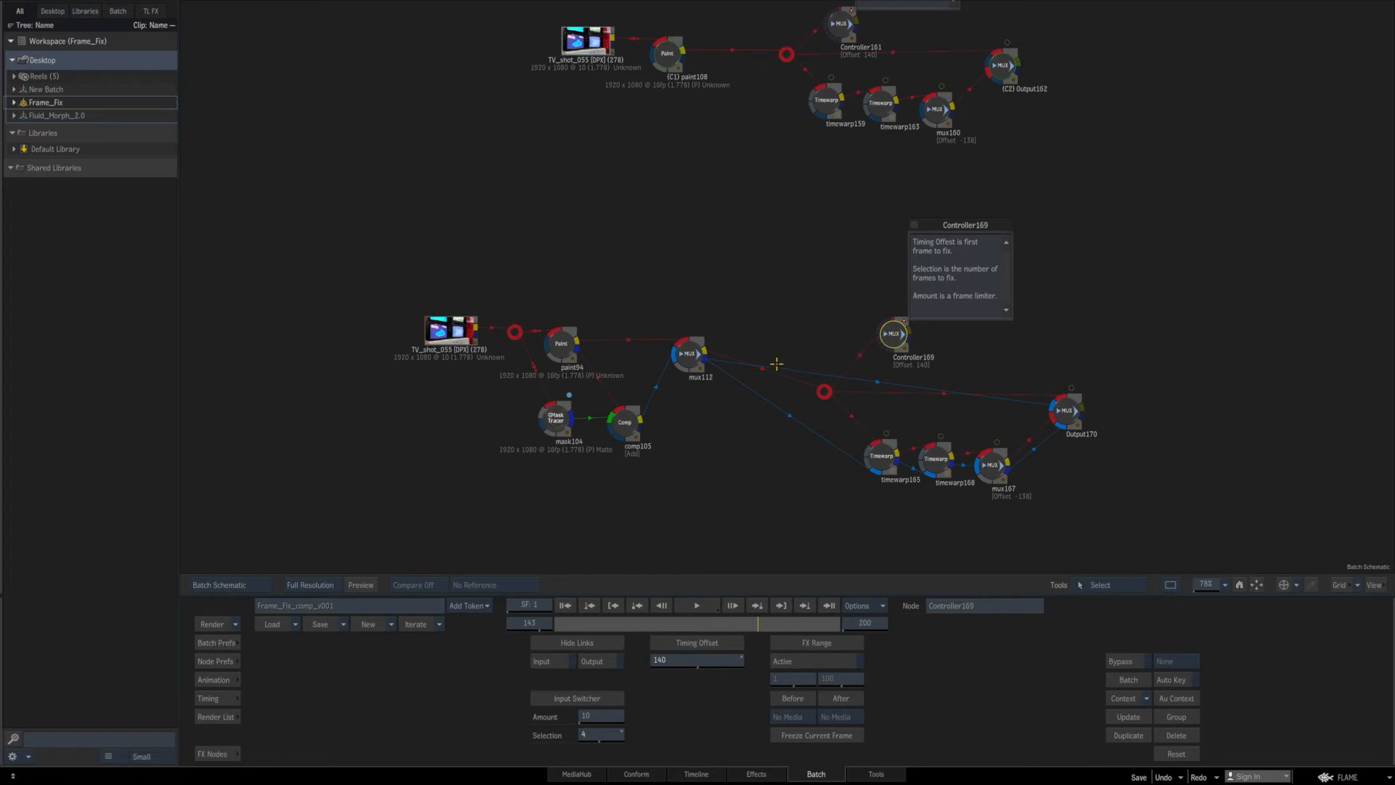
drag(689, 353, 702, 405)
View Output170's result and matte in a two-up view and step back from frame 143 to 141 to examine the repair.
click(1062, 410)
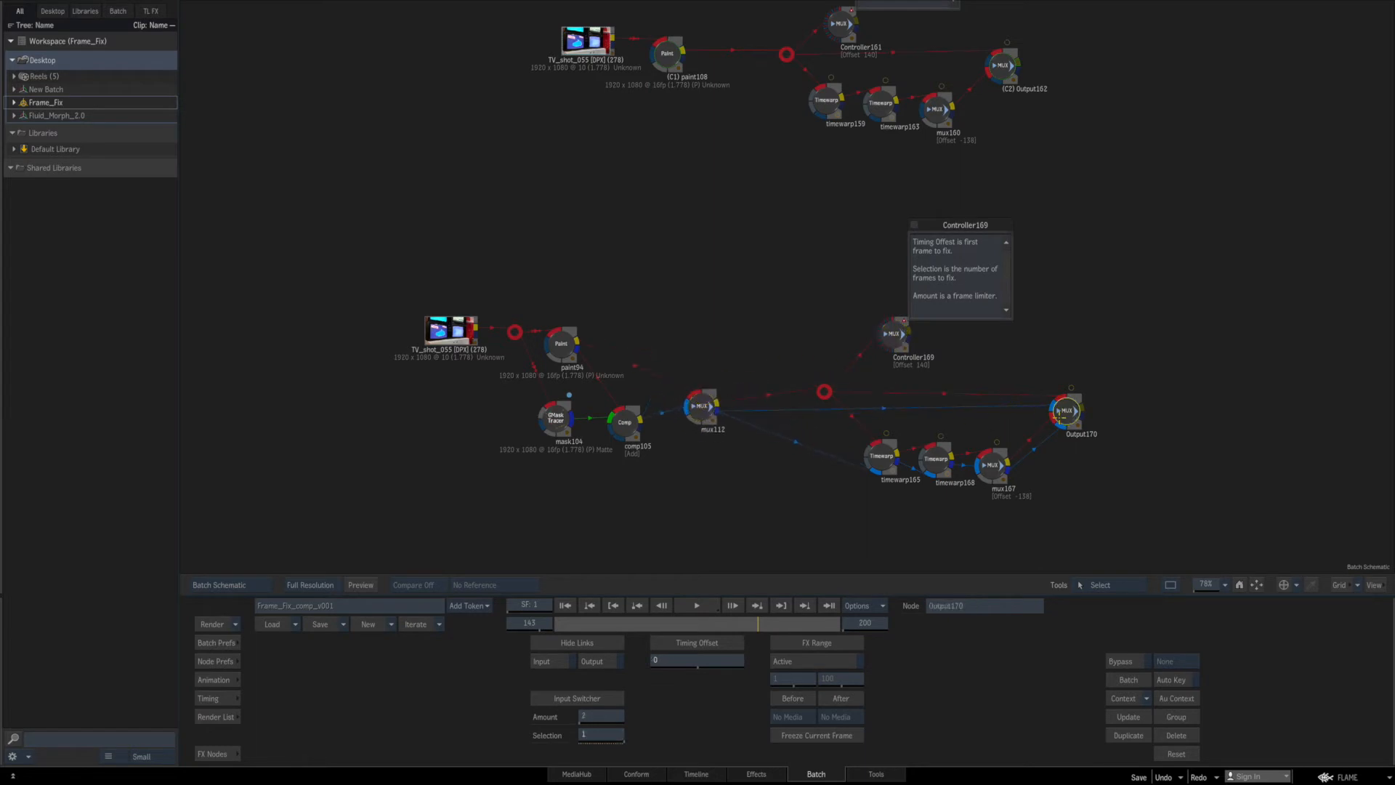
key(F4)
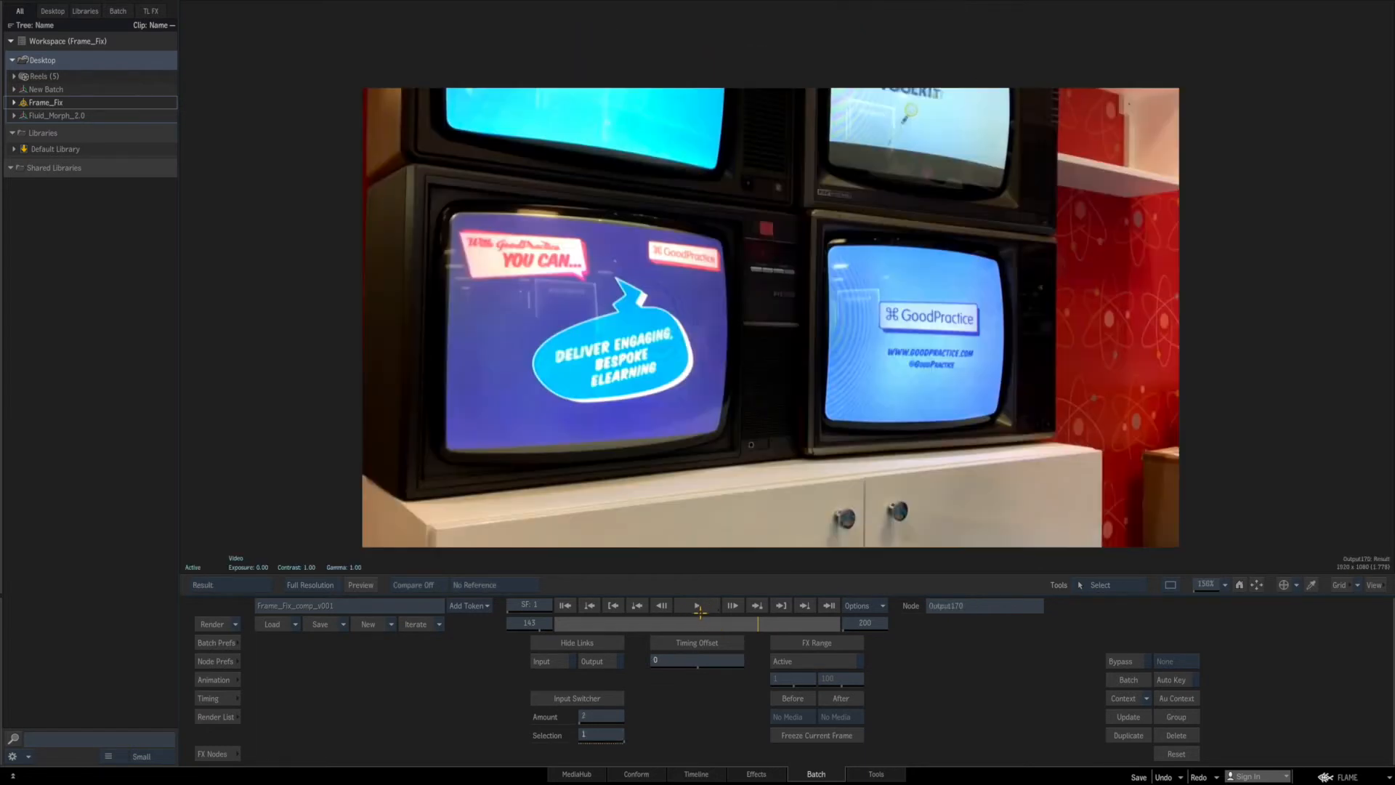
key(alt+2)
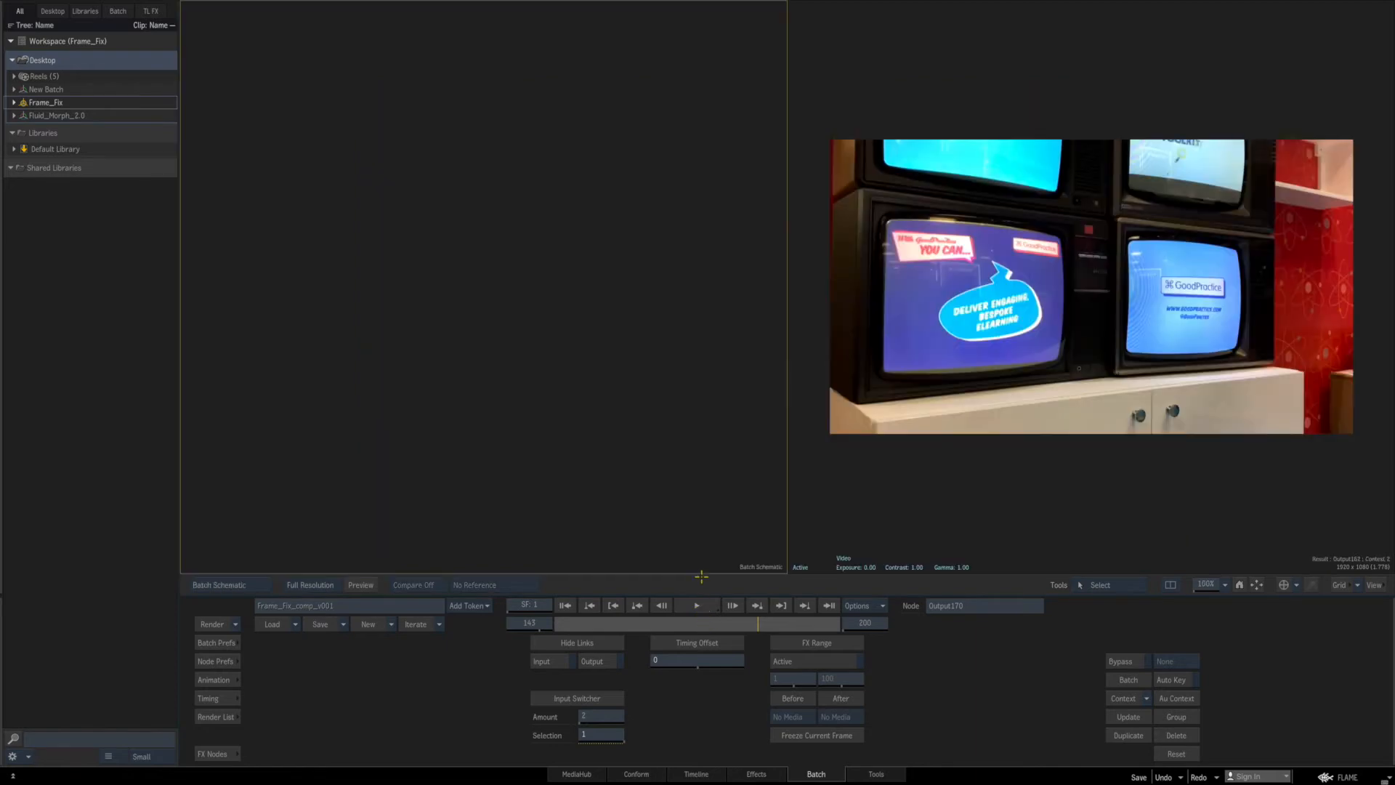
key(F4)
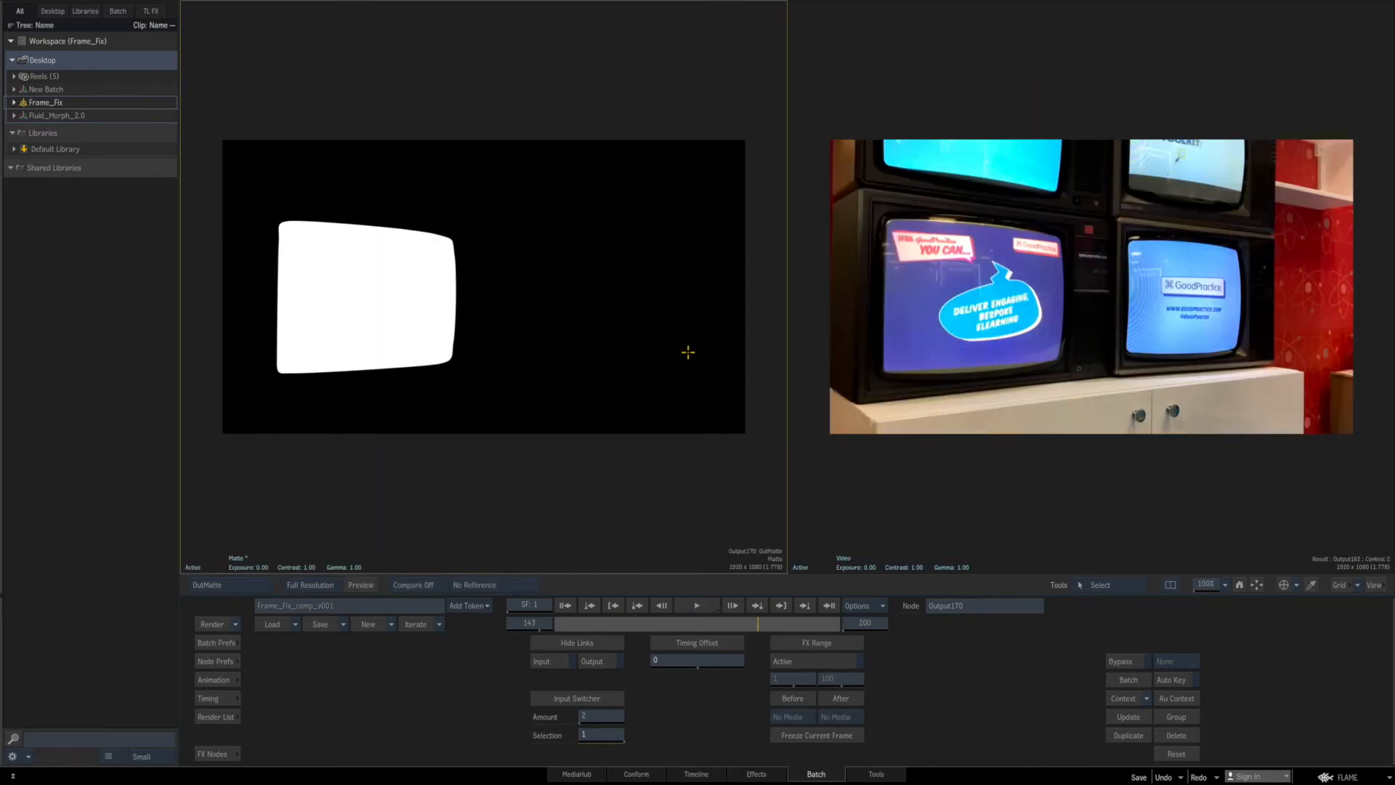
click(903, 467)
key(F4)
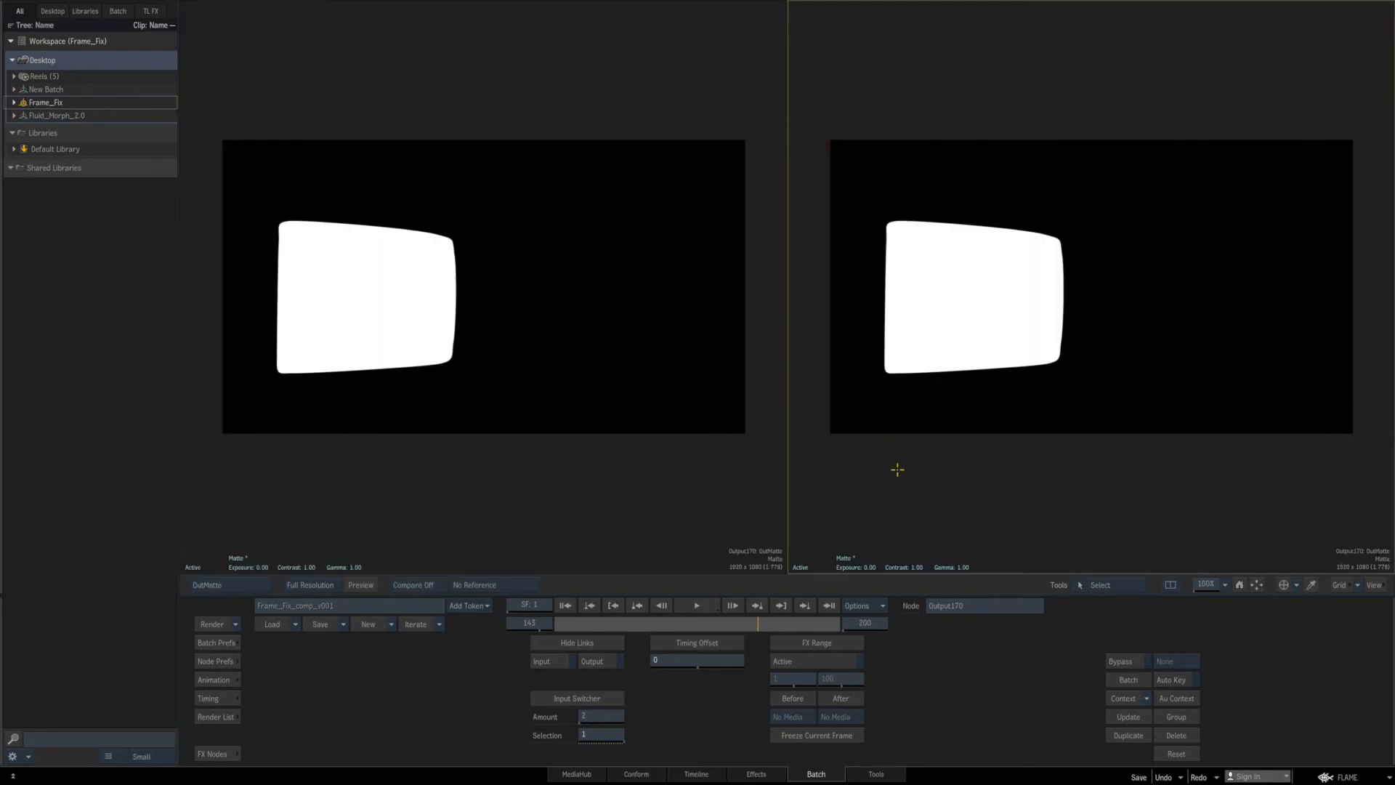
click(661, 606)
click(662, 605)
click(653, 516)
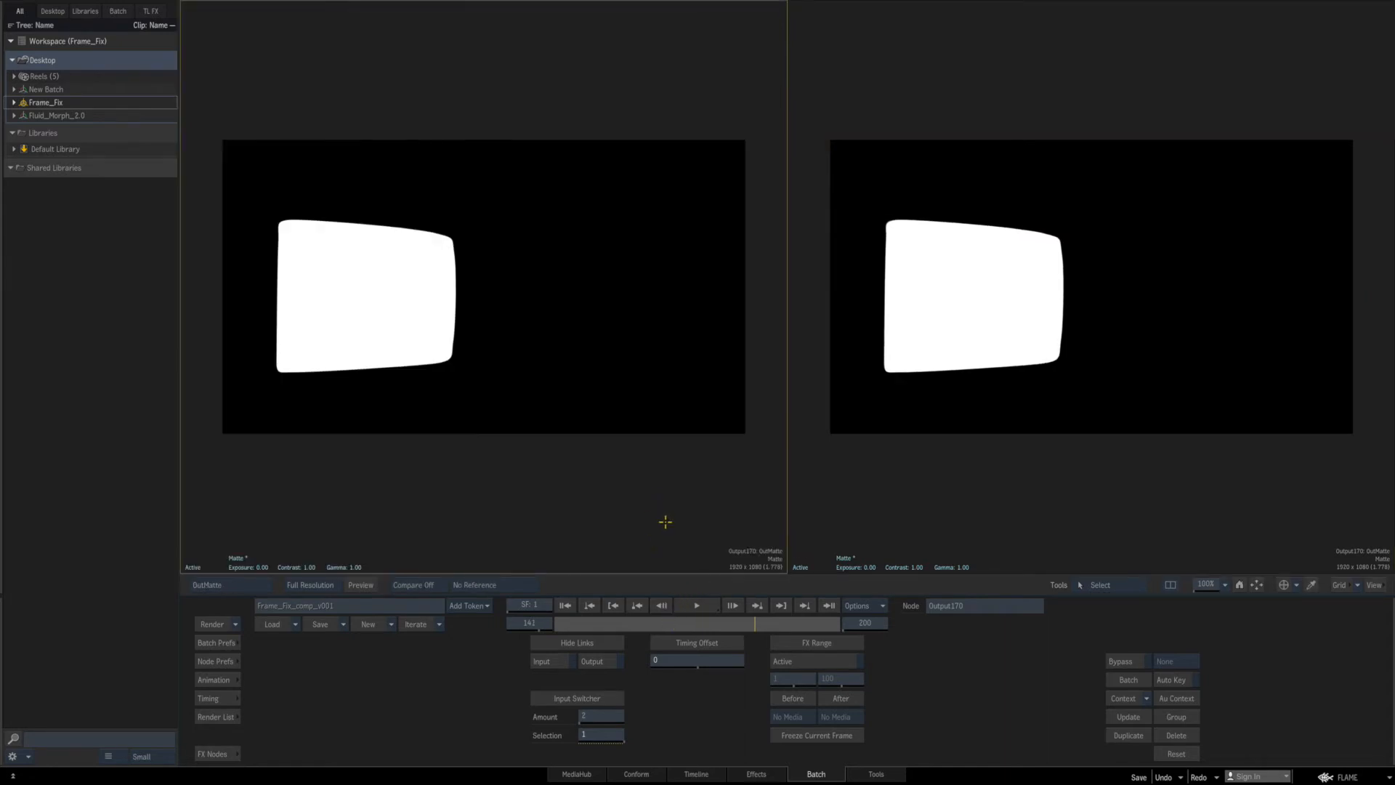
key(F4)
key(F4)
key(alt+1)
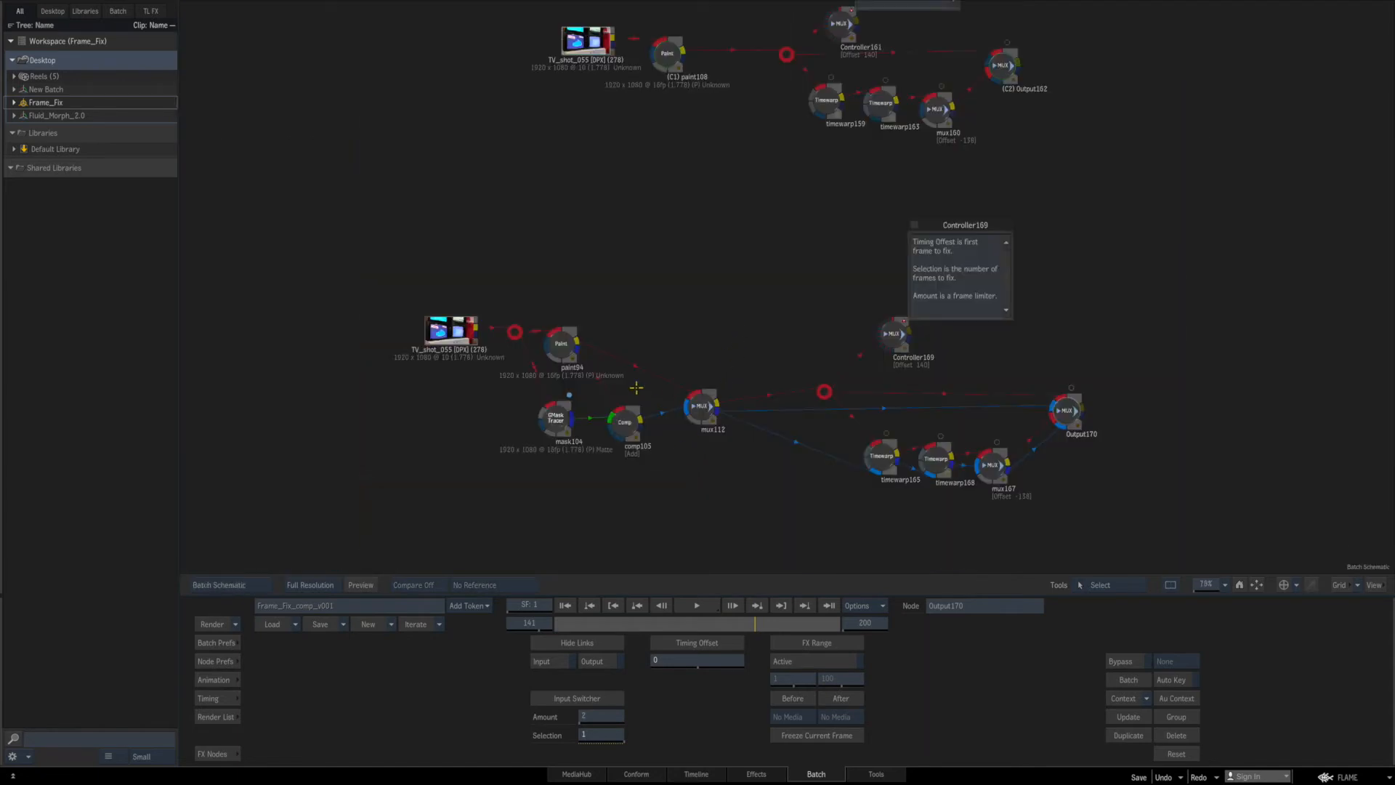
Reassign Context 1 to mux112 and Context 2 to Output170.
drag(458, 325, 451, 326)
click(695, 403)
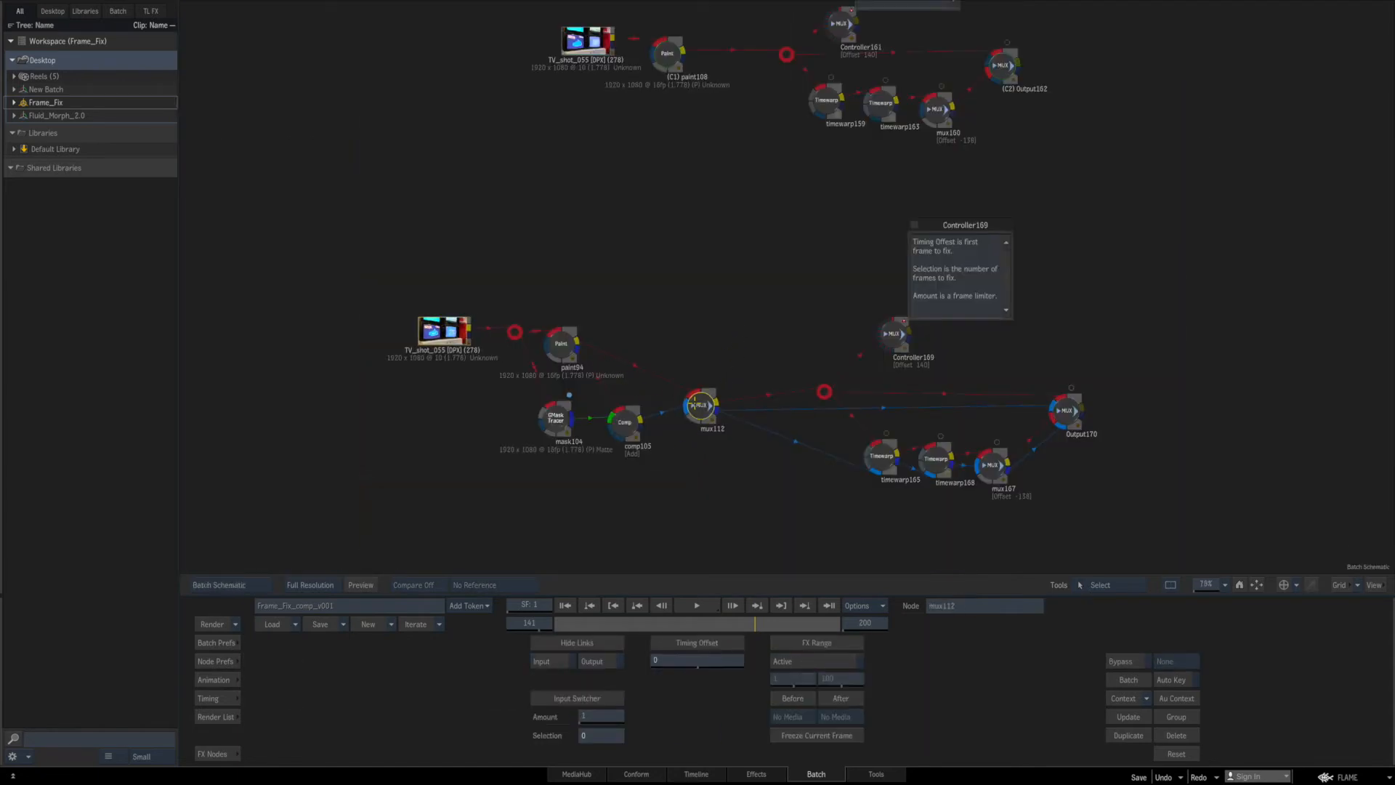
key(c)
click(719, 412)
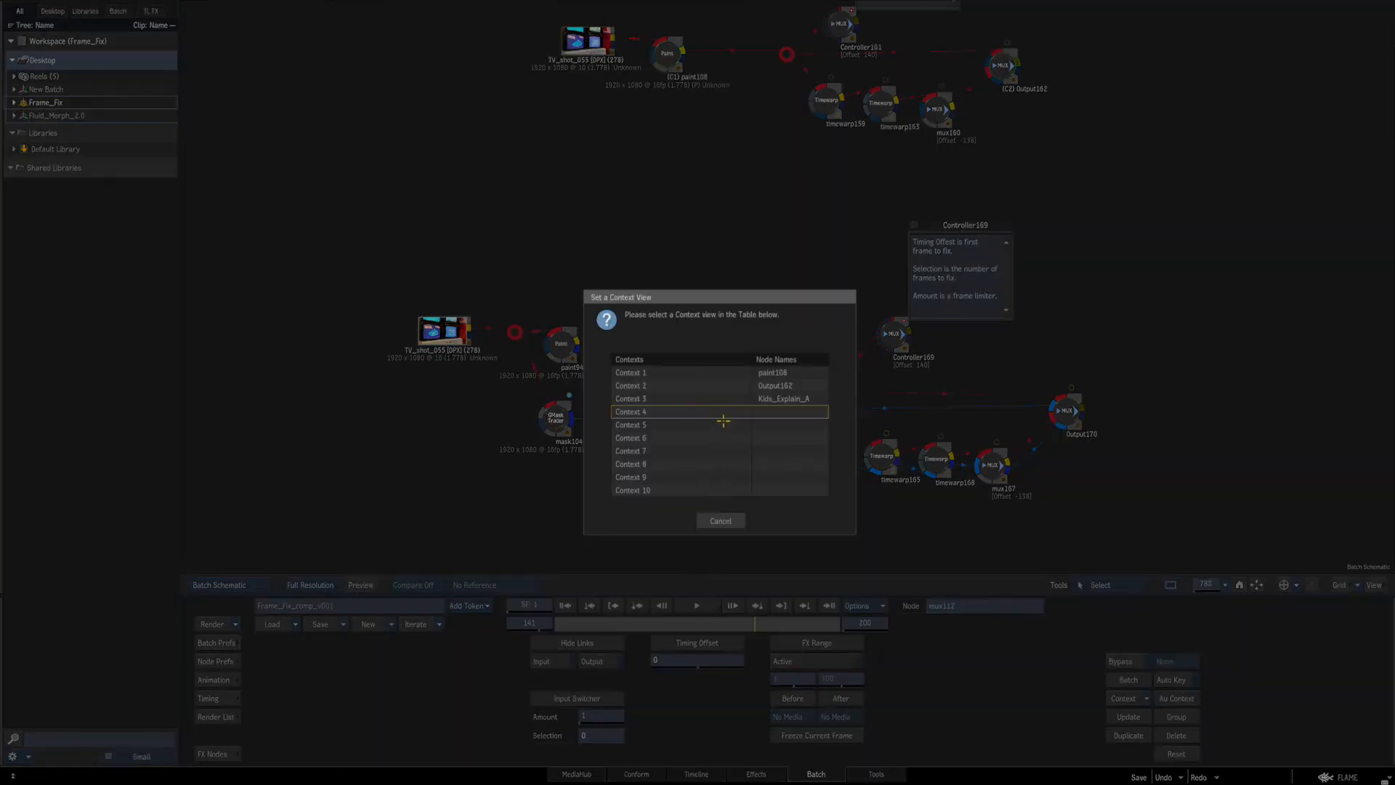
click(767, 373)
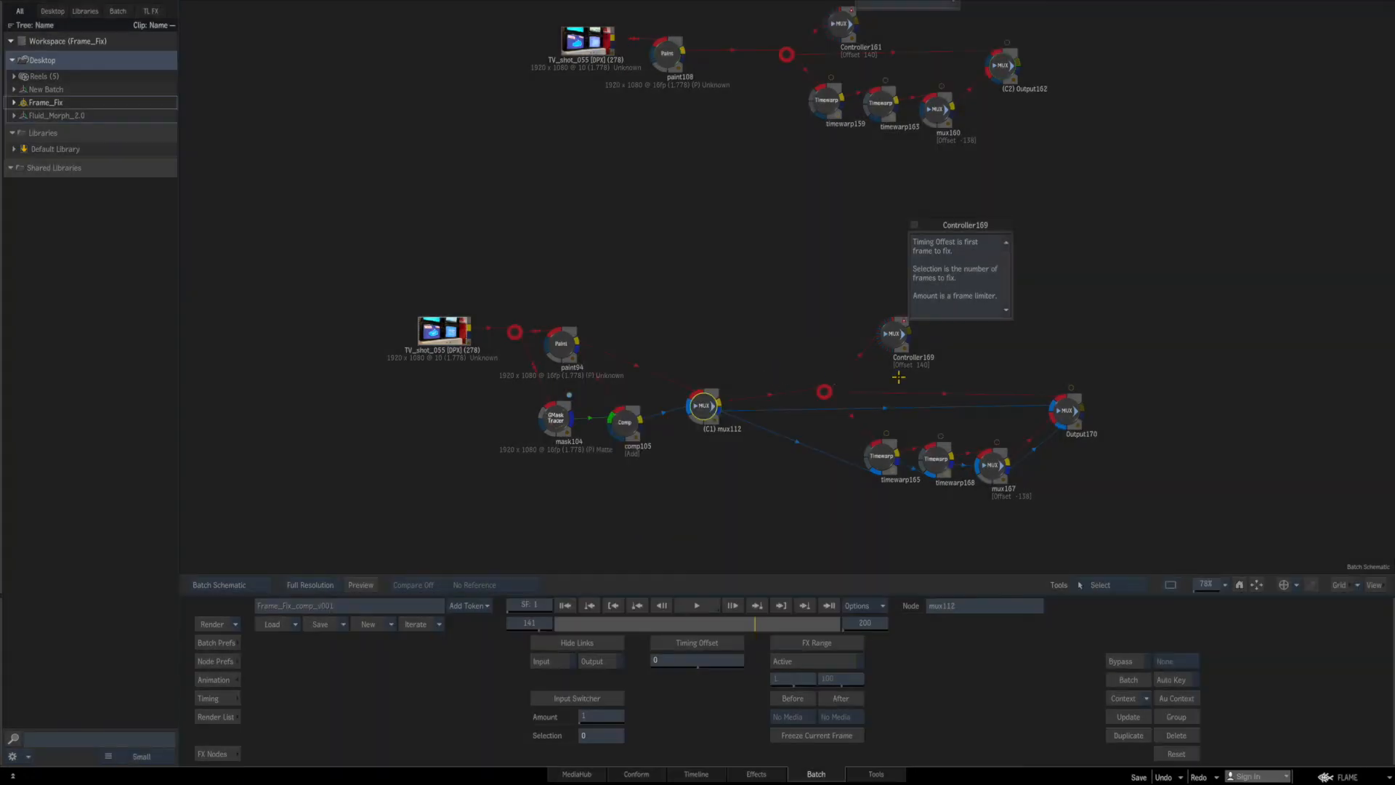
key(c)
click(1082, 417)
click(1092, 407)
click(1113, 451)
Compare the mux112 and Output170 mattes side by side, stepping from frame 141 back to 138 and returning to frame 1.
key(F2)
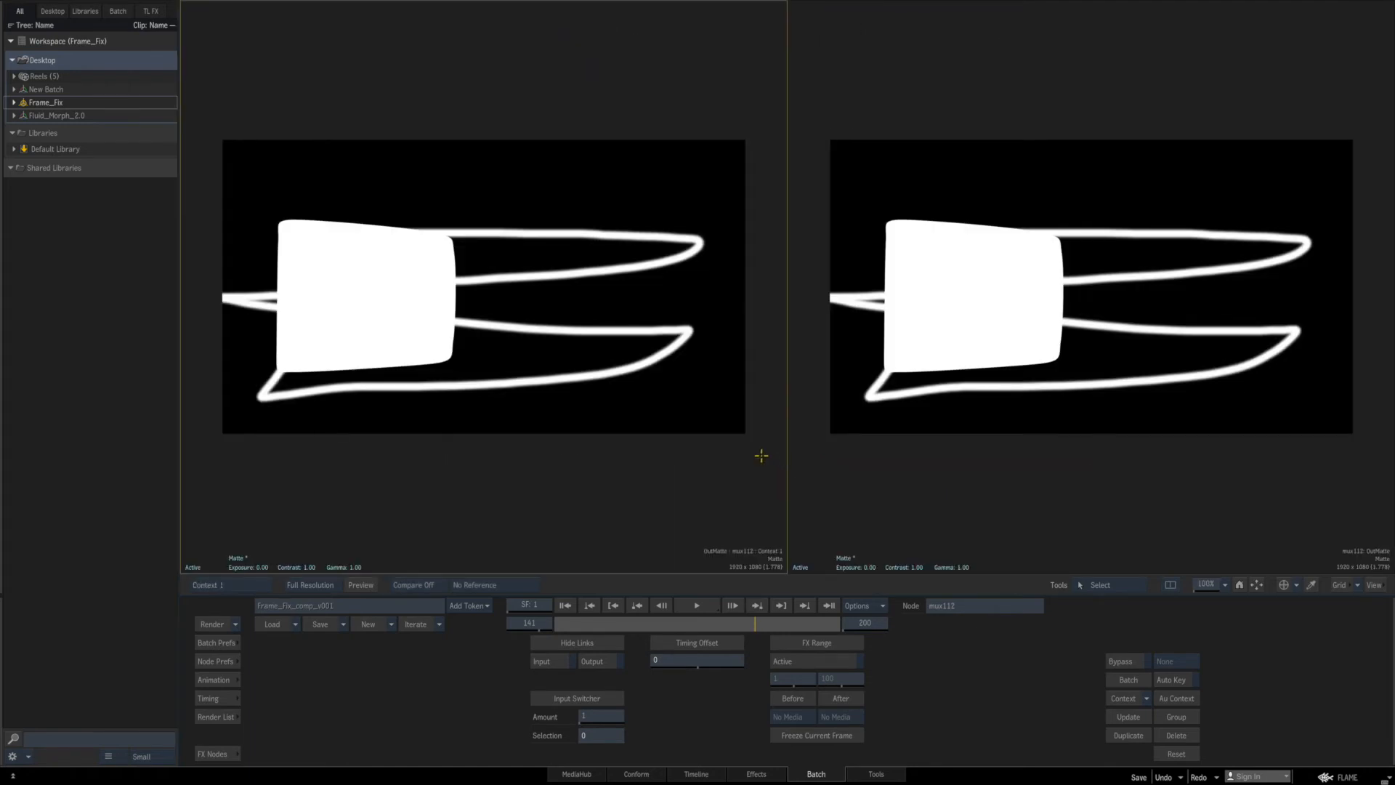
key(Left)
key(Left)
key(Left)
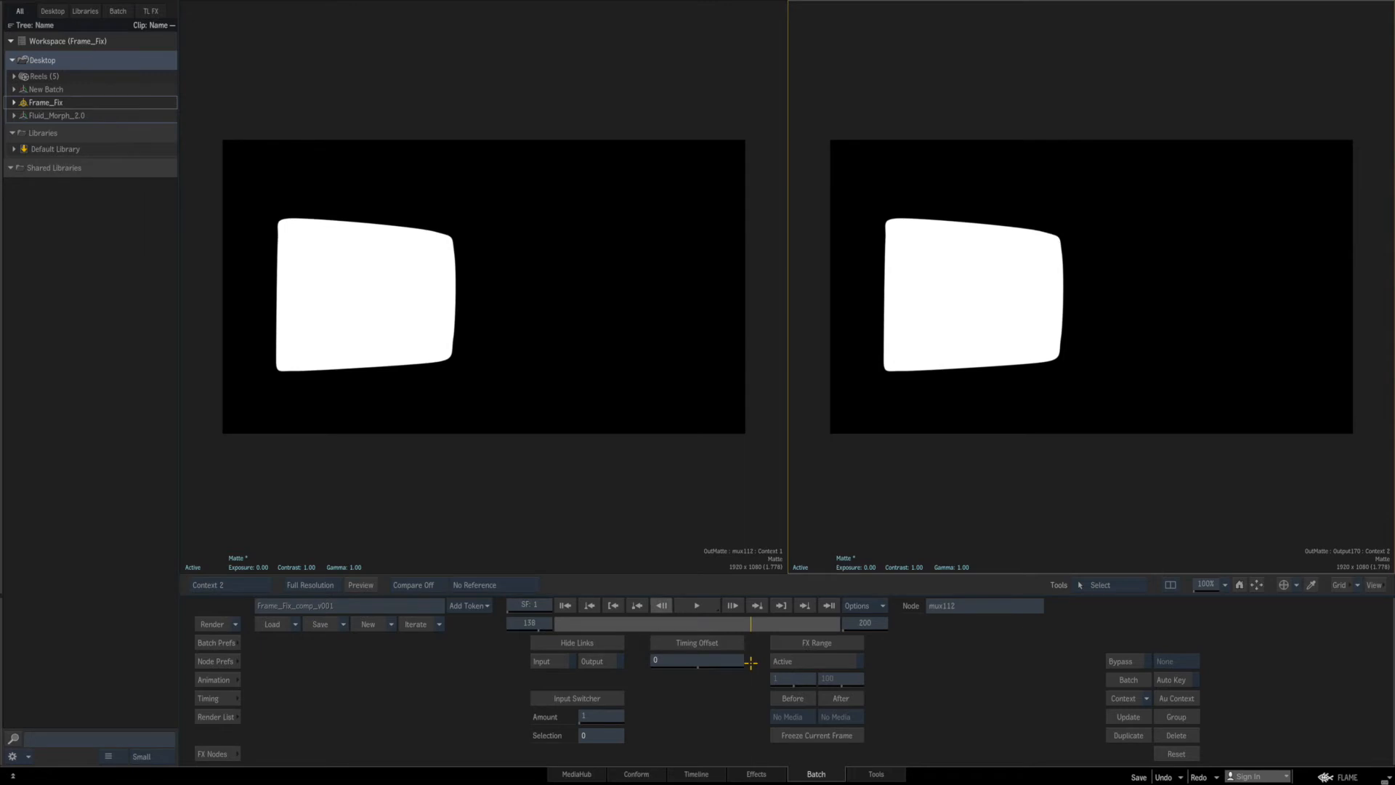
drag(699, 619, 517, 605)
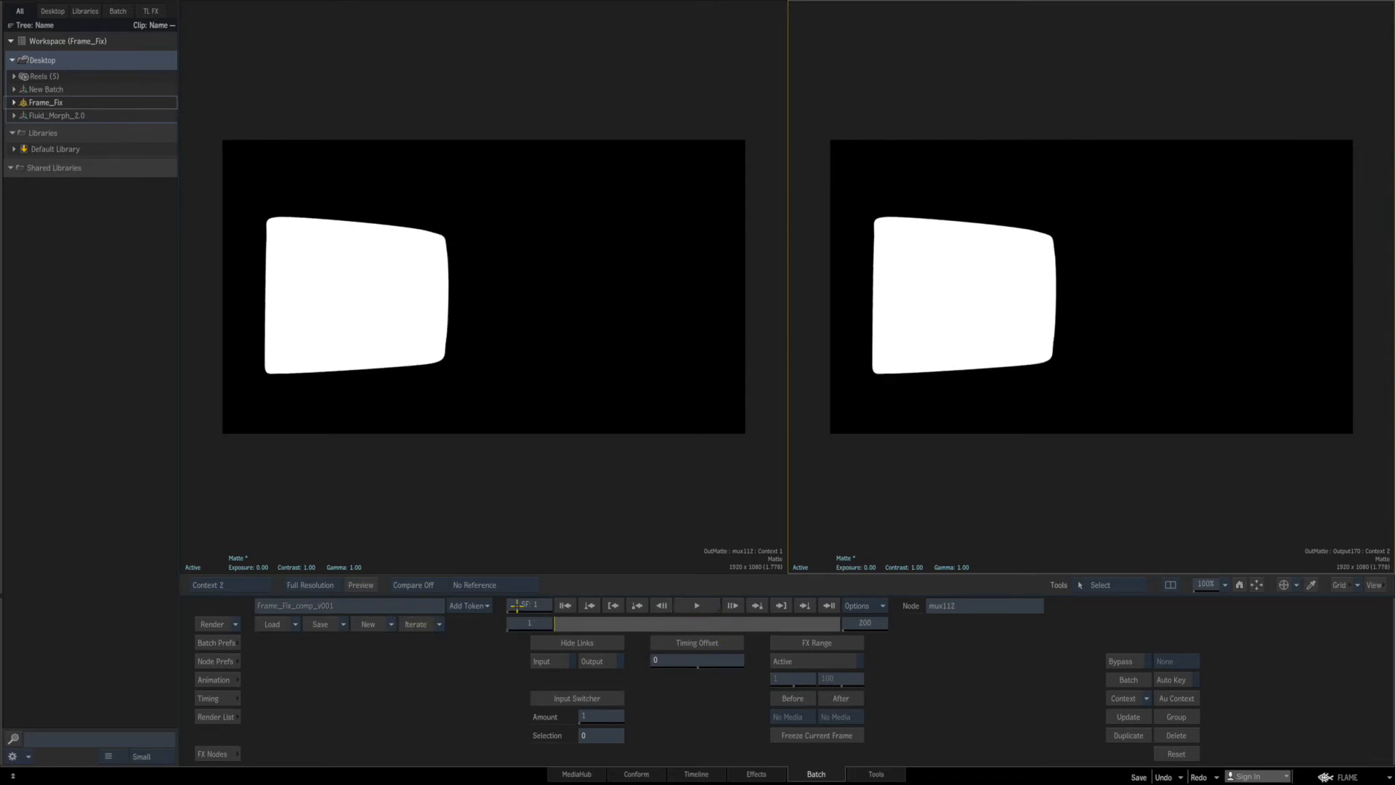
Play the mux112 and Output170 mattes side by side to compare the original and repaired mattes in motion.
click(699, 605)
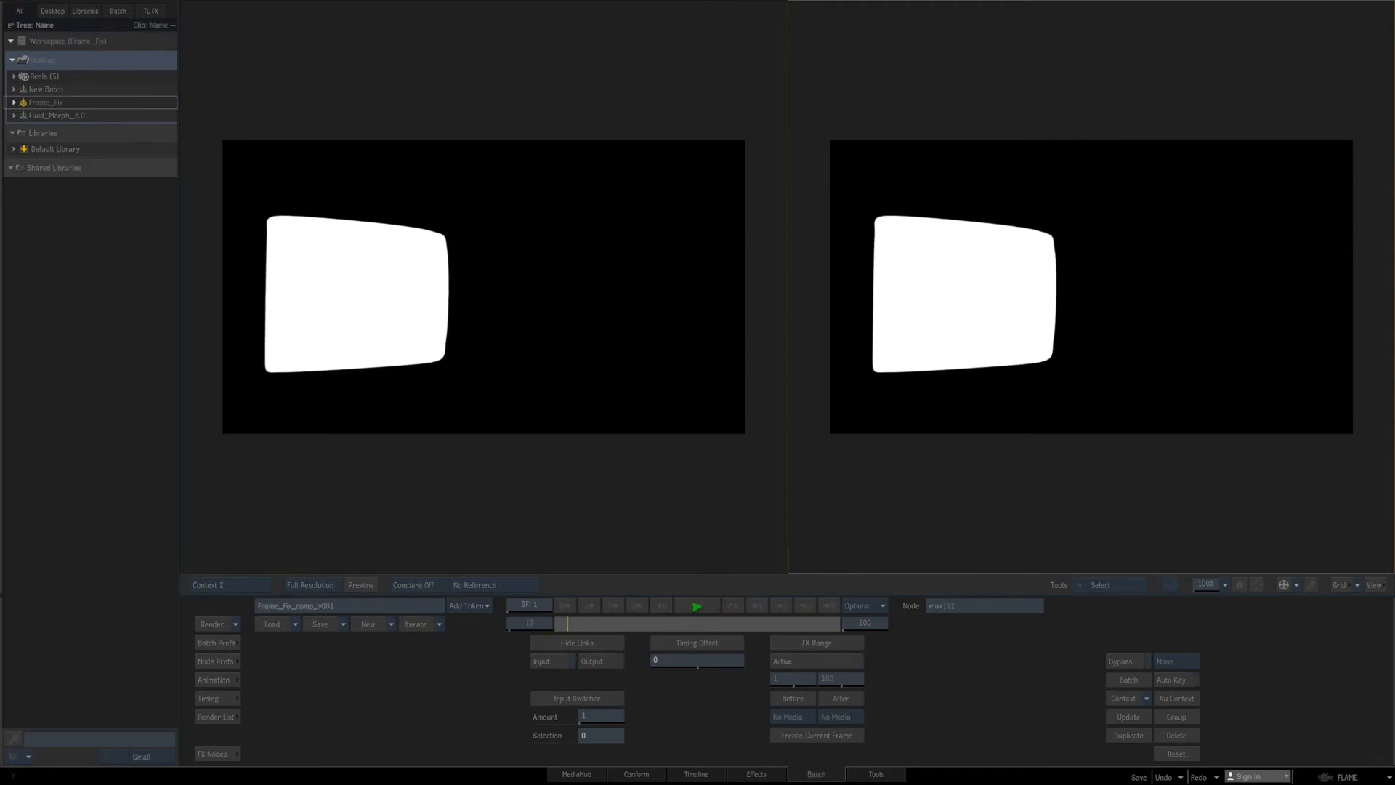
click(688, 611)
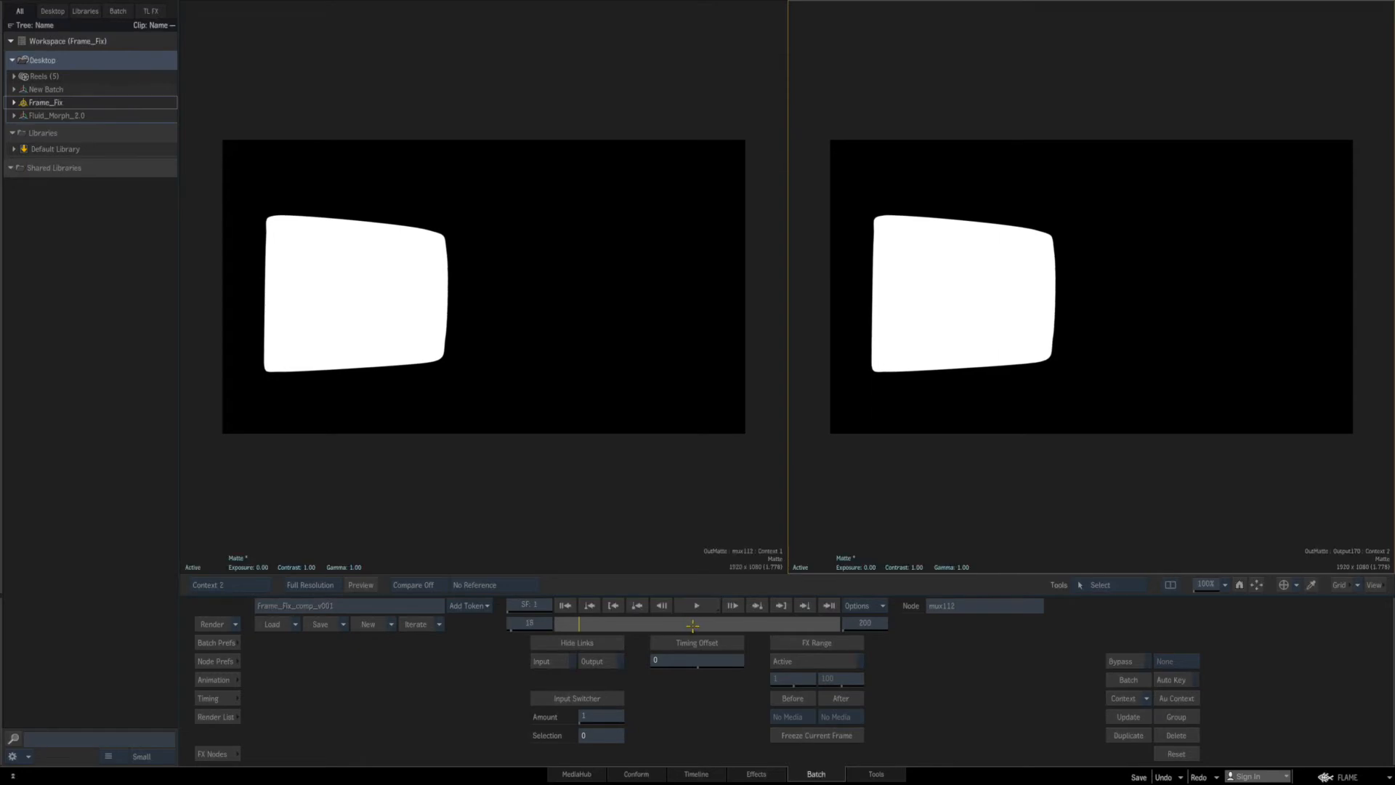
drag(692, 620, 705, 616)
click(696, 606)
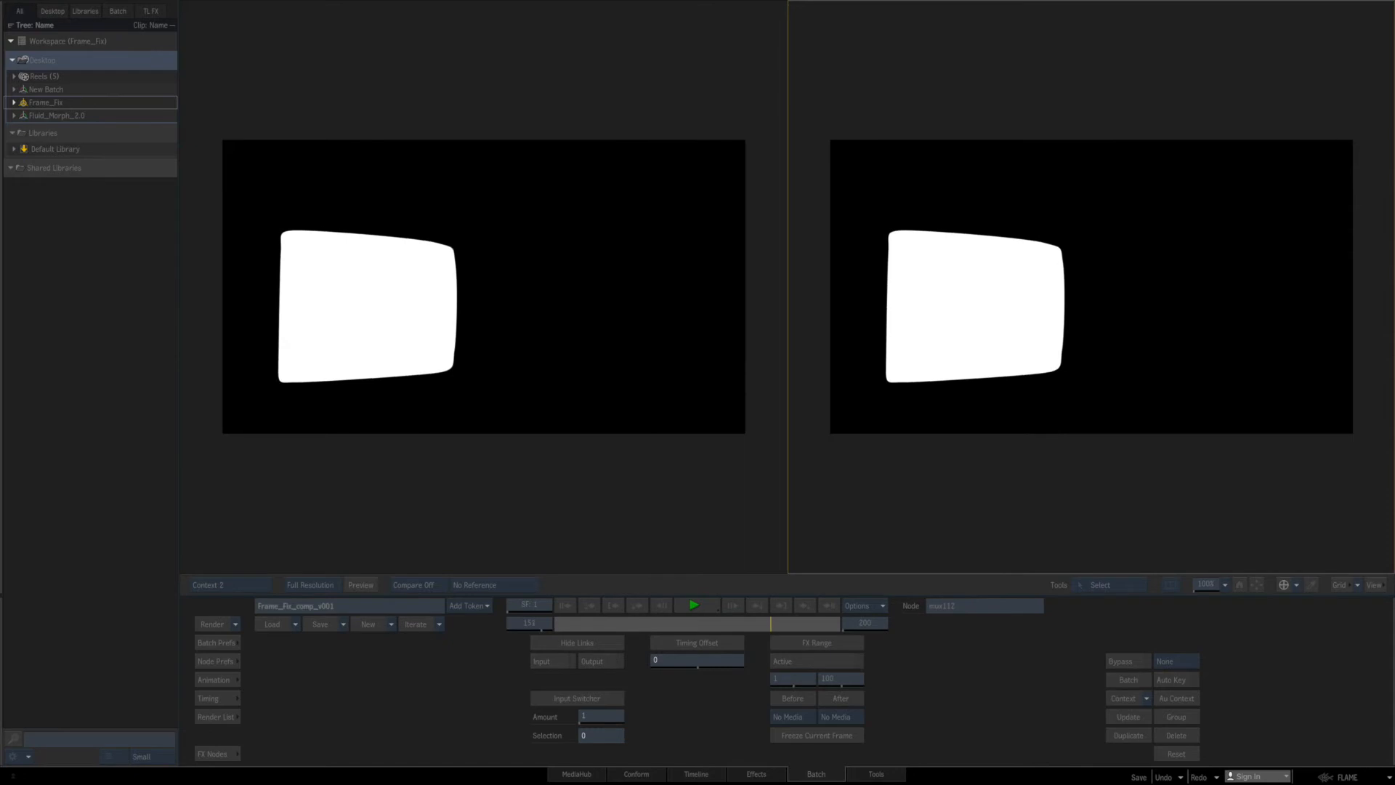
click(682, 554)
click(683, 558)
key(F4)
key(1)
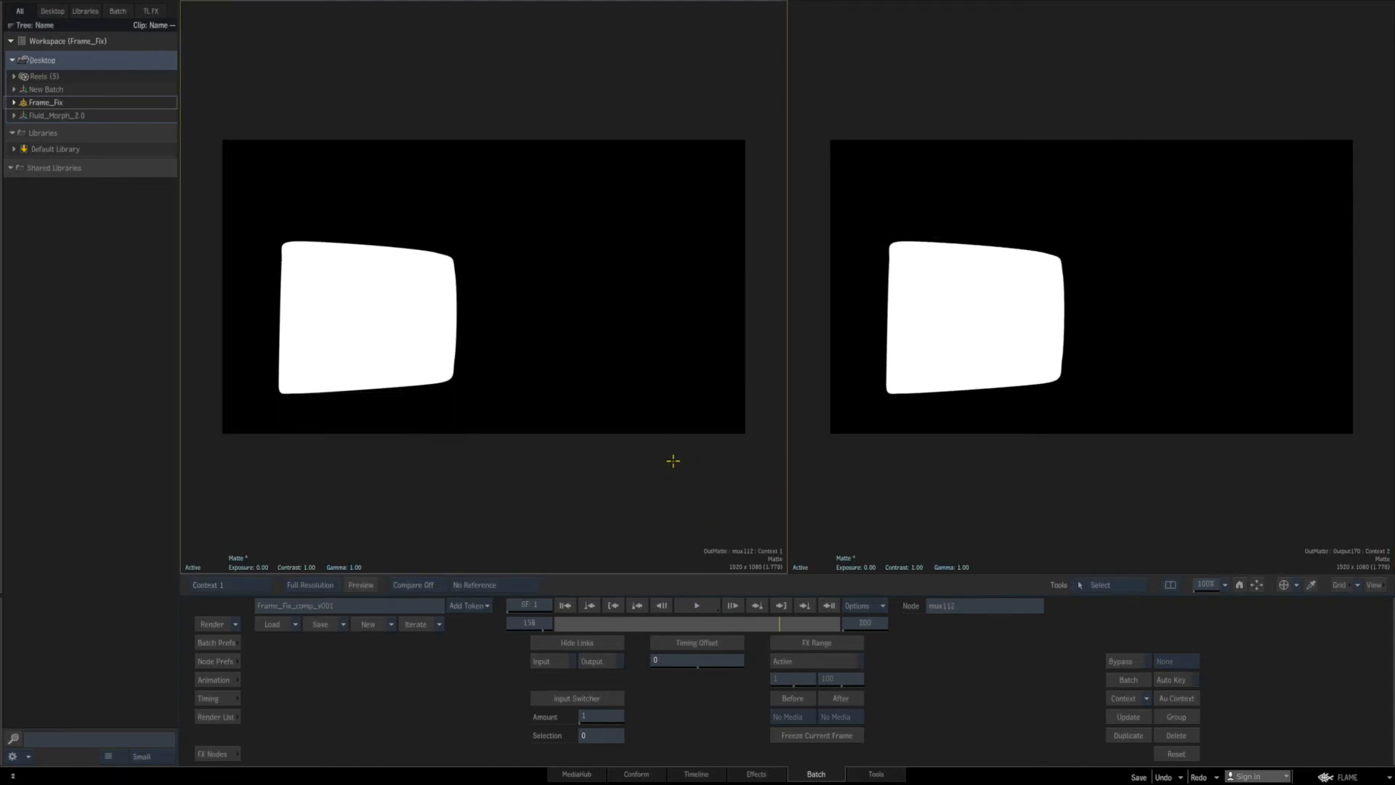
Return from the two-up comparison to the batch schematic and open the Fluid_Morph_2.0 batch group.
key(alt+1)
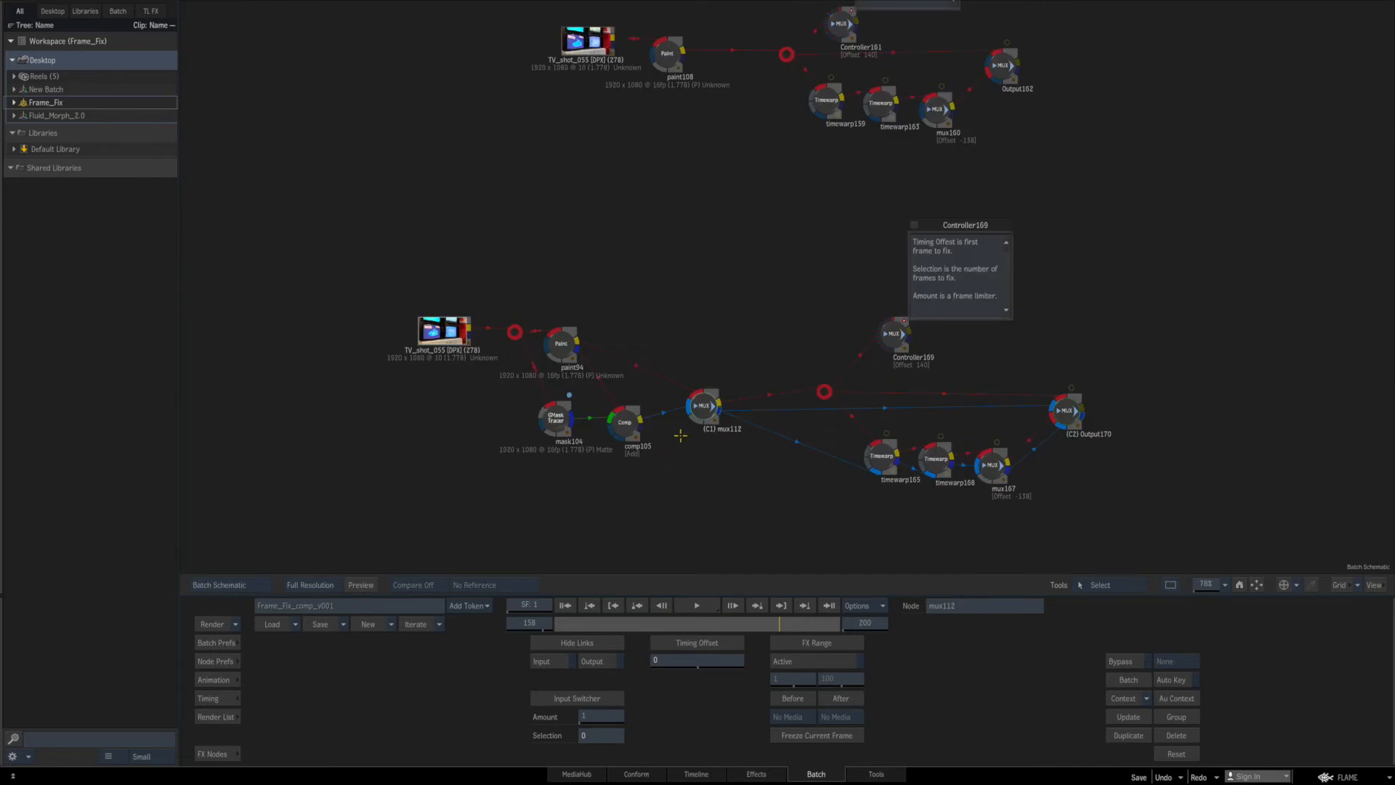
key(F1)
key(F3)
key(Escape)
click(1076, 408)
drag(1076, 408, 1021, 404)
drag(961, 280, 974, 296)
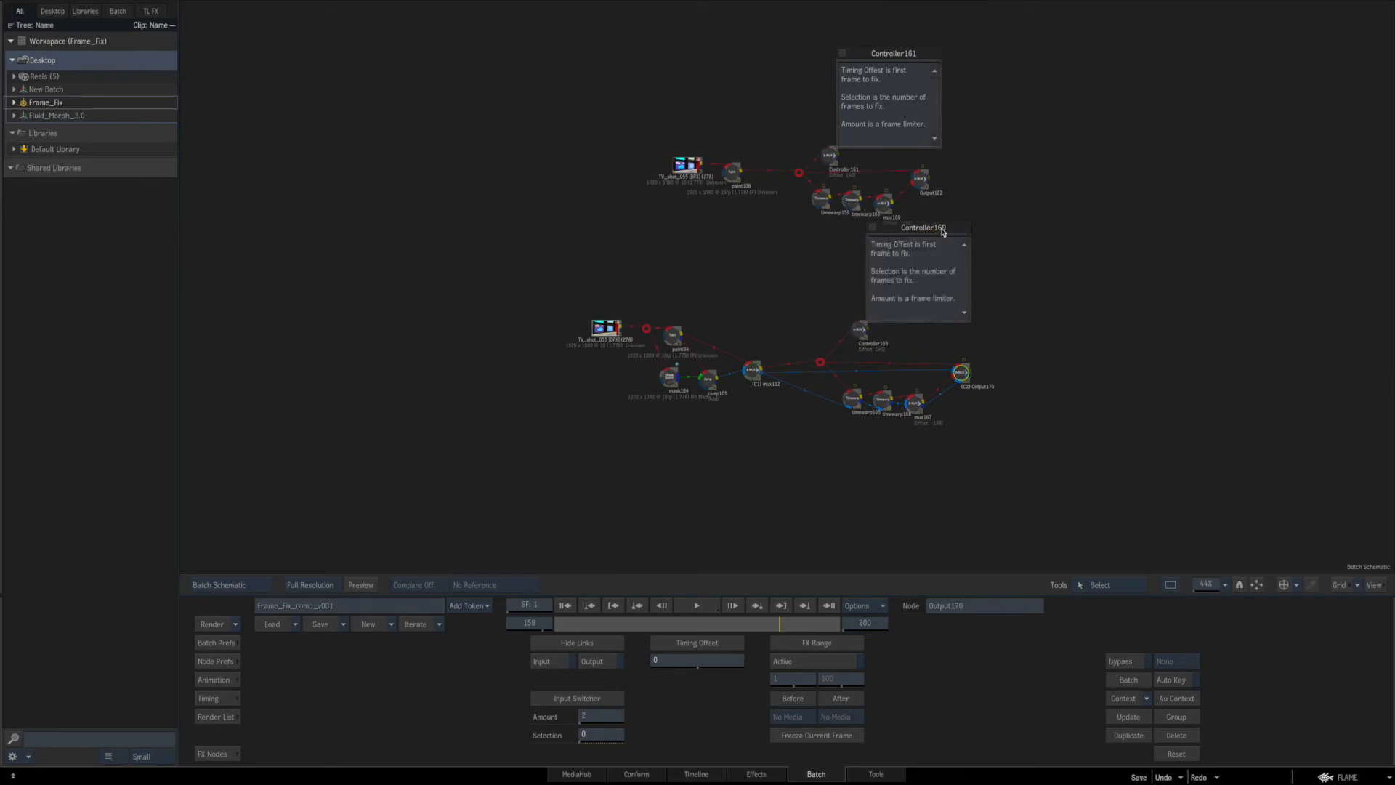
drag(586, 217, 535, 251)
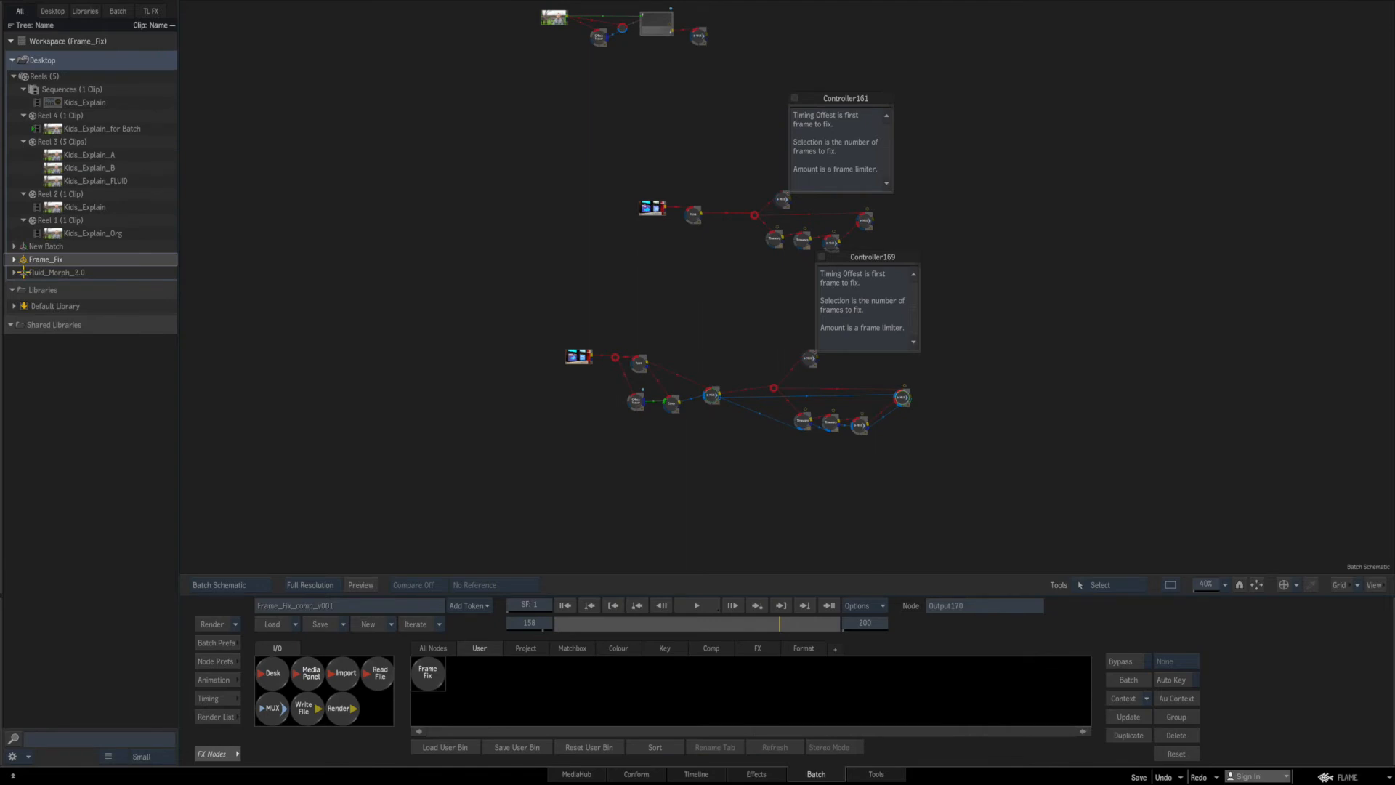
click(24, 273)
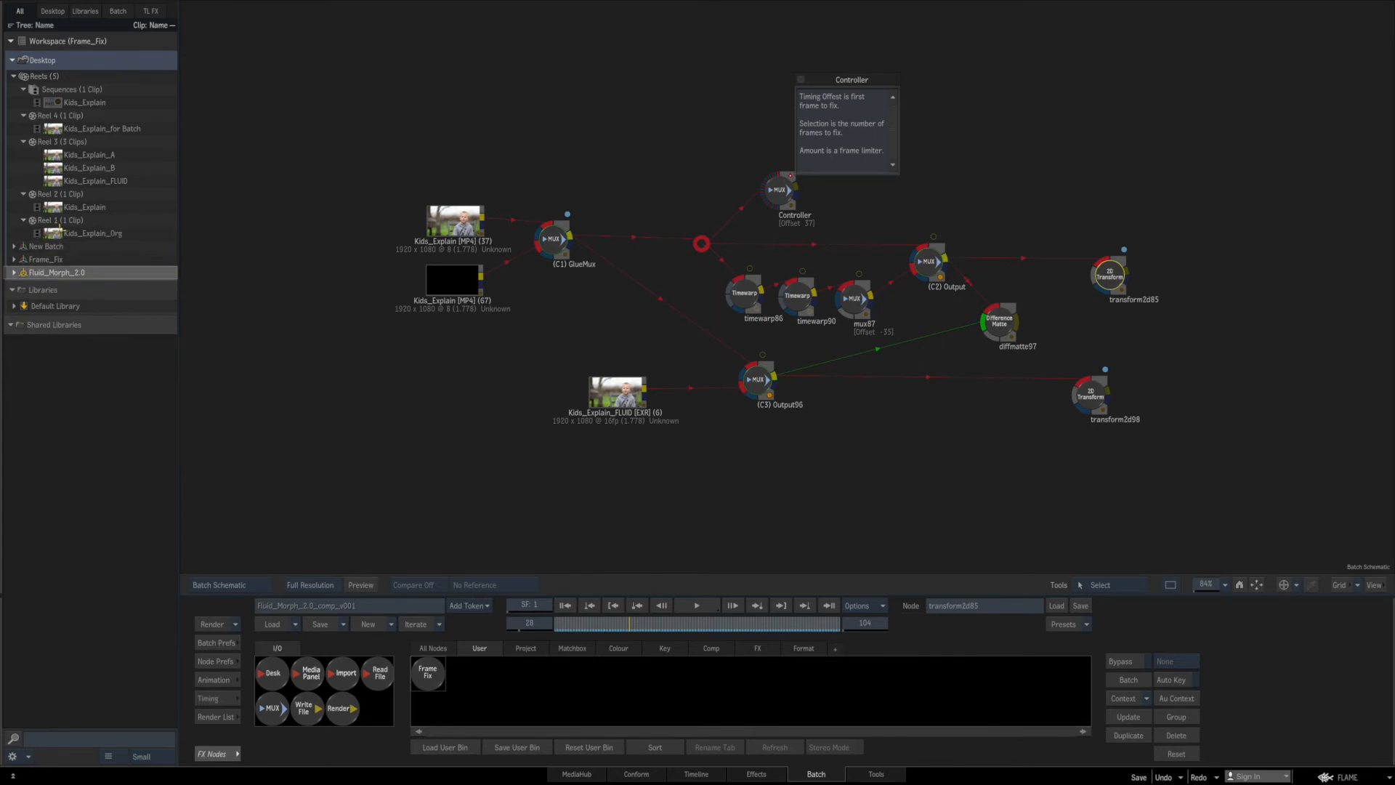
Open the Kids_Explain_Org clip from Reel 1 and play it from the beginning.
click(60, 235)
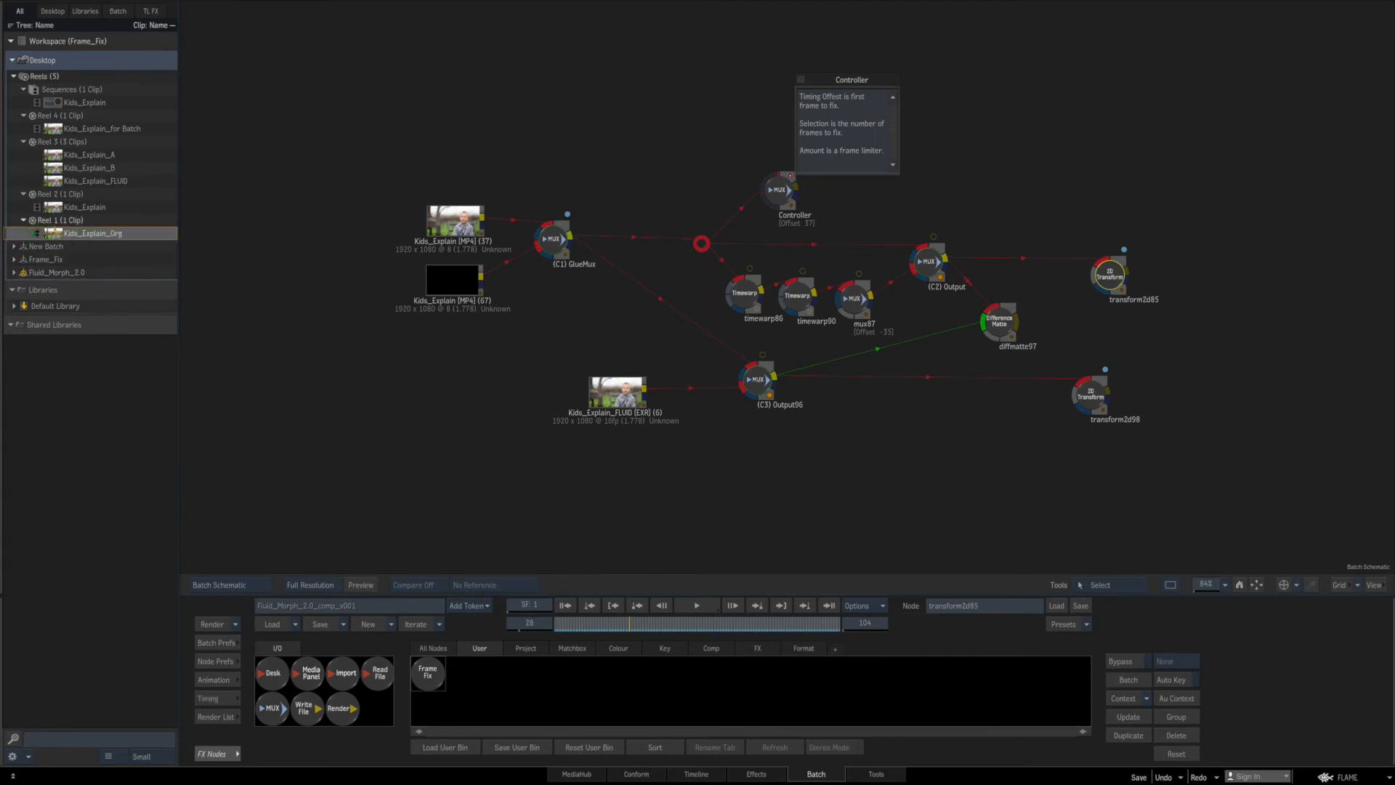
double_click(54, 237)
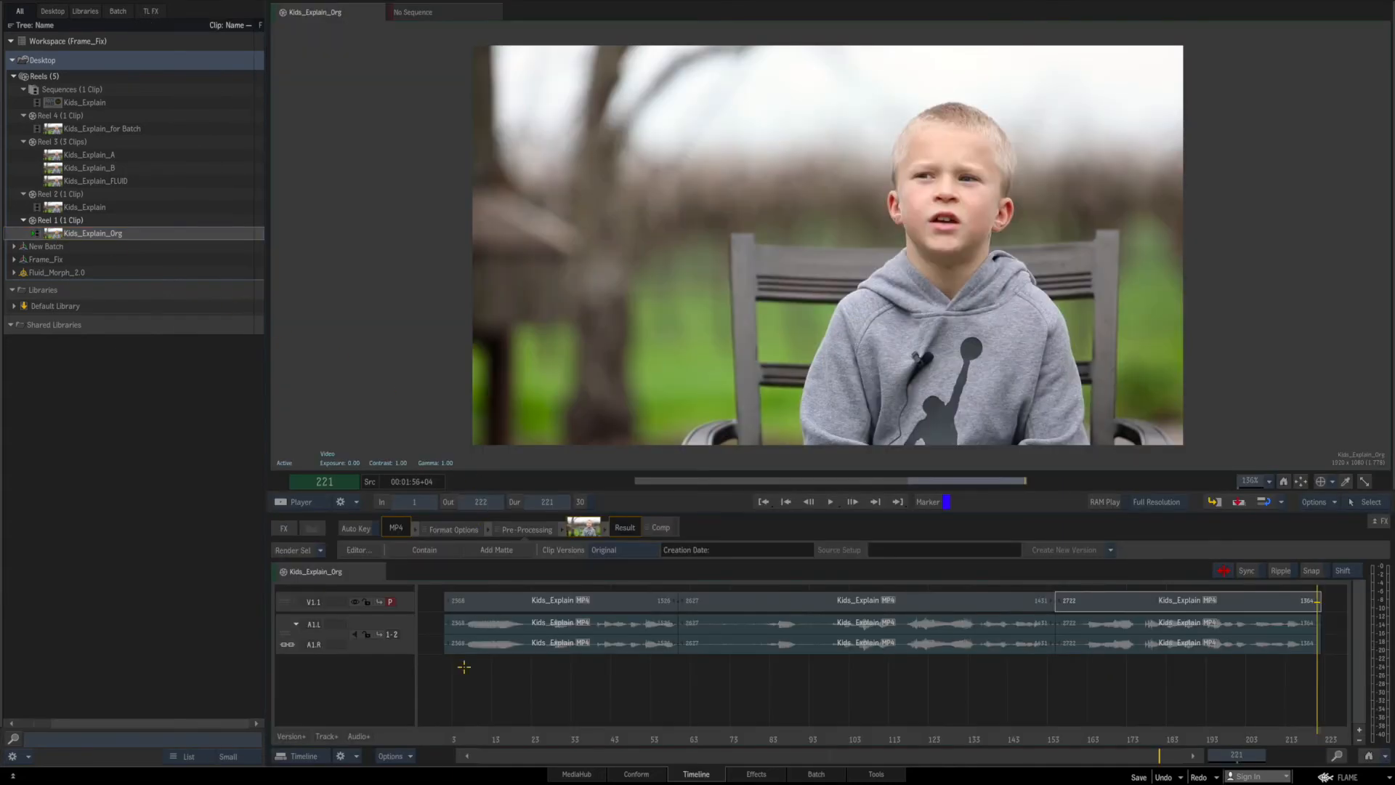
drag(437, 735, 463, 736)
key(space)
Play the Kids_Explain edit from Reel 2 from its beginning, then open Kids_Explain_for Batch from Reel 4.
click(62, 207)
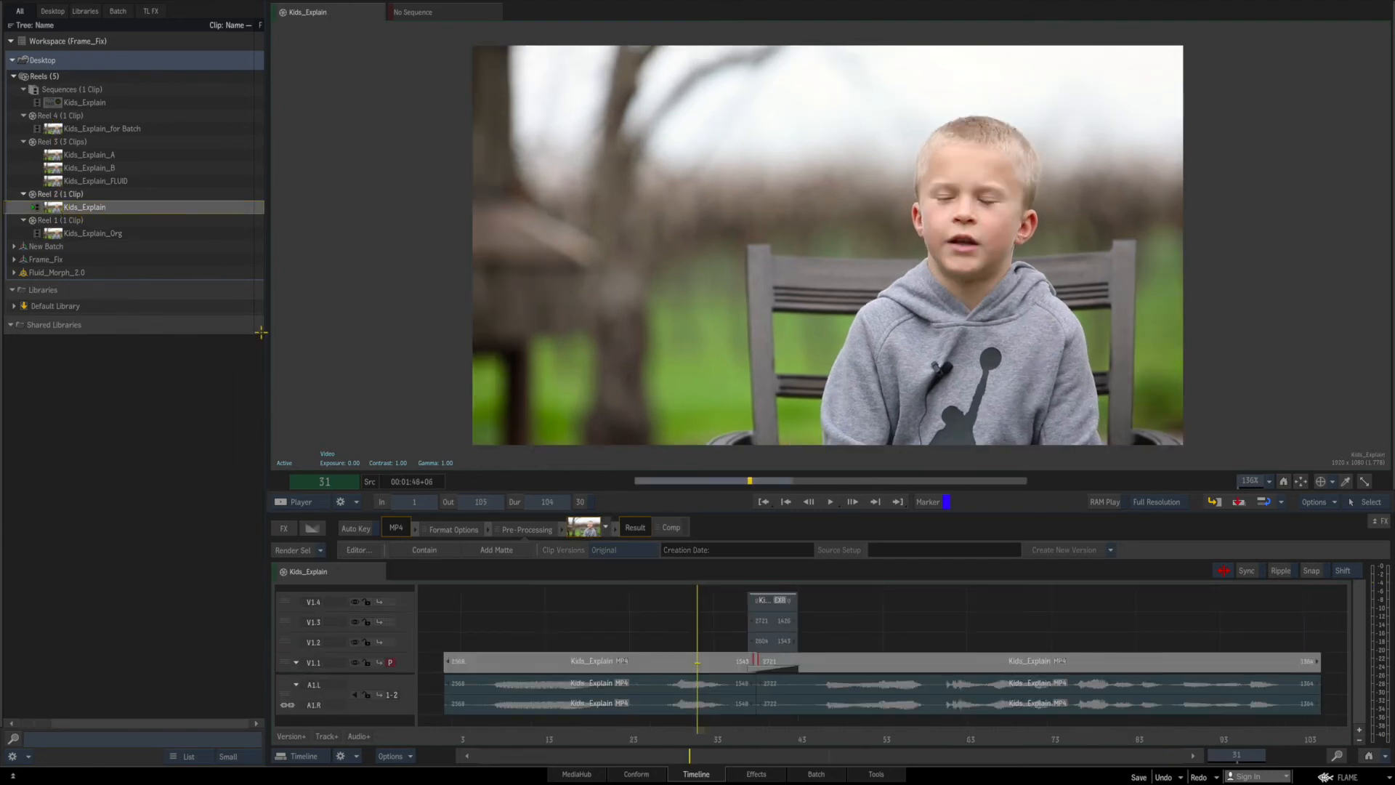
click(436, 735)
key(space)
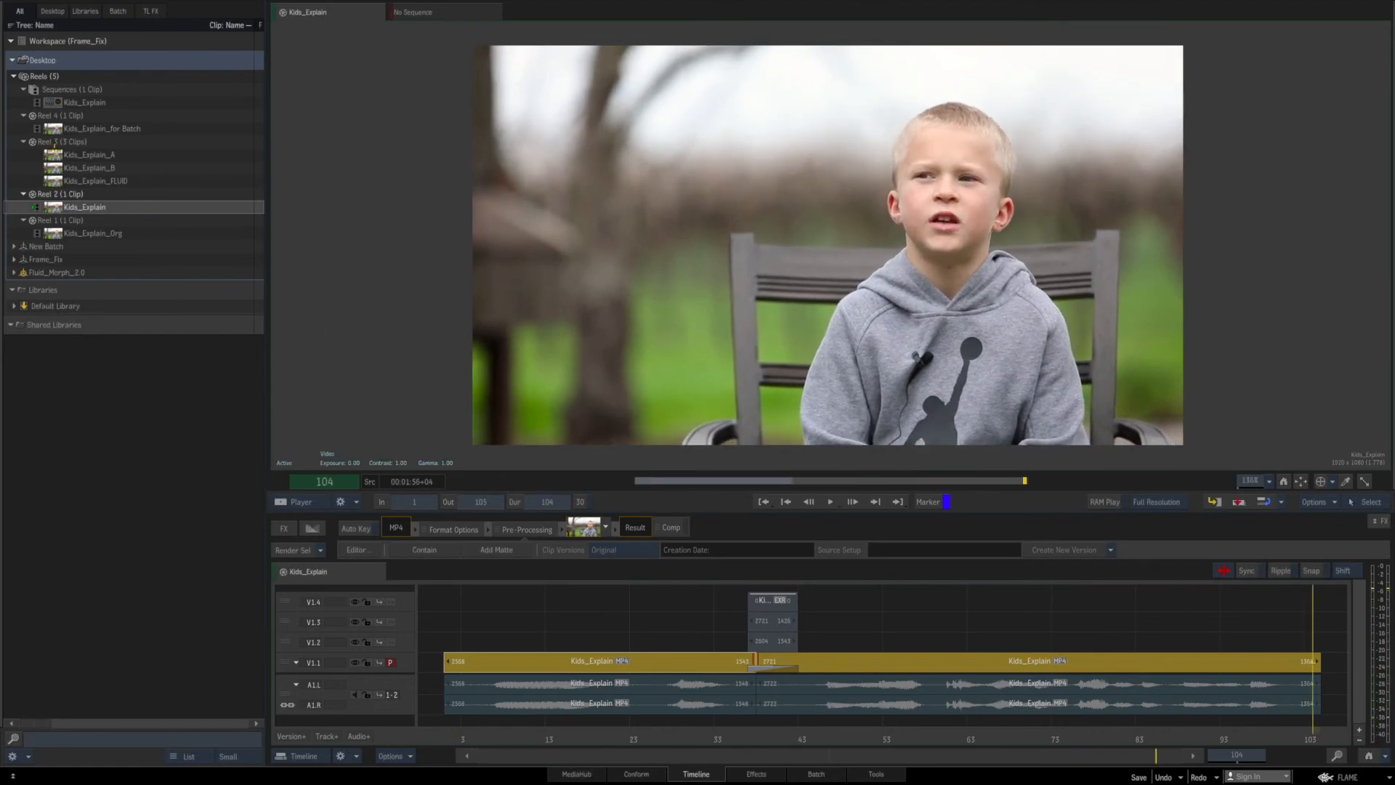
double_click(52, 129)
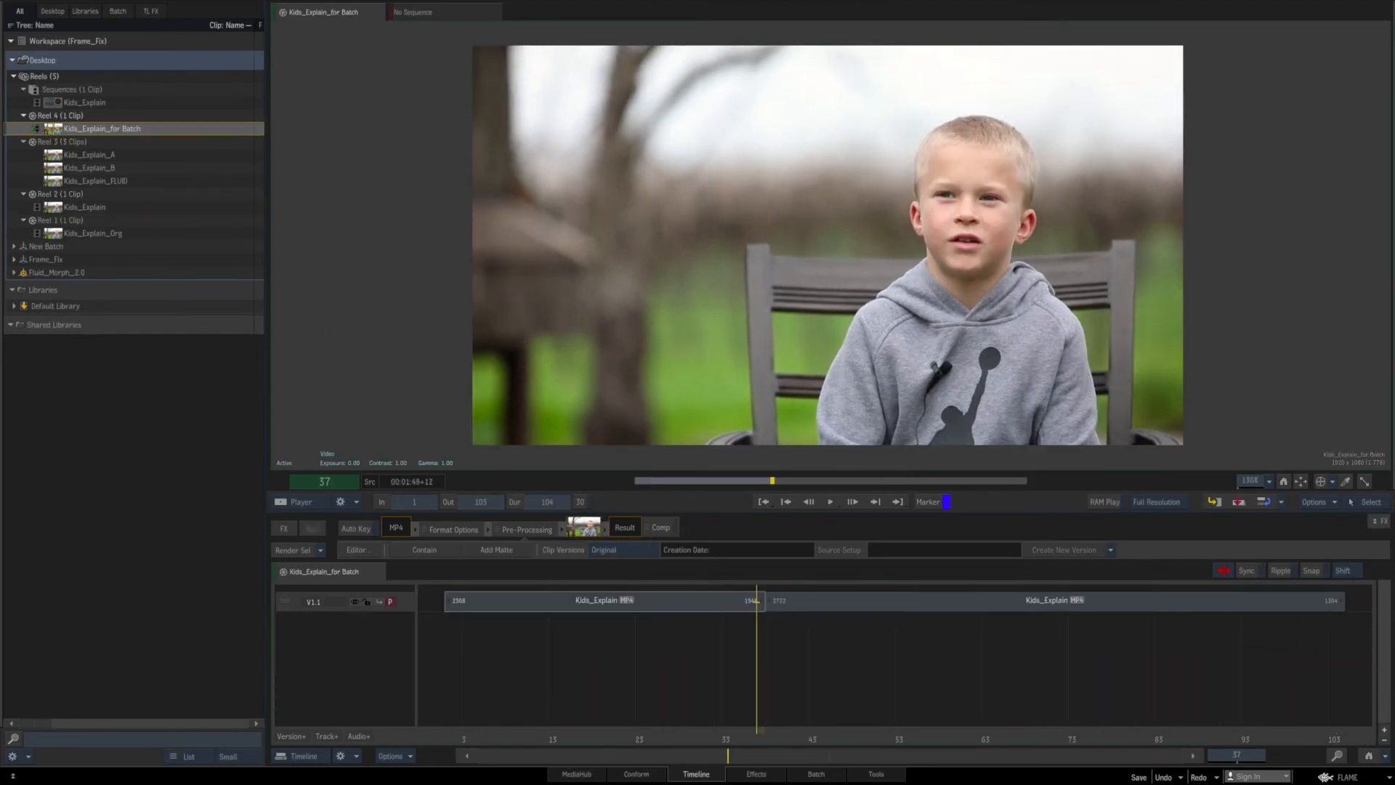
Return to Batch and step through GlueMux's result from frame 28 to 37, toggling back and forth across the cut.
click(814, 773)
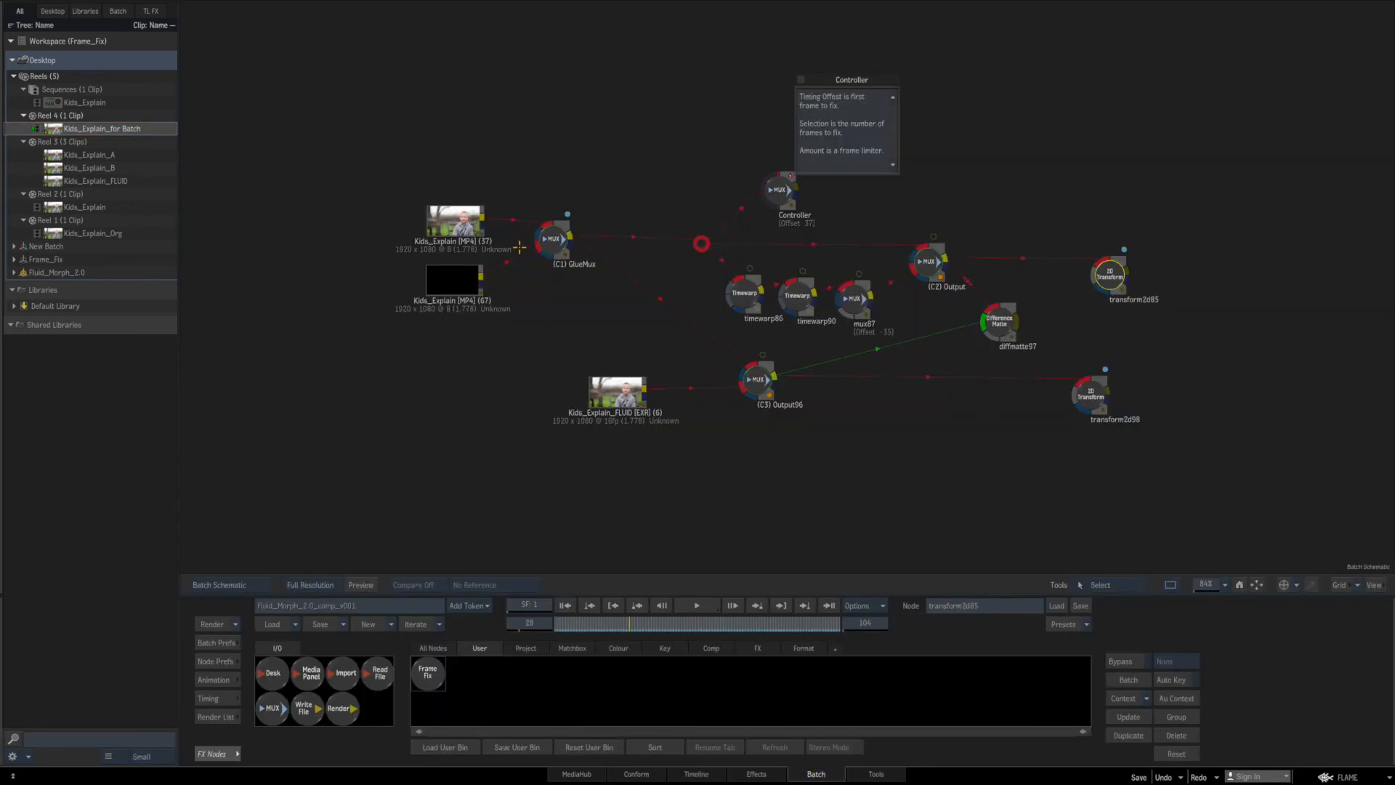
drag(552, 238, 550, 234)
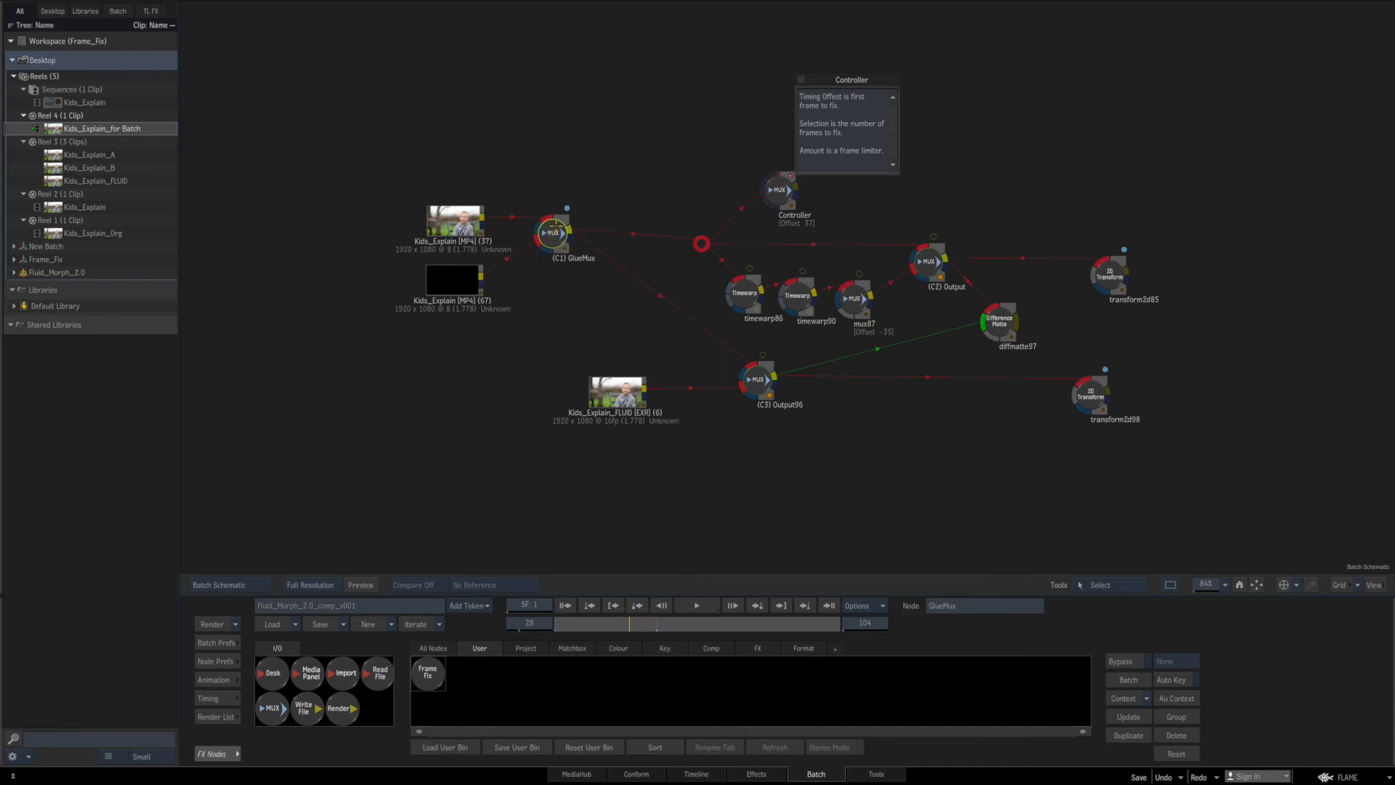
key(F4)
key(Right)
key(Right)
key(Right)
key(Right)
key(Right)
key(Right)
key(Right)
key(Right)
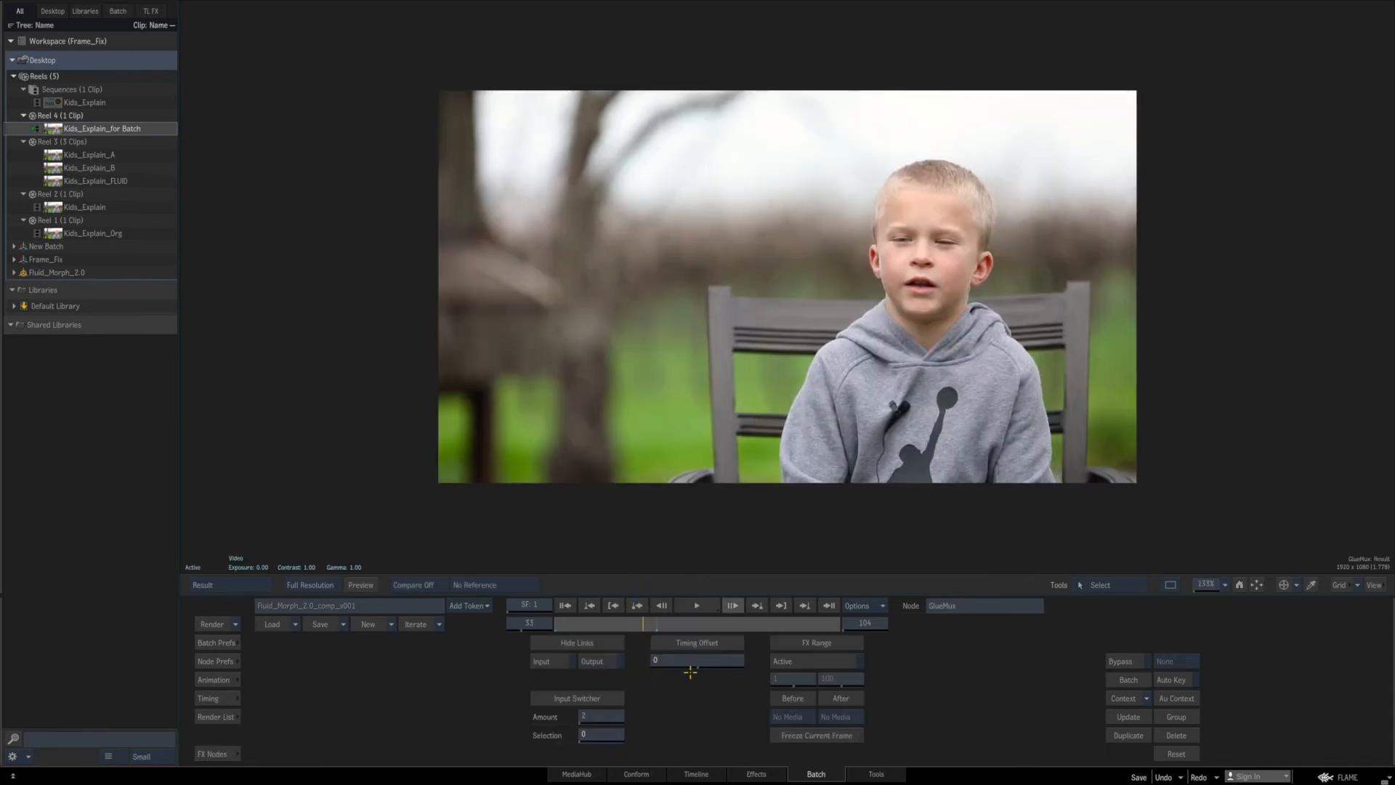
key(Right)
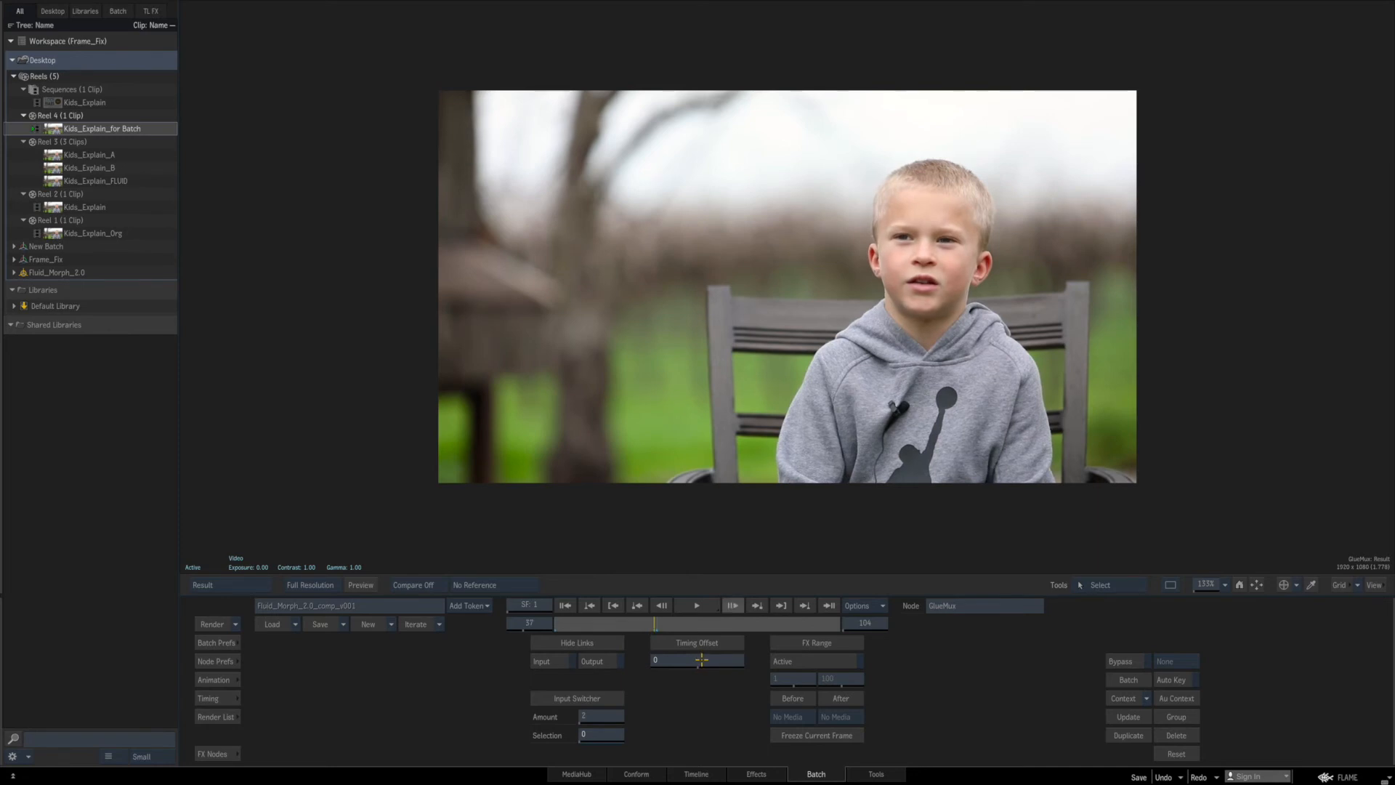
key(Right)
key(Left)
key(Right)
key(Left)
key(F4)
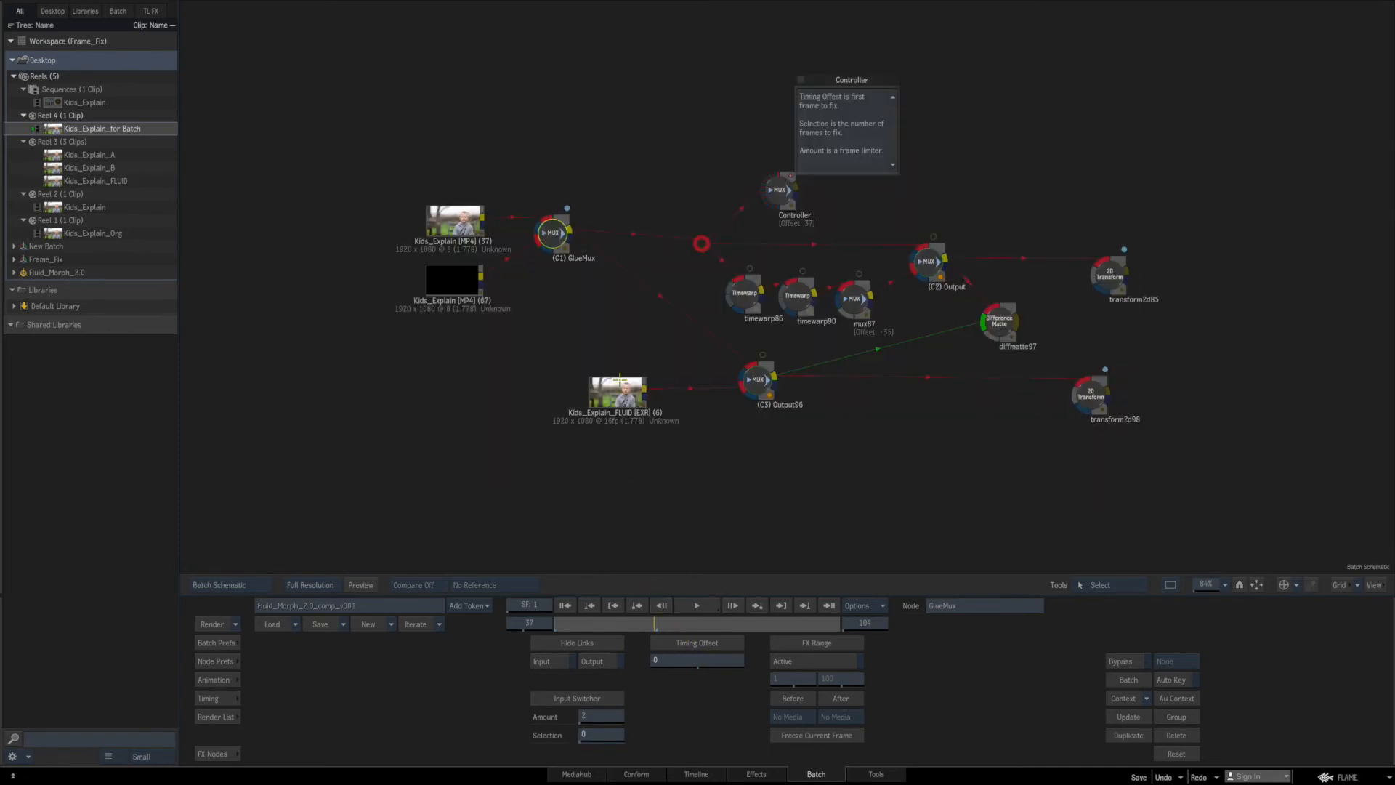
Examine the Controller node's settings, and show Context 1 (GlueMux) beside Context 2 (Output) in a two-up view.
drag(779, 196, 775, 191)
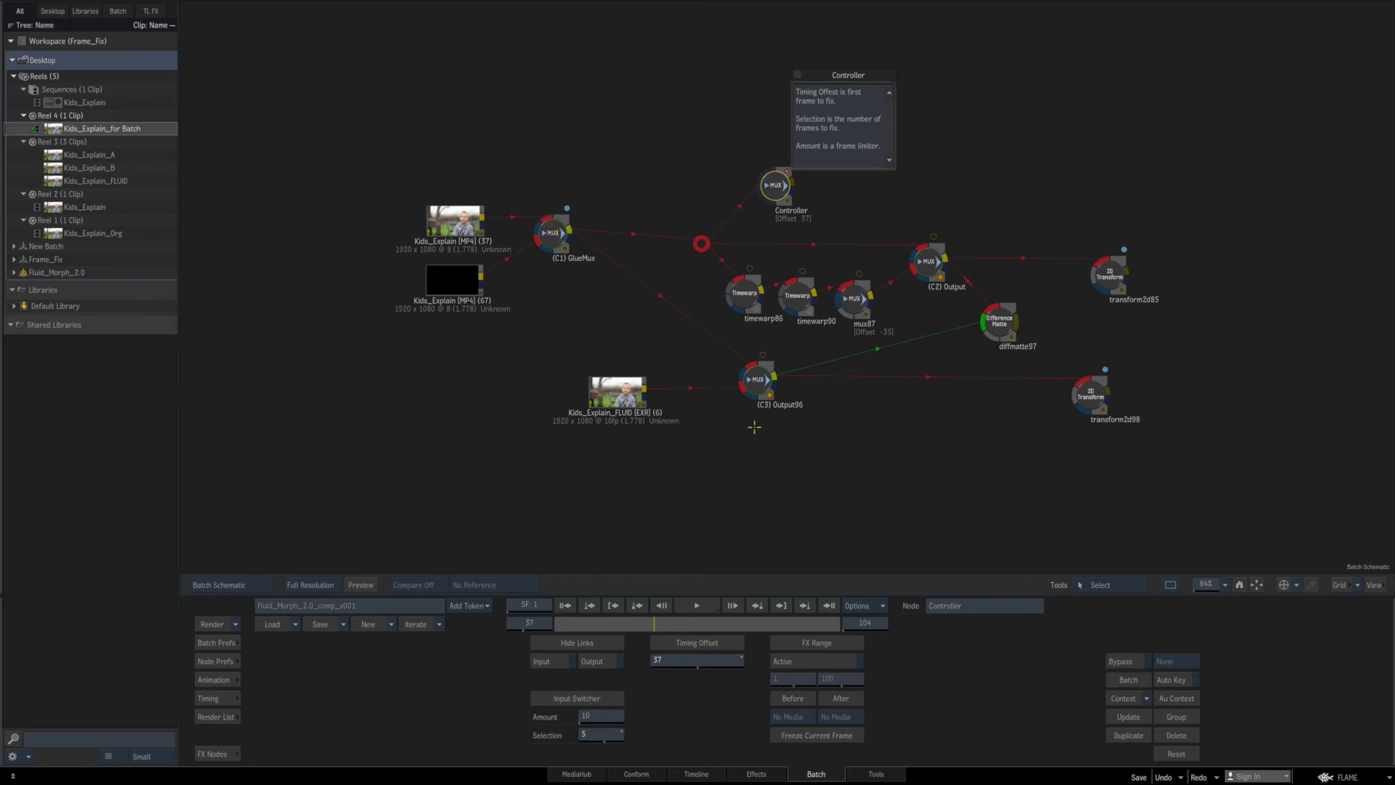
key(alt+2)
key(1)
click(988, 455)
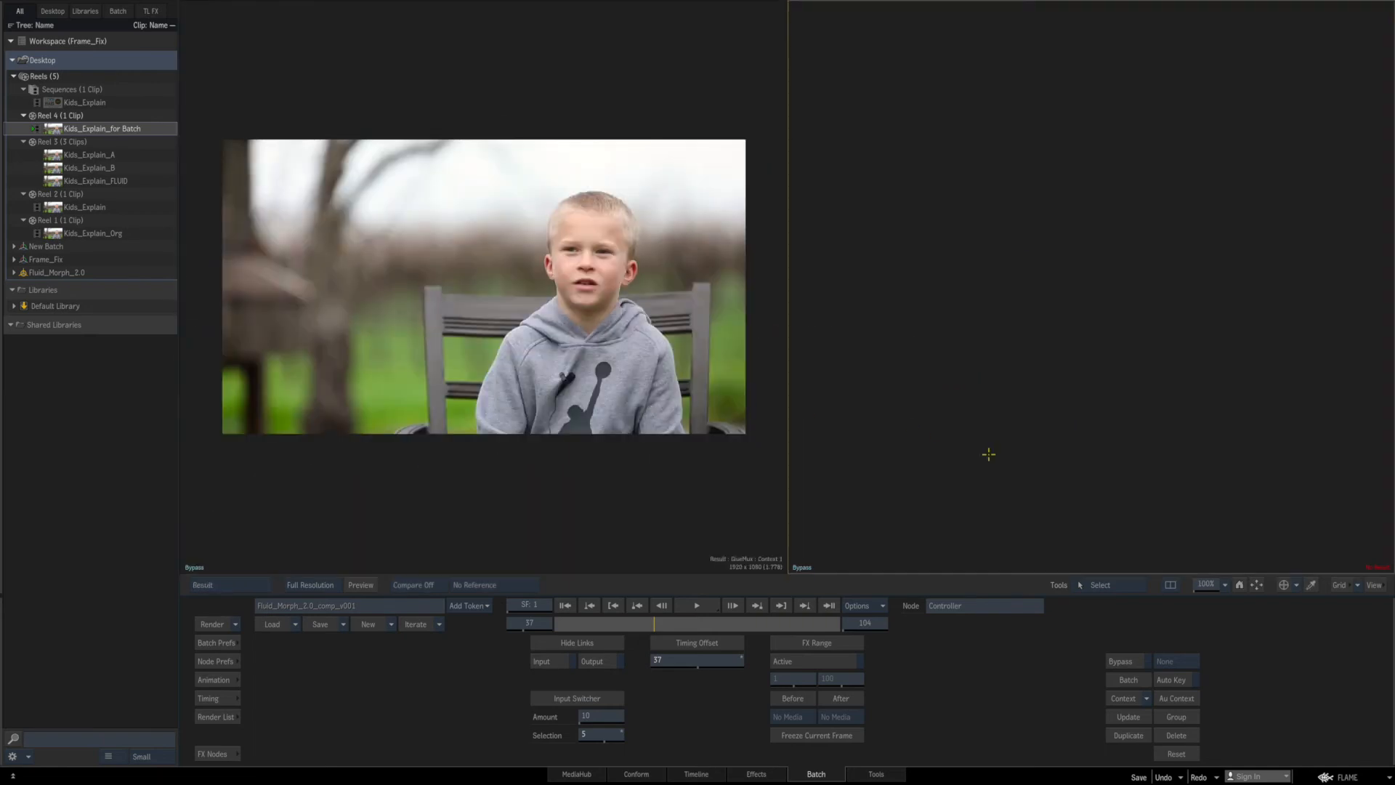
key(2)
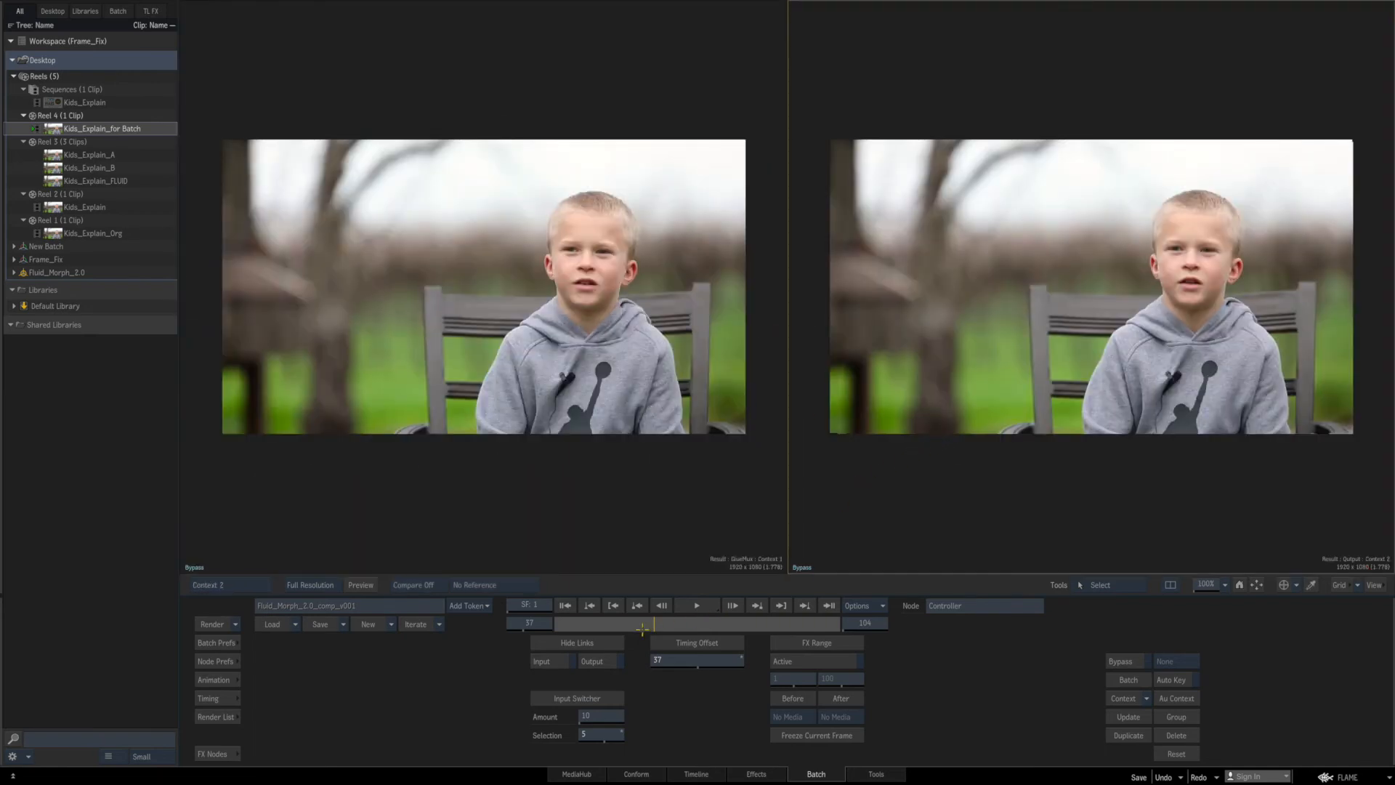
Step through the frames around the cut, from about frame 35 to 46, comparing GlueMux with the morphed Output.
key(Right)
key(Right)
key(Right)
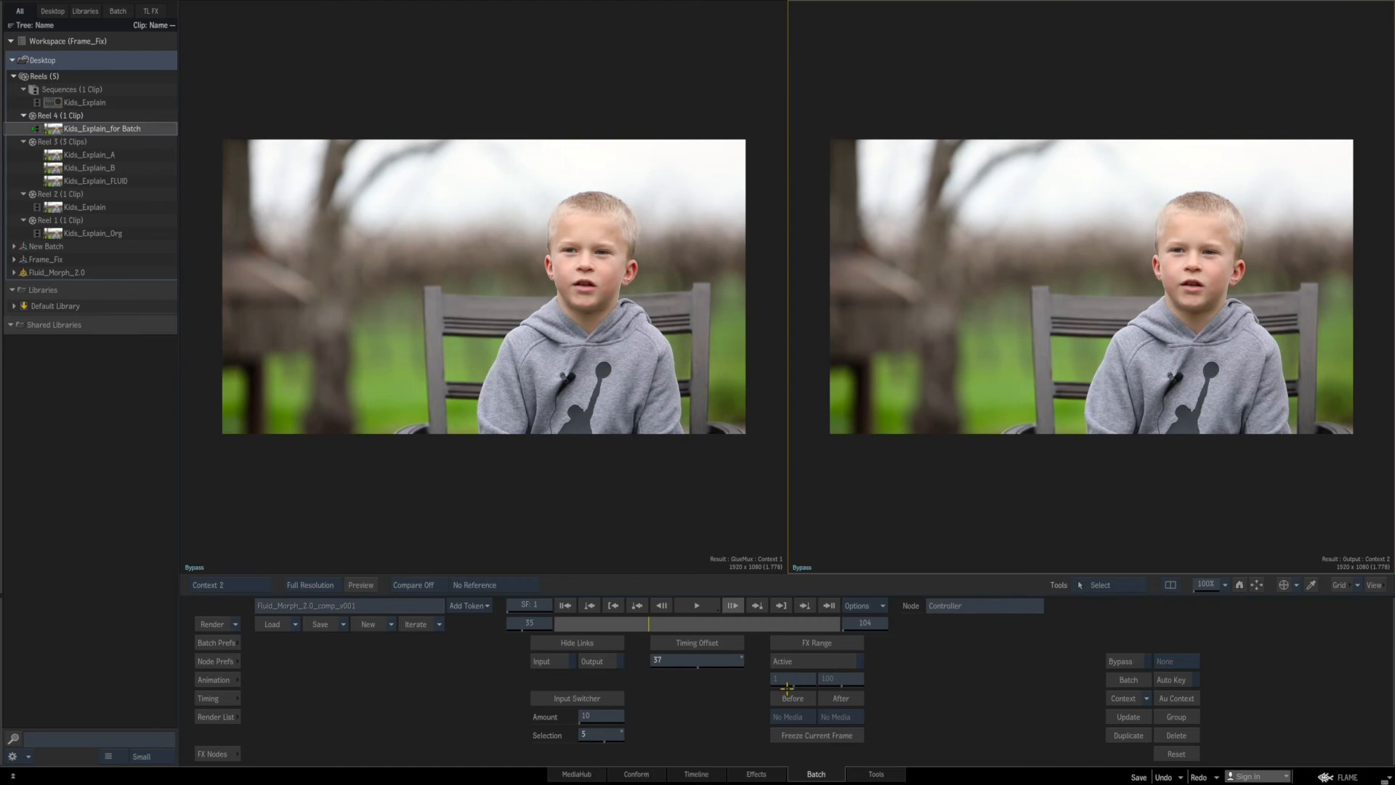
key(Left)
key(Left)
key(Right)
key(Right)
key(Right)
key(Right)
key(Right)
key(Right)
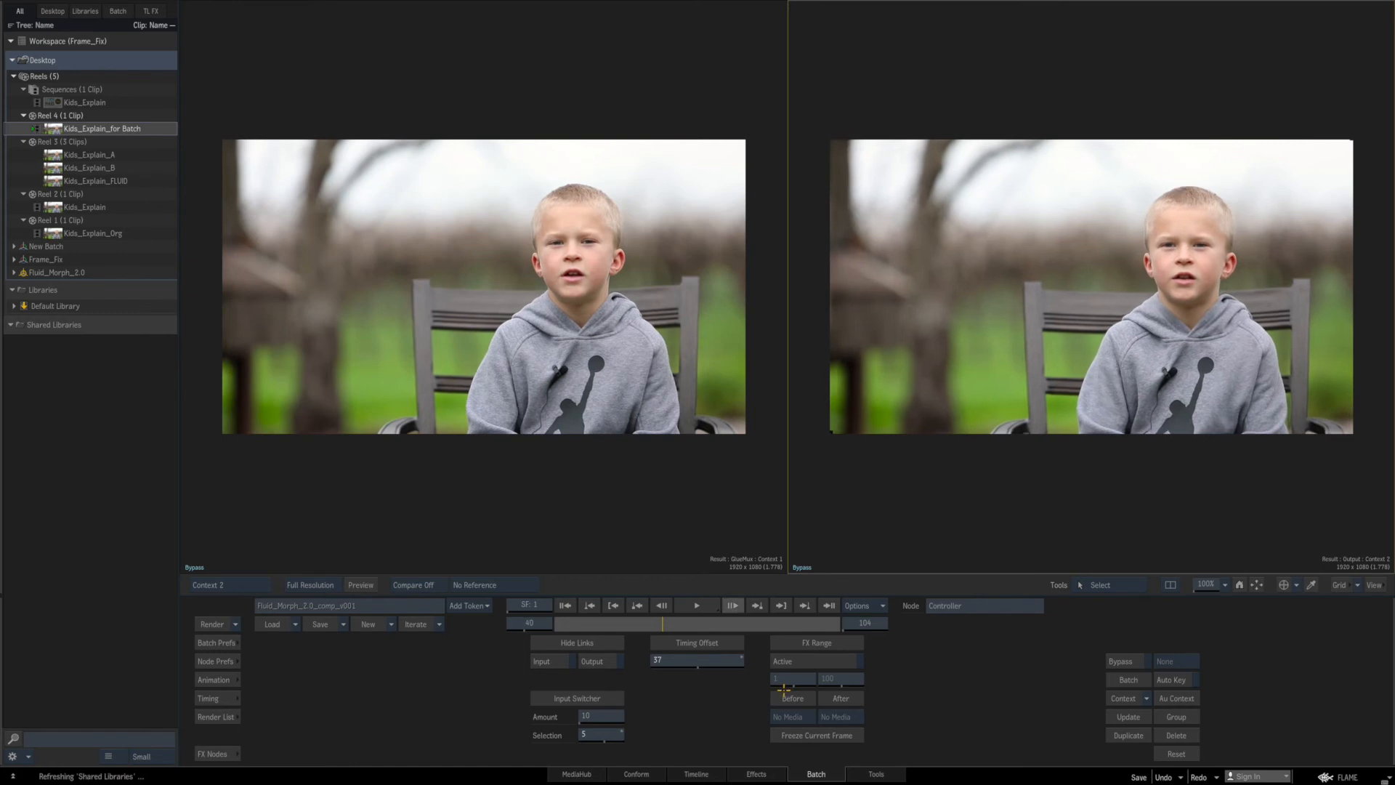
key(Right)
key(Right)
key(Right)
key(Right)
key(Right)
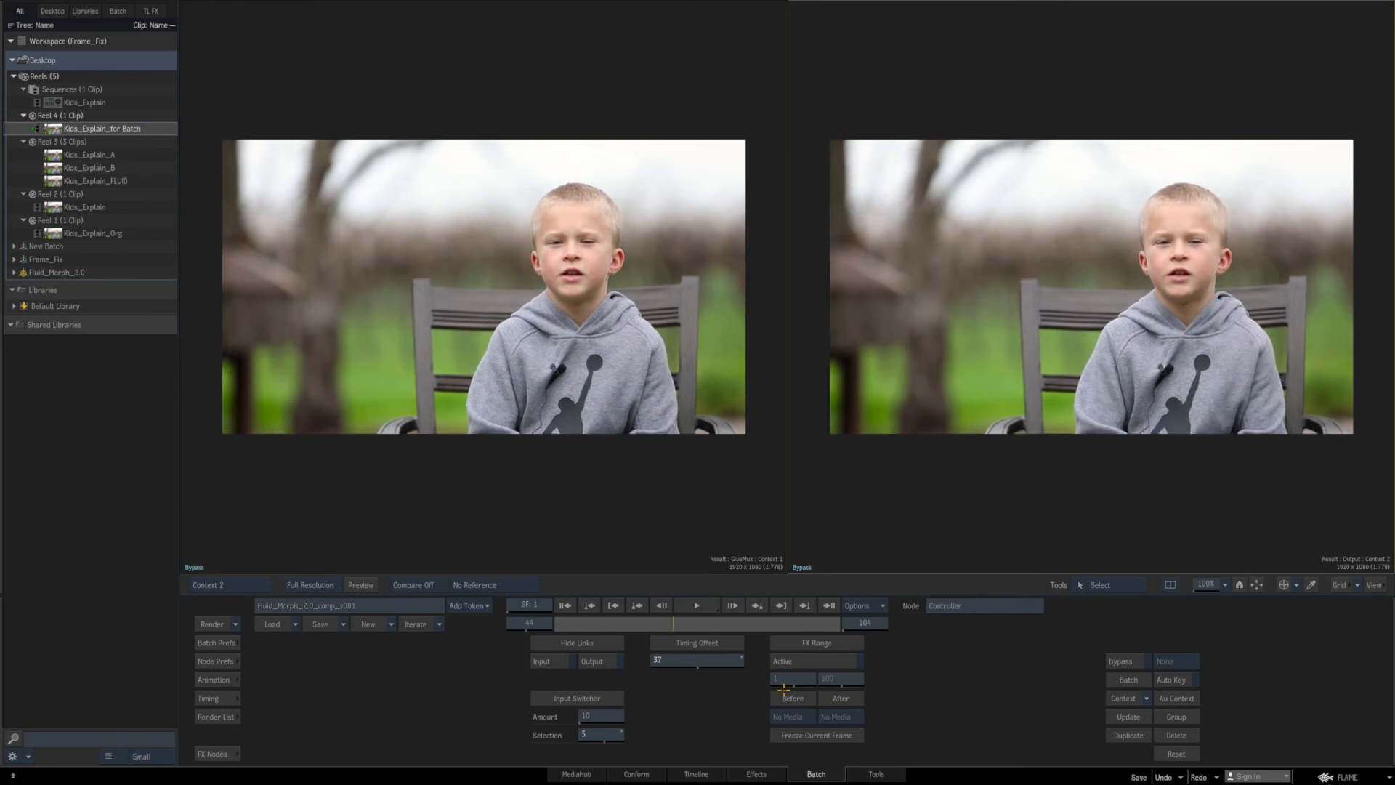
key(Left)
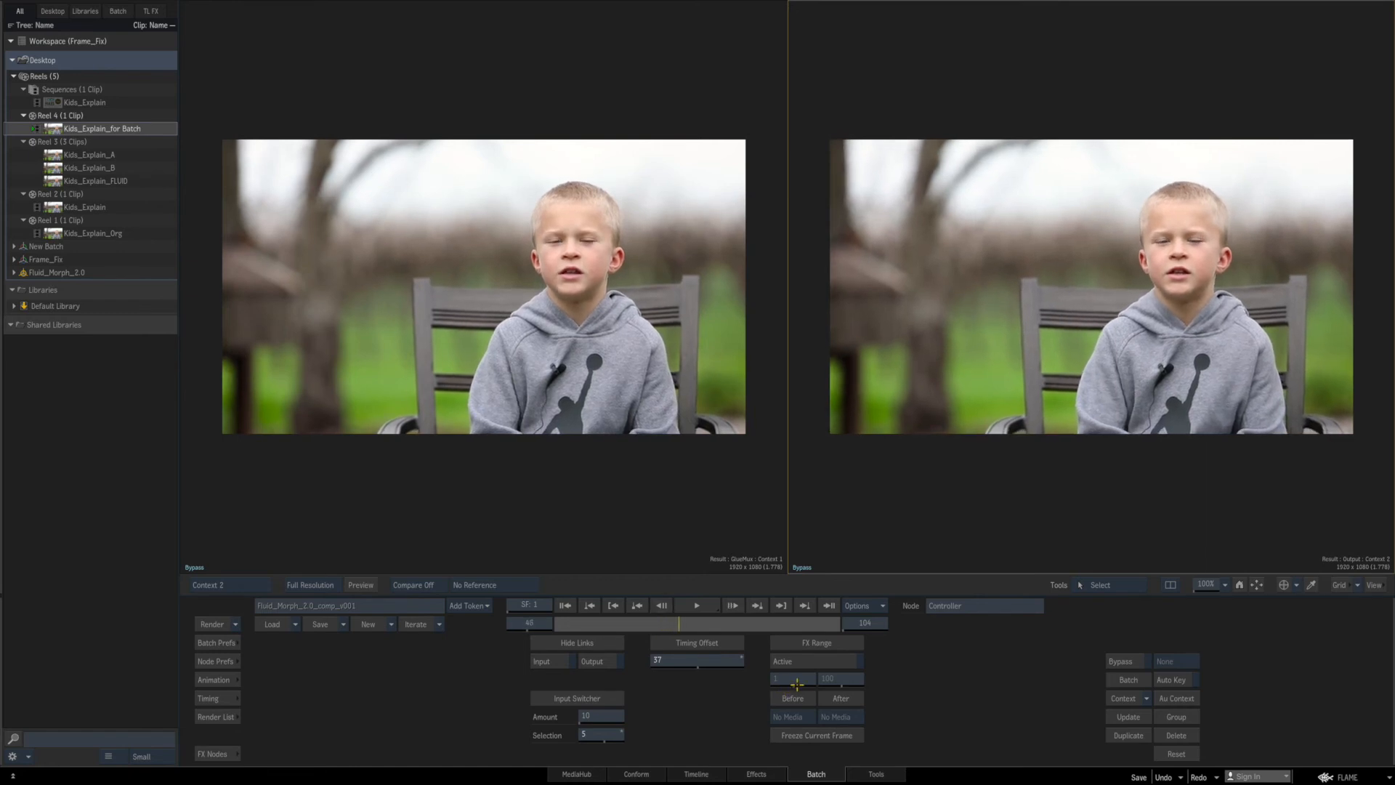
View the Output node's result in a single view, play it from the start, and scrub back to frame 31.
key(alt+1)
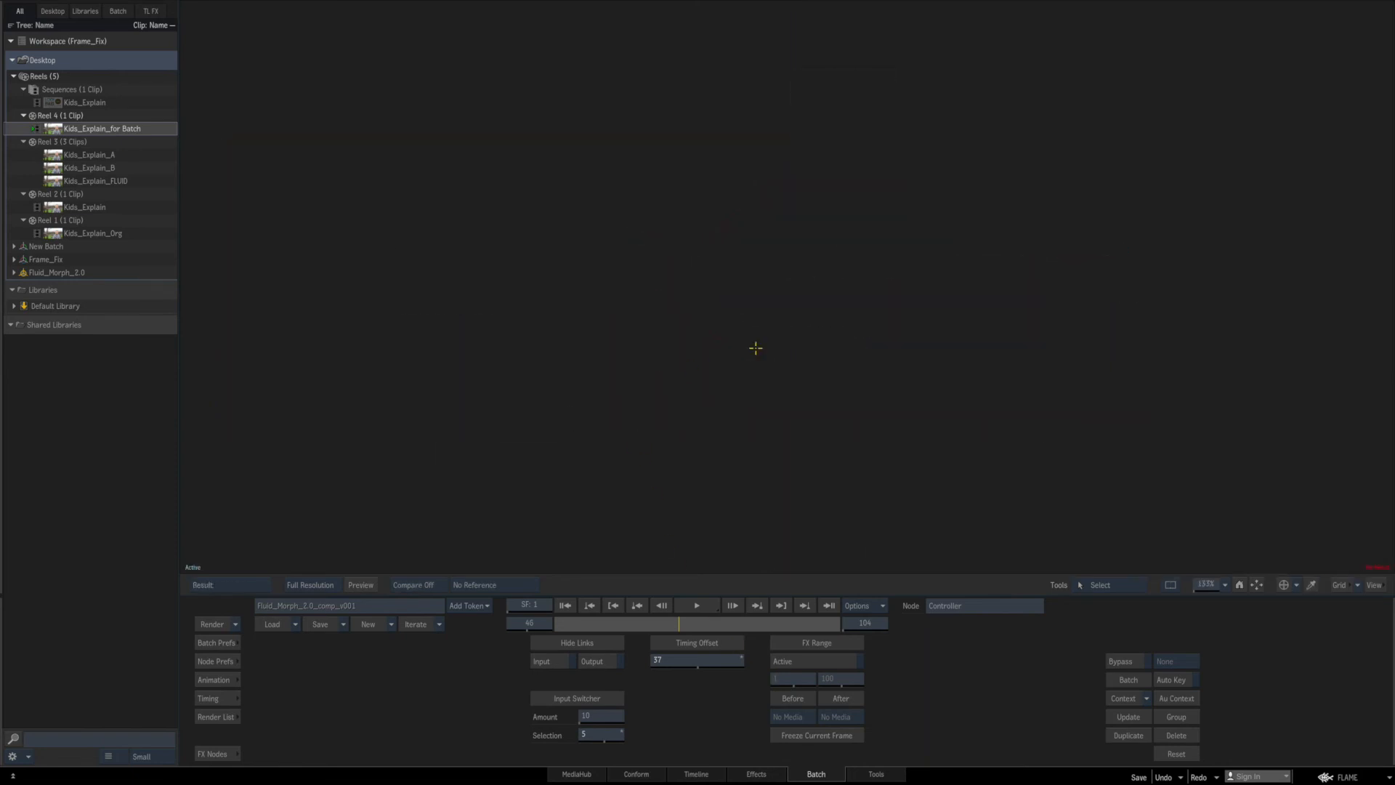
click(932, 258)
key(F4)
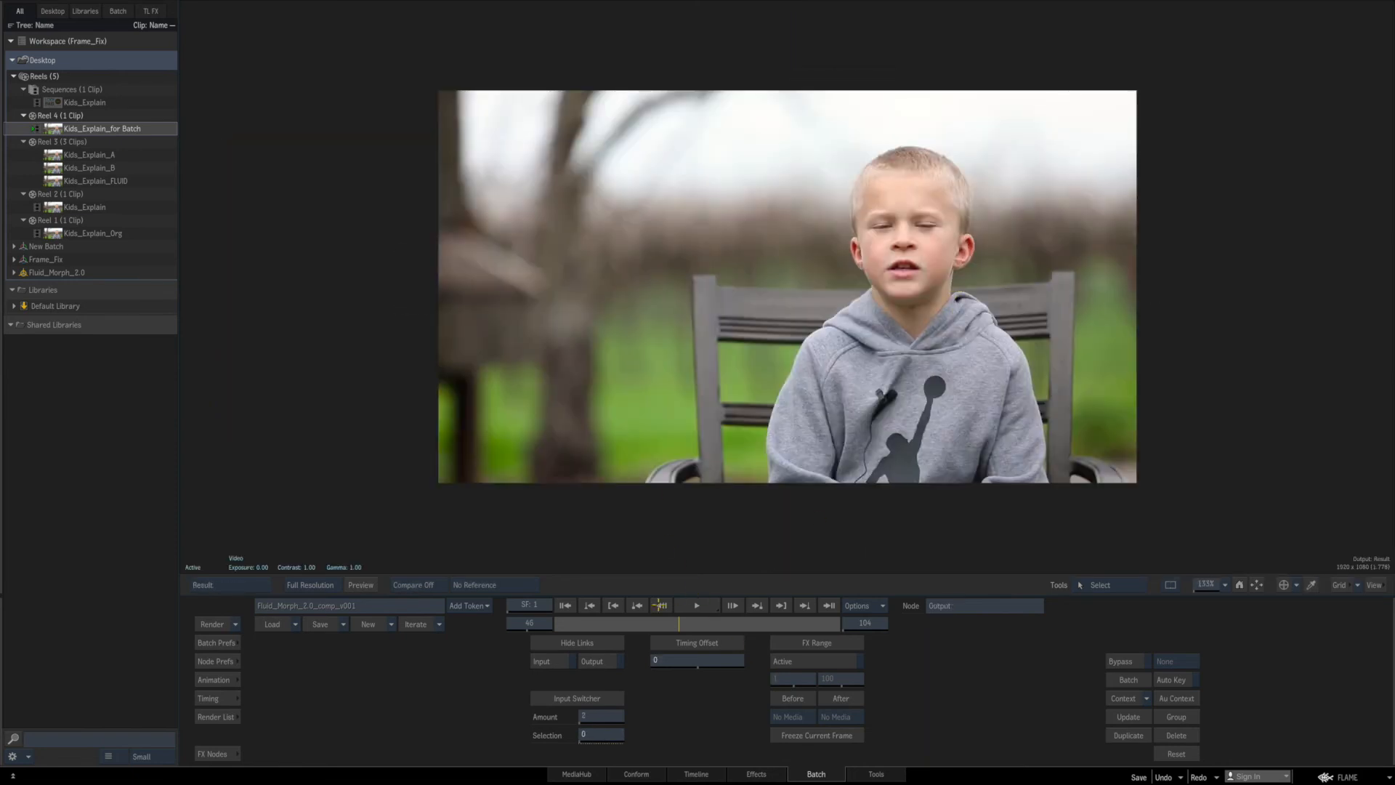
drag(561, 623, 450, 611)
click(687, 605)
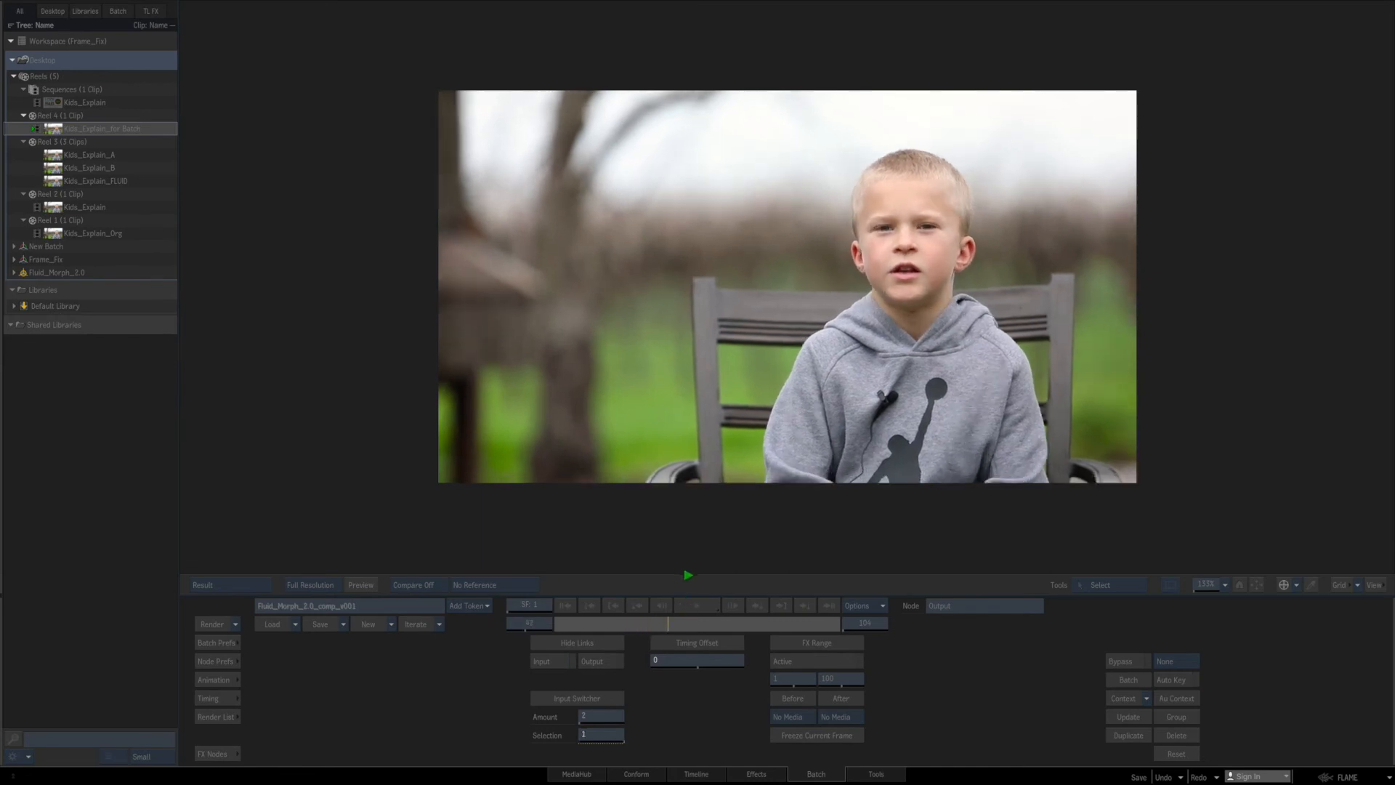
click(584, 624)
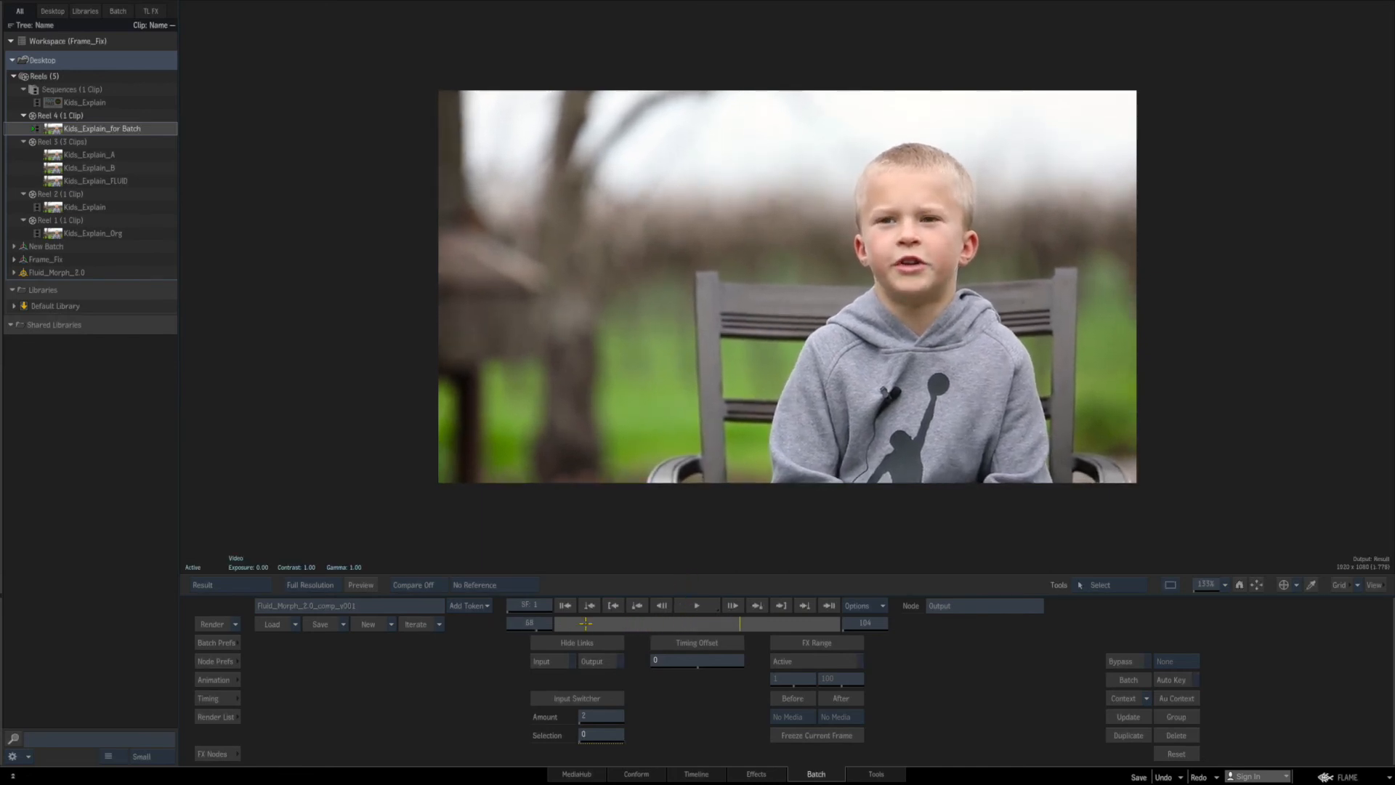
mouse_move(652, 625)
mouse_down()
mouse_move(677, 623)
mouse_move(619, 621)
mouse_move(674, 622)
mouse_move(637, 618)
mouse_up()
key(F4)
View transform2d85's stabilized result, play it through the morph, and scrub back to frame 26.
click(1103, 269)
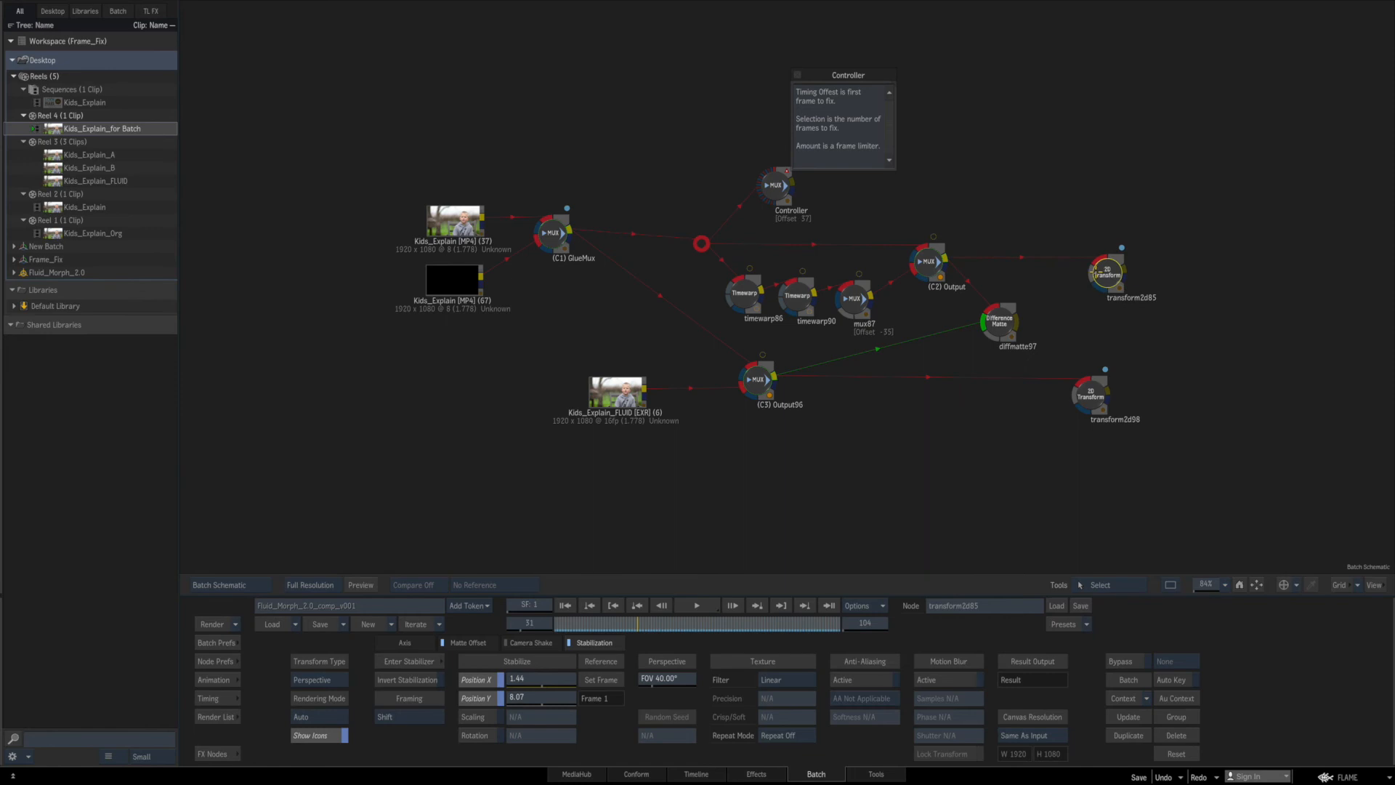
key(F4)
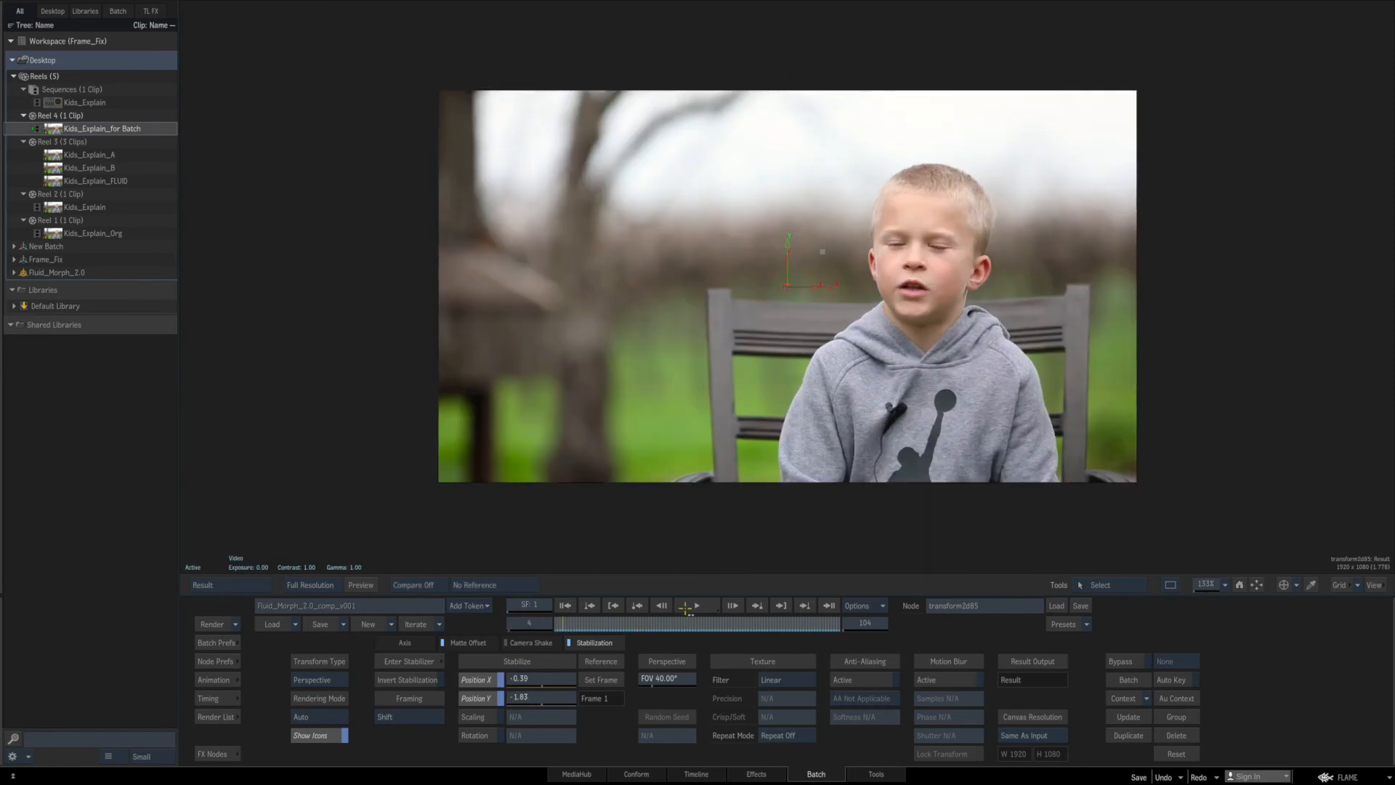
click(694, 602)
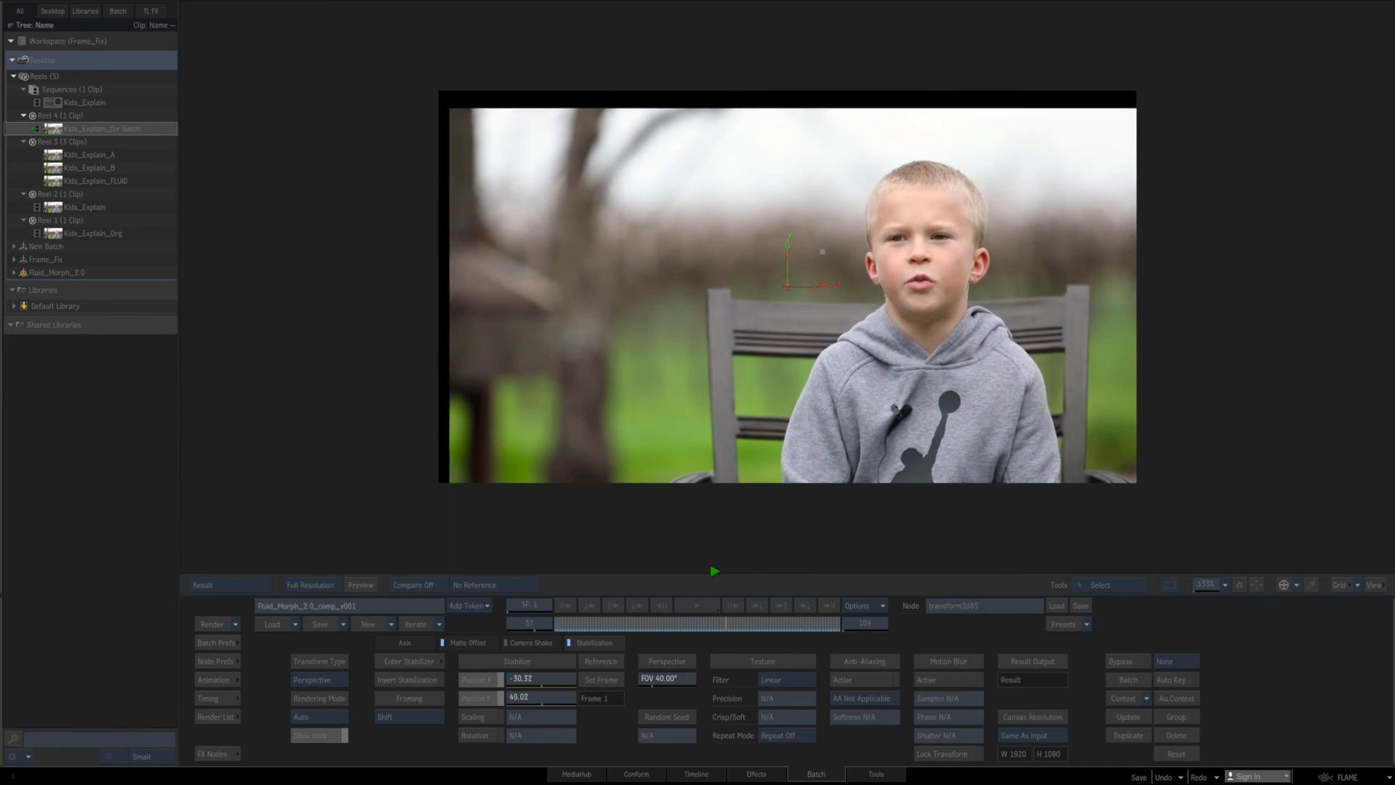
click(692, 623)
drag(683, 623, 638, 622)
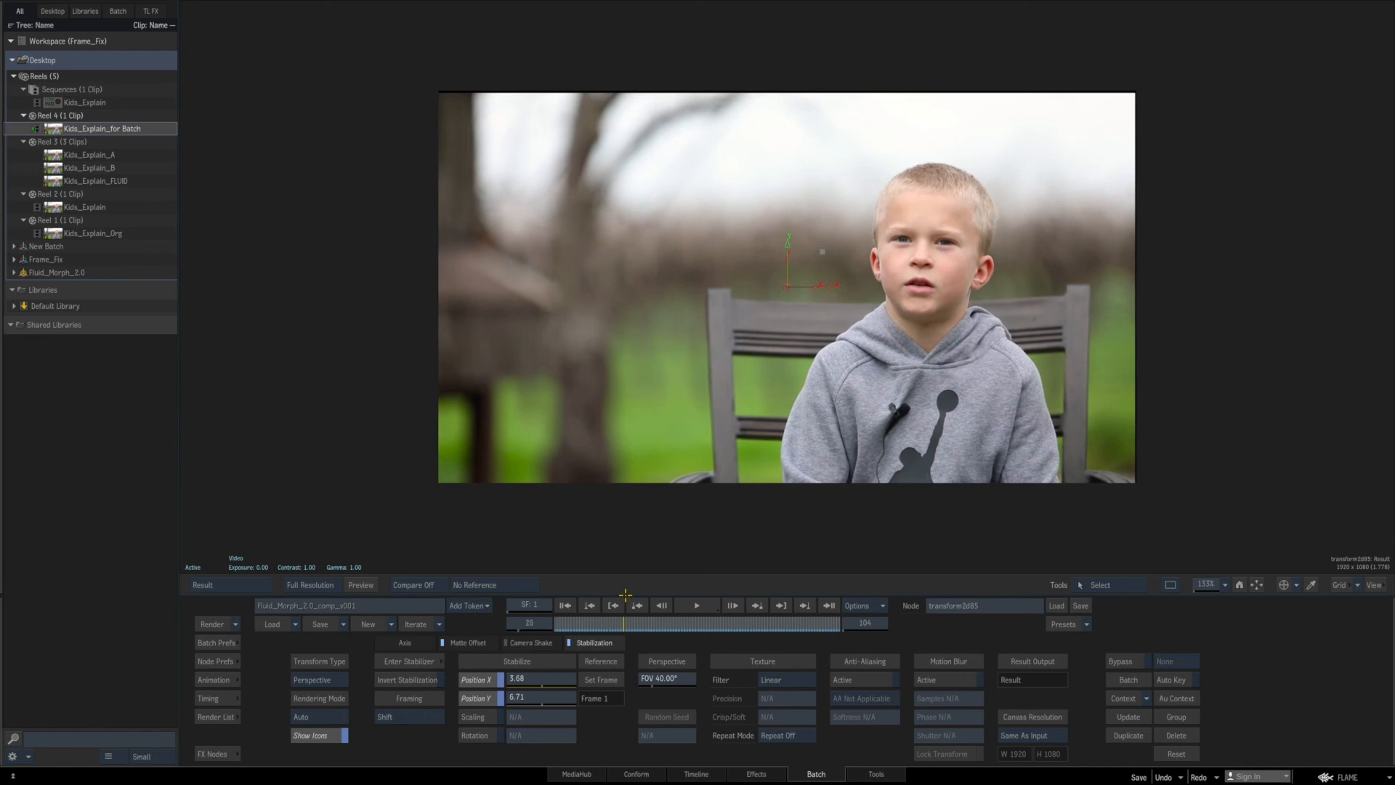
key(Escape)
Examine the Kids_Explain_FLUID clip's settings and Output96, scrubbing back before the morph.
click(610, 398)
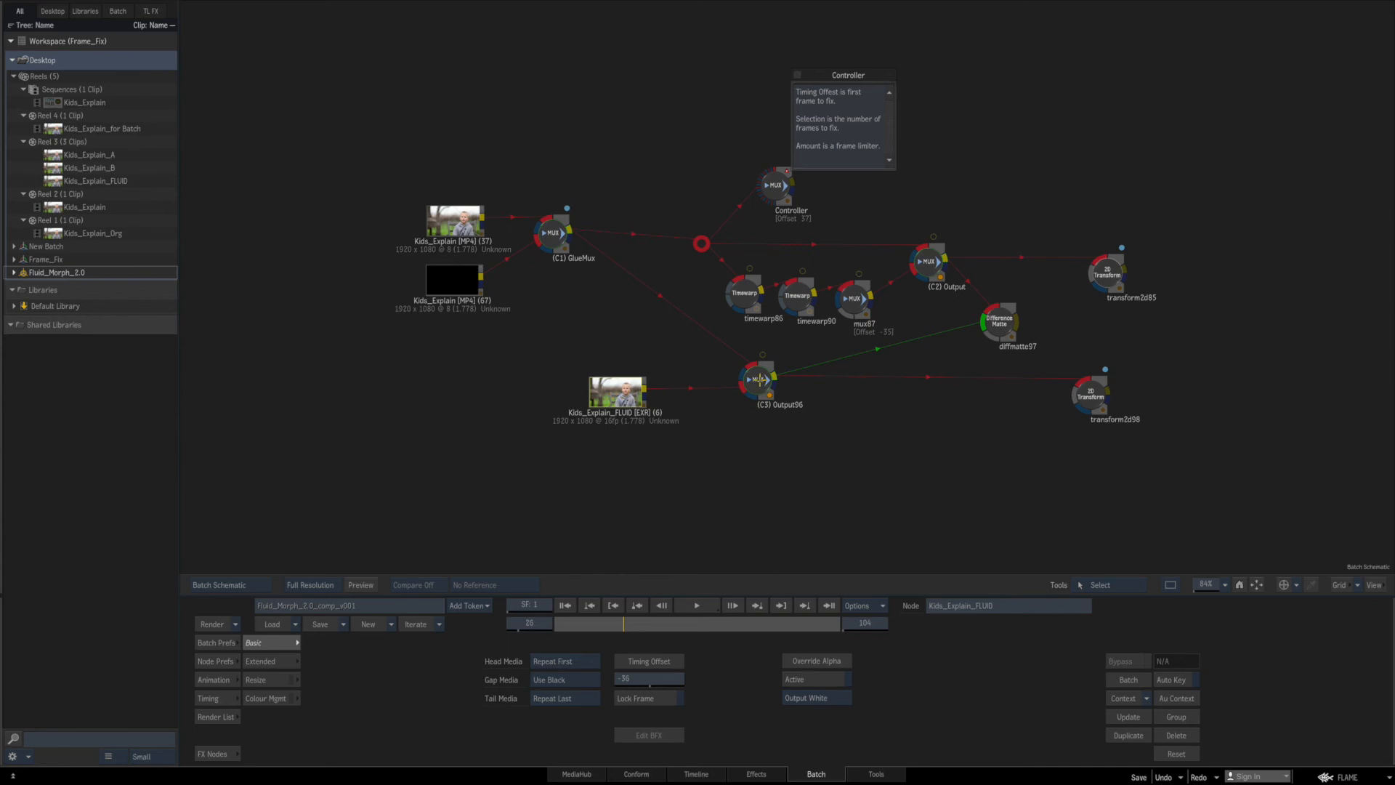
click(759, 378)
key(Escape)
mouse_move(628, 624)
mouse_down()
mouse_move(682, 622)
mouse_move(609, 621)
mouse_up()
key(Escape)
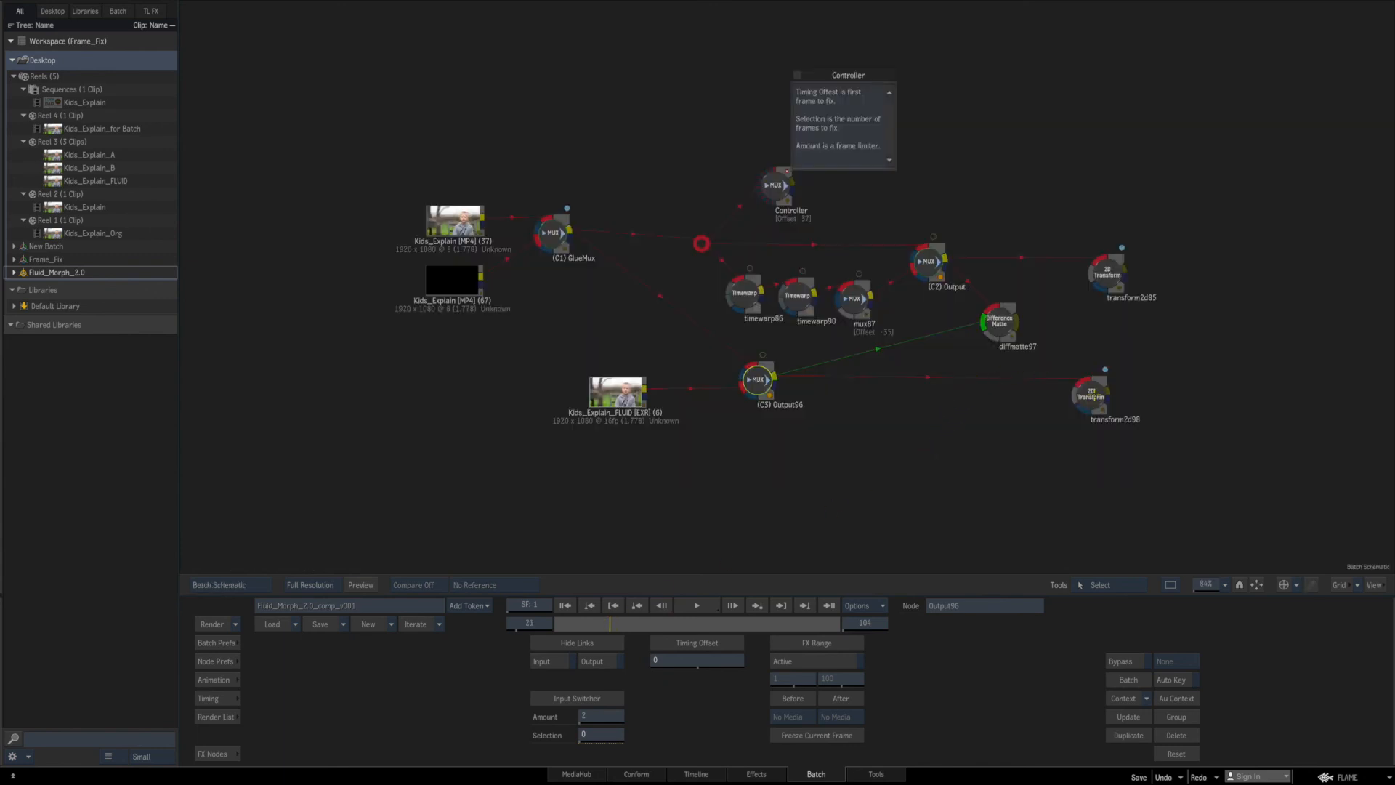
View transform2d98's stabilized result, play it through the morph, scrub back to frame 25, and return to the batch schematic.
click(1091, 395)
key(Escape)
key(Right)
key(Right)
key(Right)
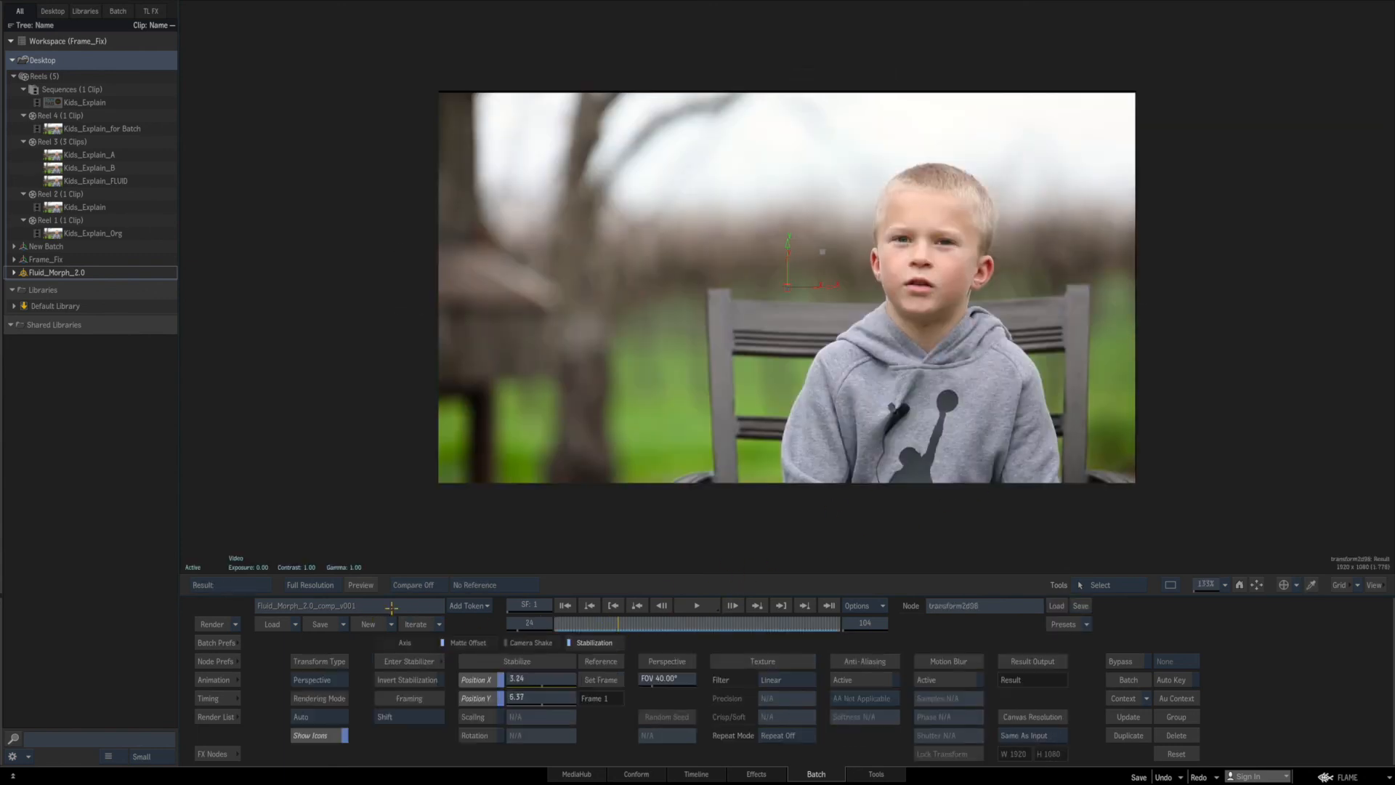
click(695, 603)
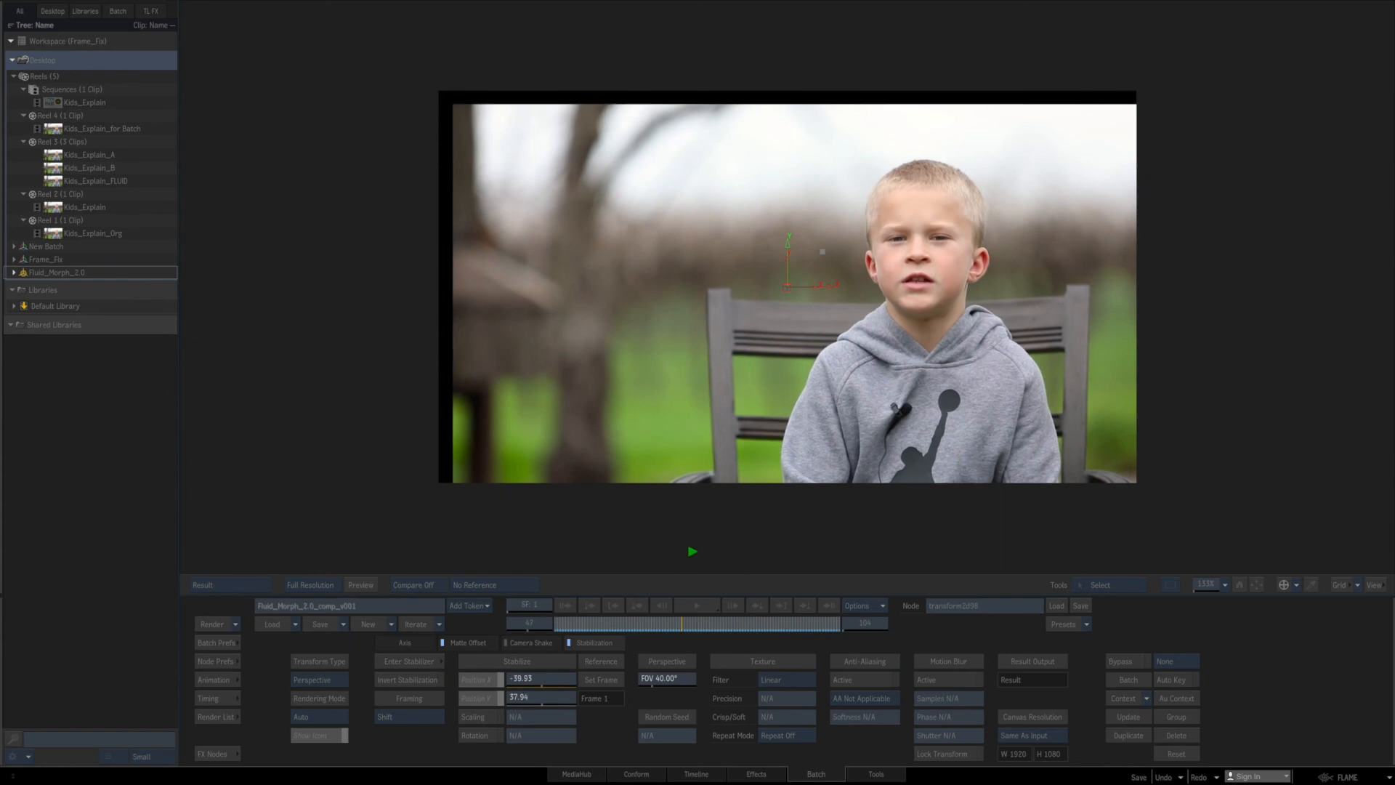
click(636, 622)
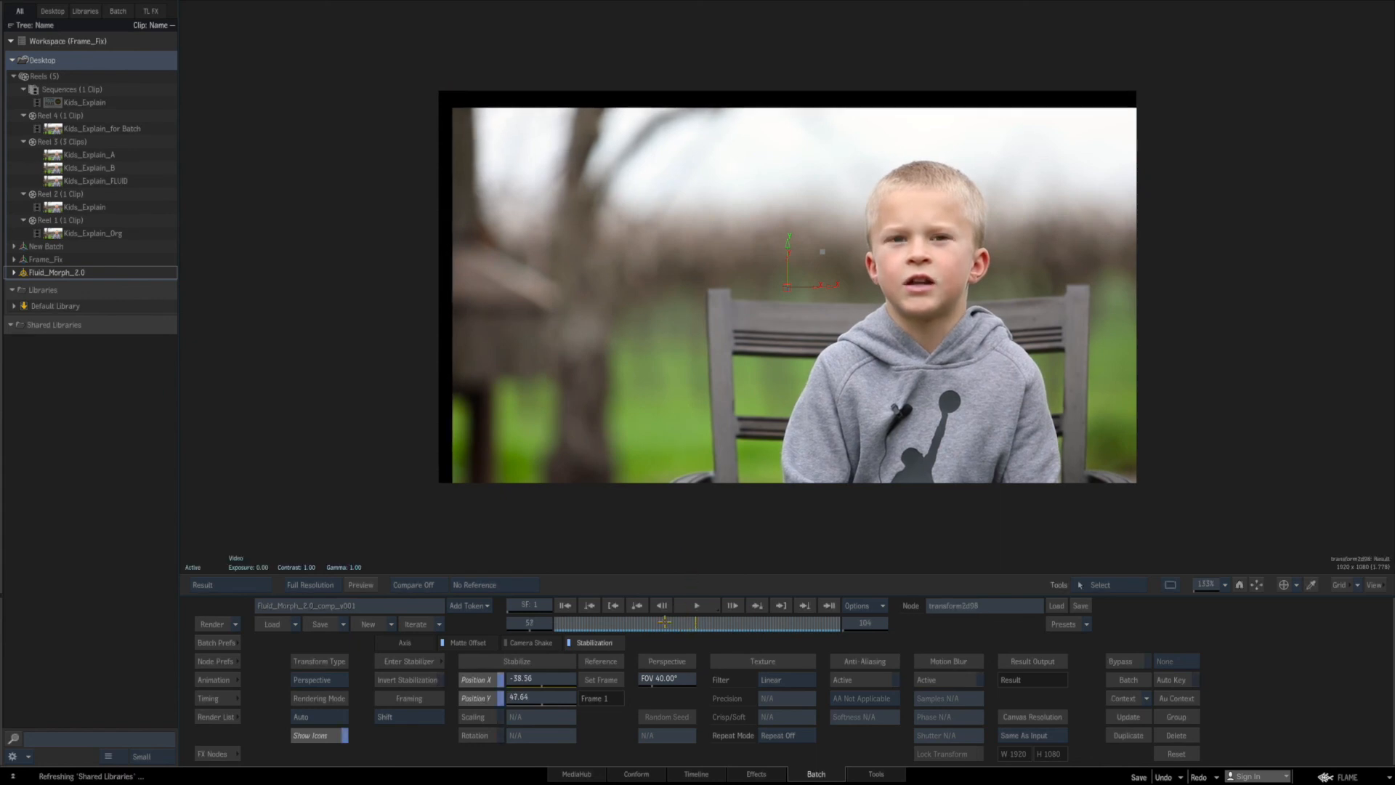
mouse_move(637, 623)
mouse_down()
mouse_move(721, 620)
mouse_move(637, 609)
mouse_up()
key(Escape)
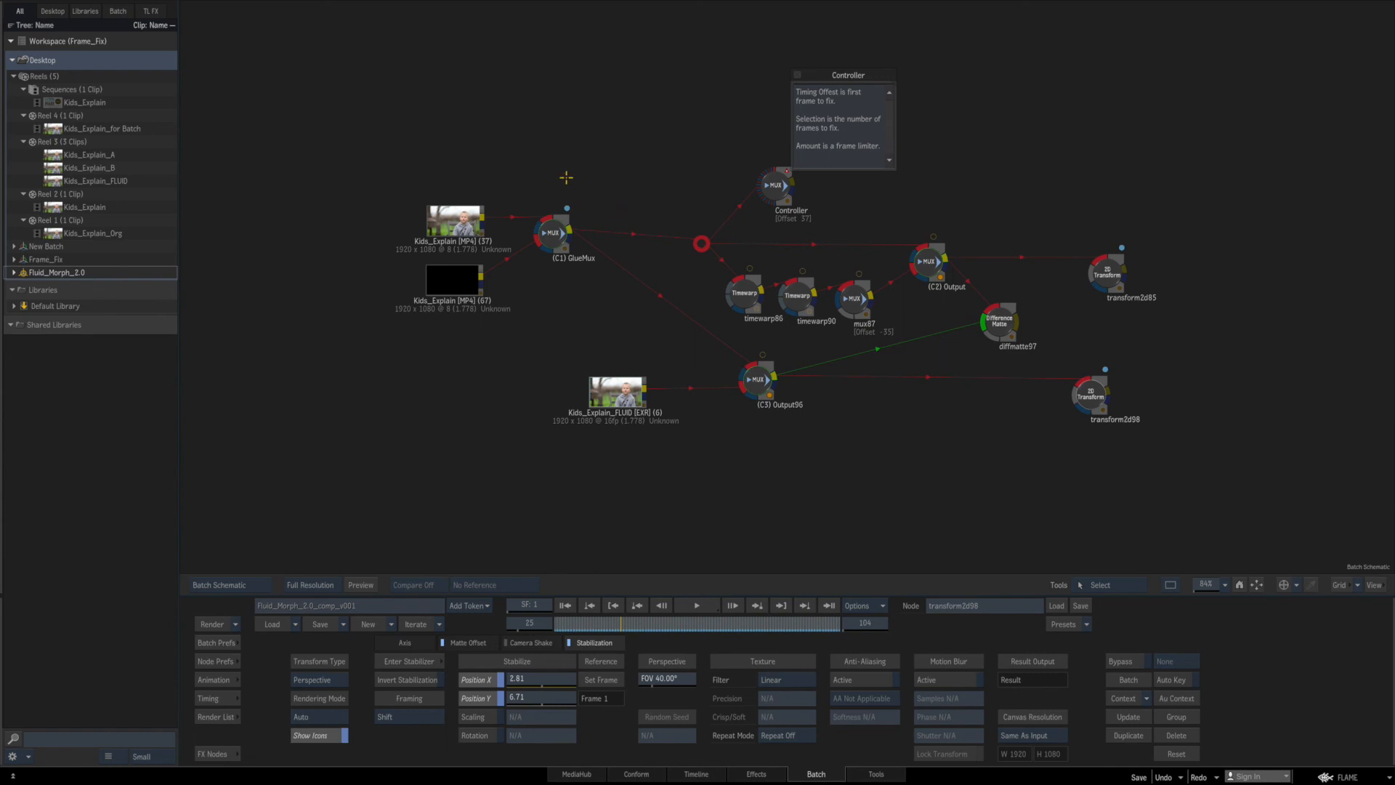
Bring up the Controller node's settings and save the Frame_Fix workspace.
drag(777, 184, 779, 181)
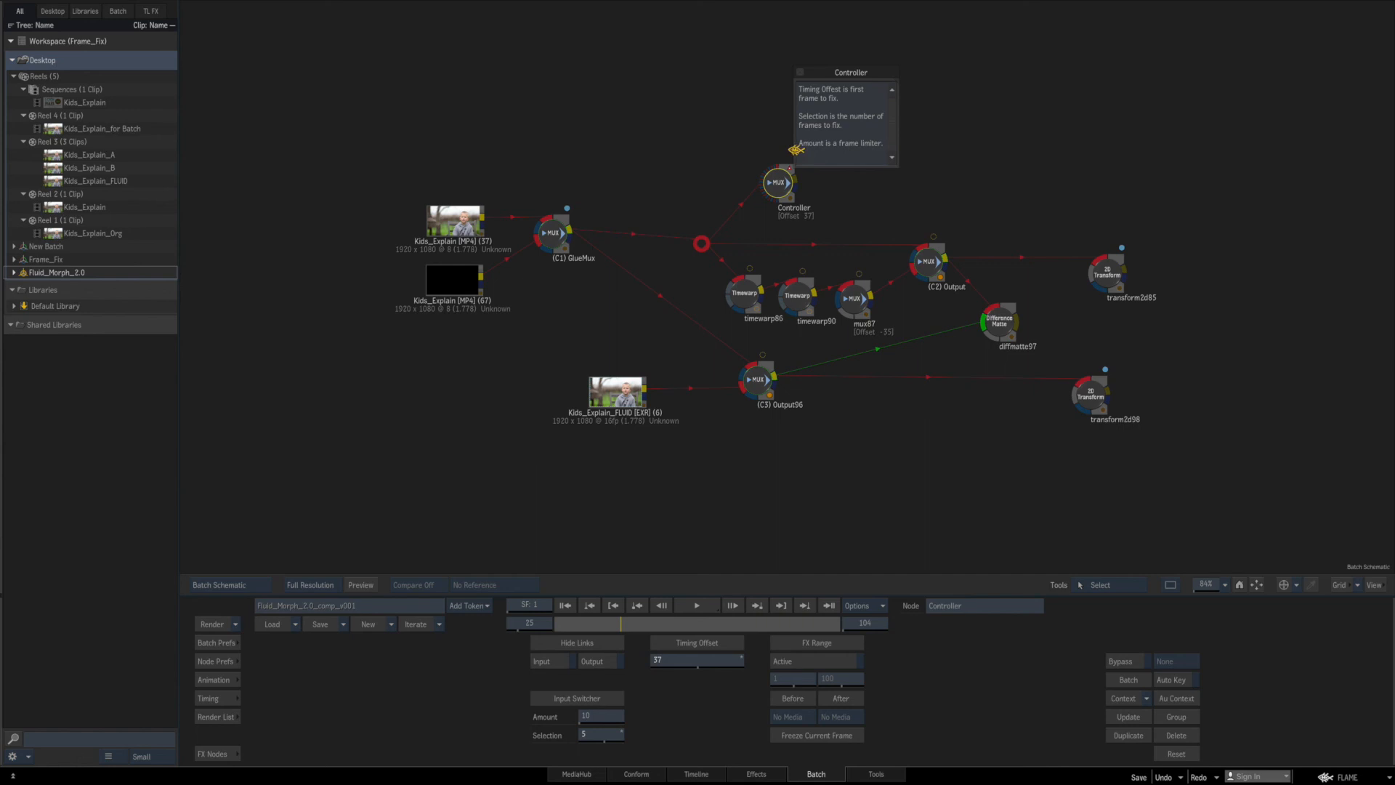
key(ctrl+s)
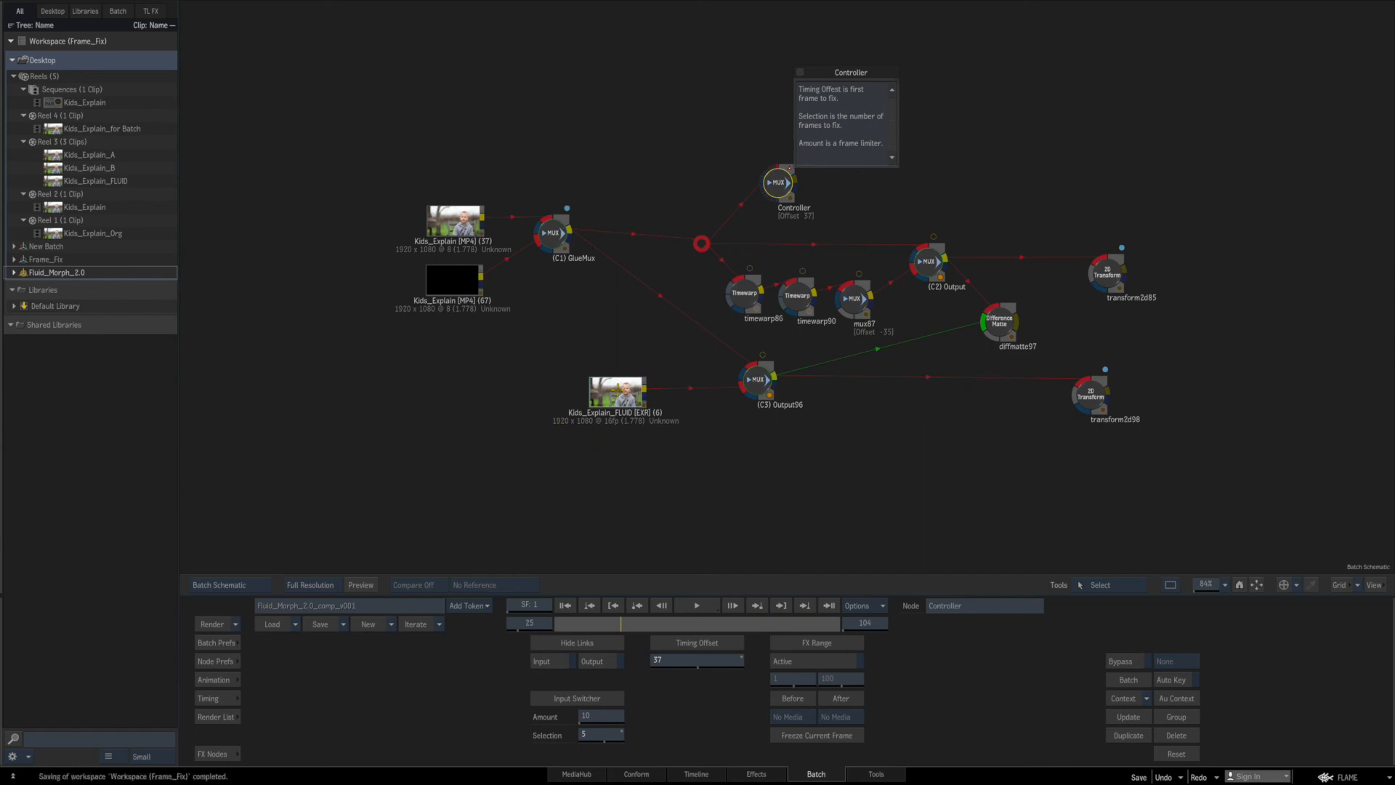
Examine the settings of the Kids_Explain_FLUID clip, the Controller mux and the transform2d85 node.
drag(616, 388, 609, 388)
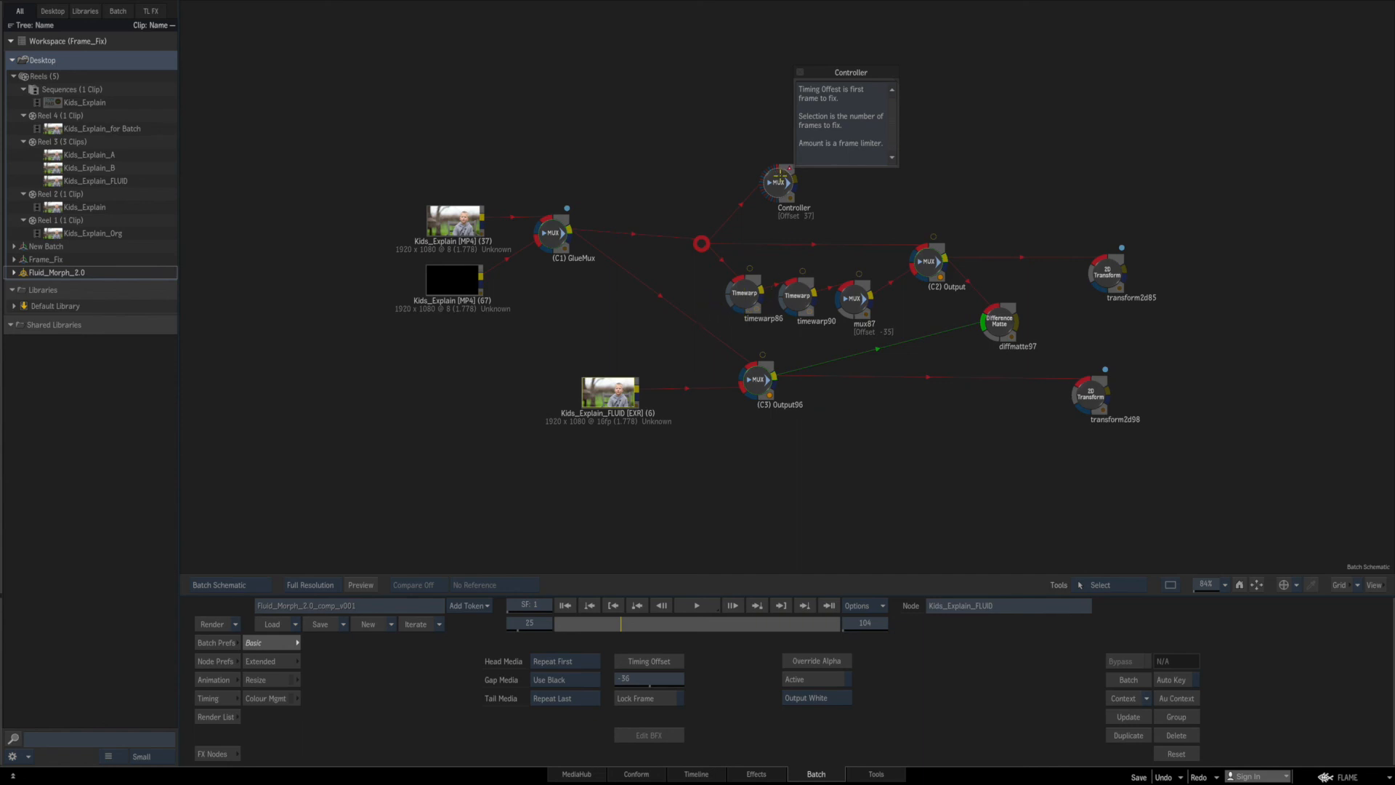
click(780, 178)
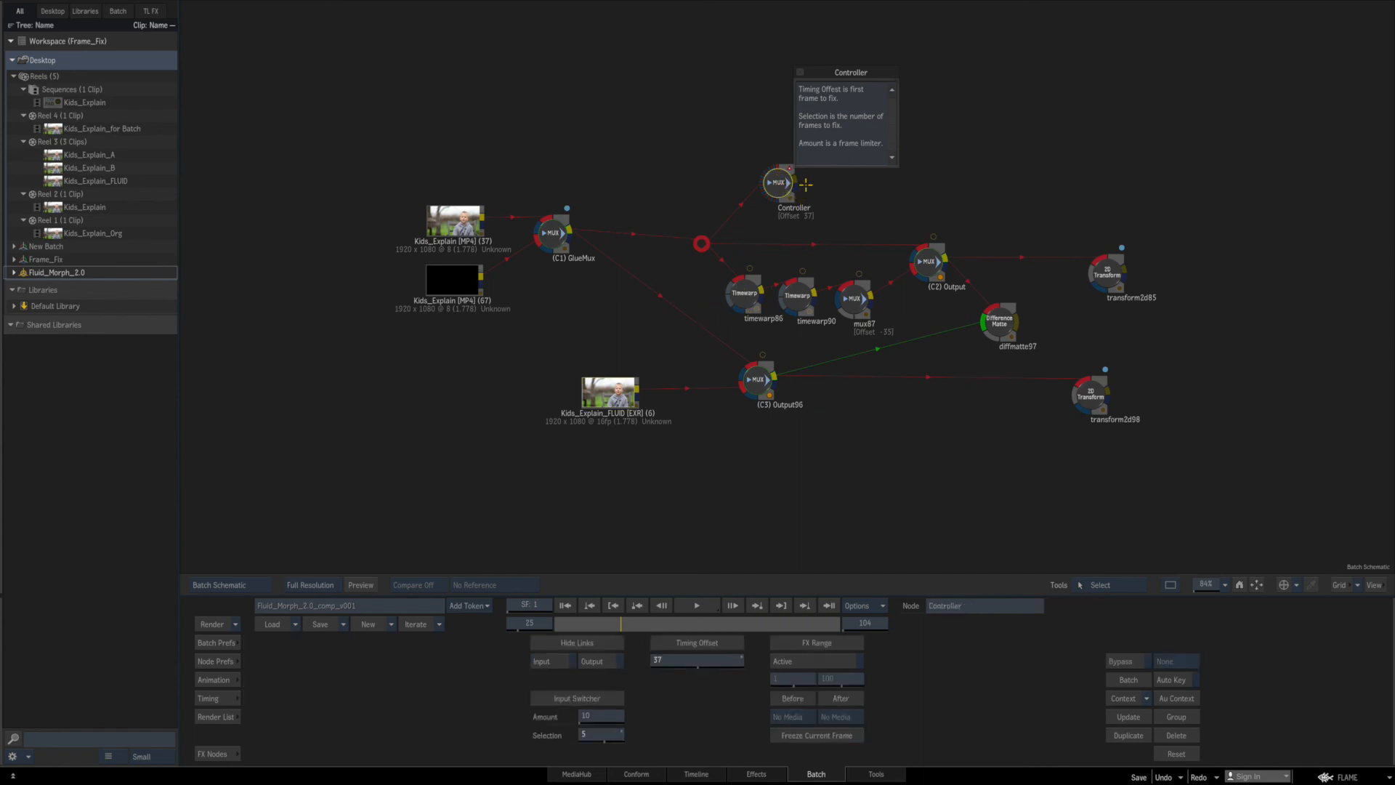
click(1107, 271)
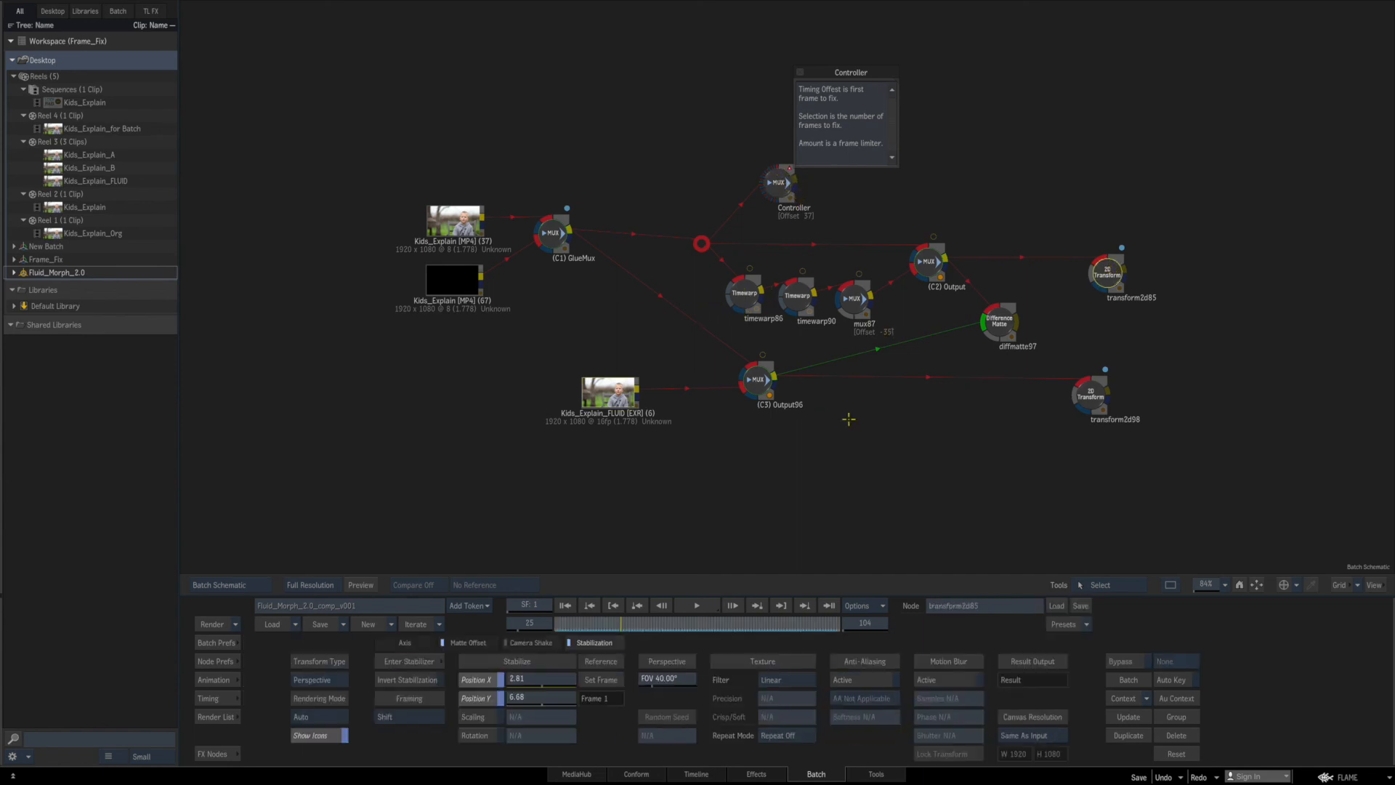